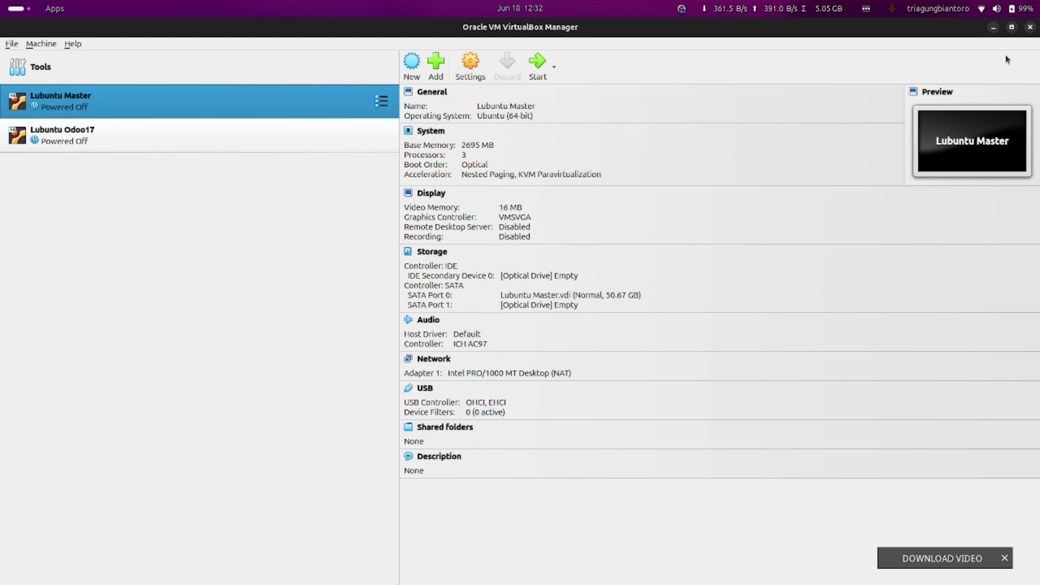
Open the Settings dialog for the Lubuntu Master VM from its right-click menu
click(993, 27)
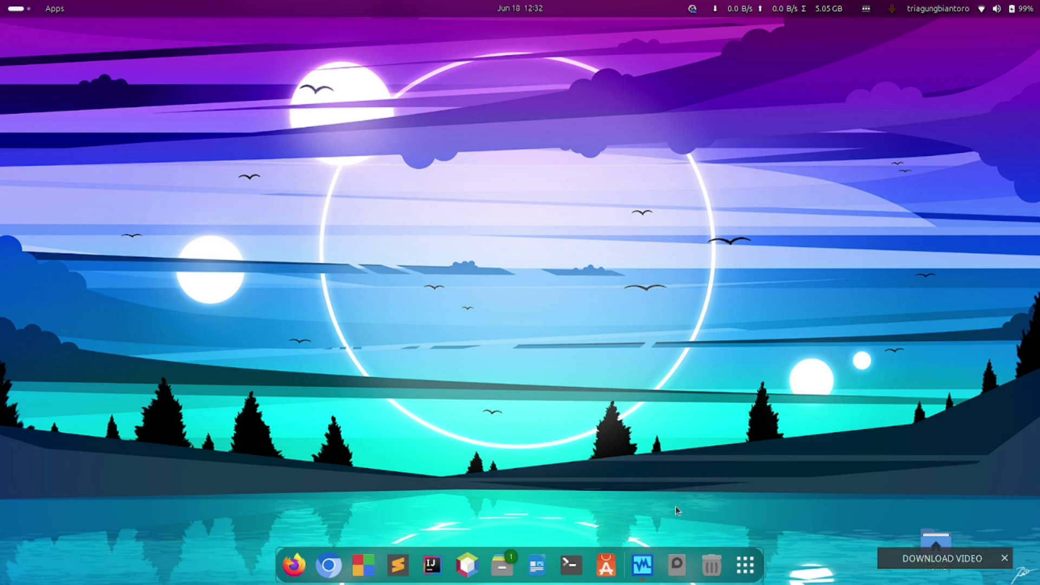
click(641, 564)
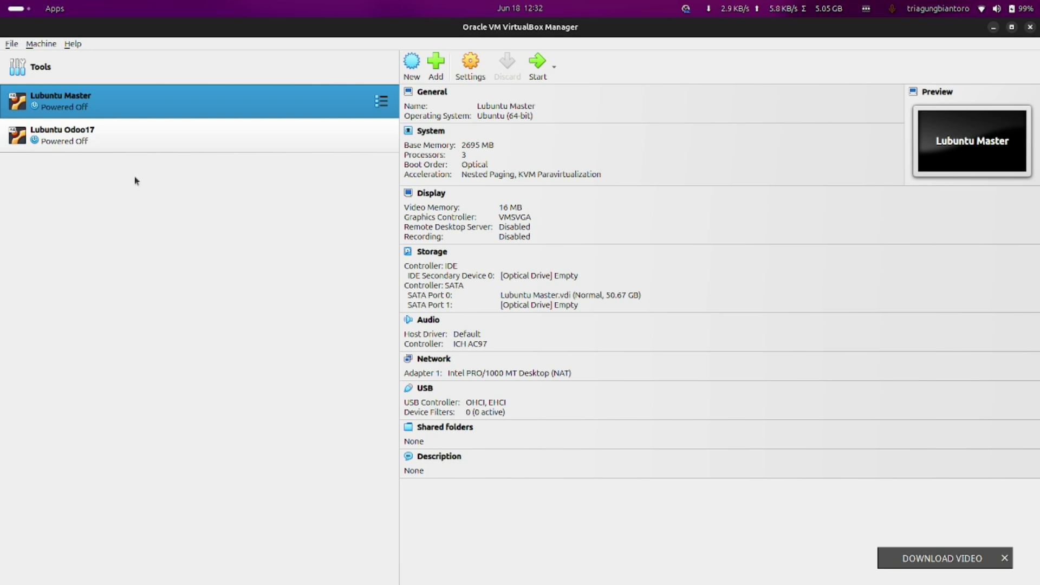
right_click(64, 95)
click(3, 199)
right_click(51, 100)
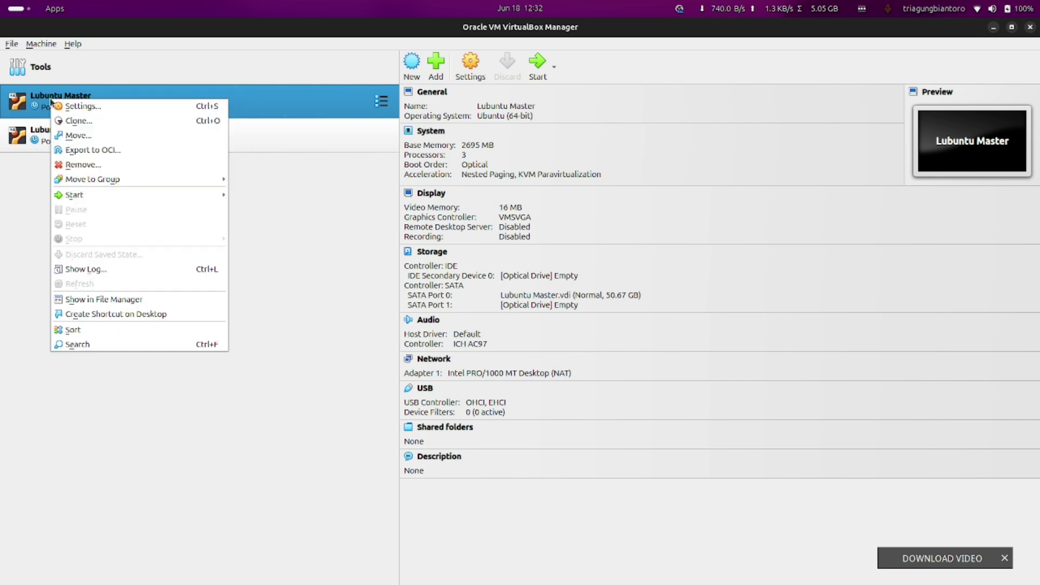
click(11, 185)
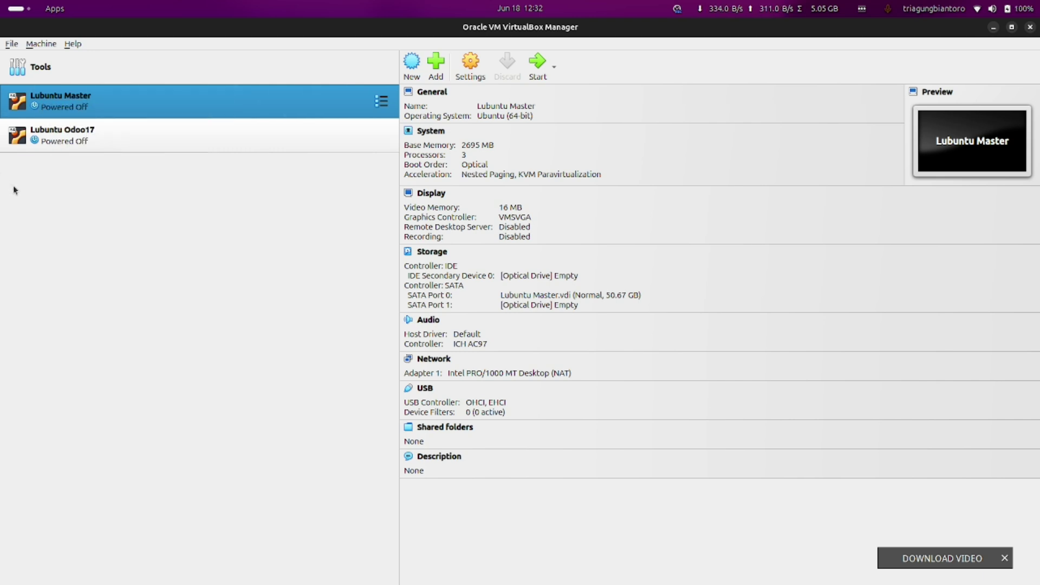
right_click(57, 108)
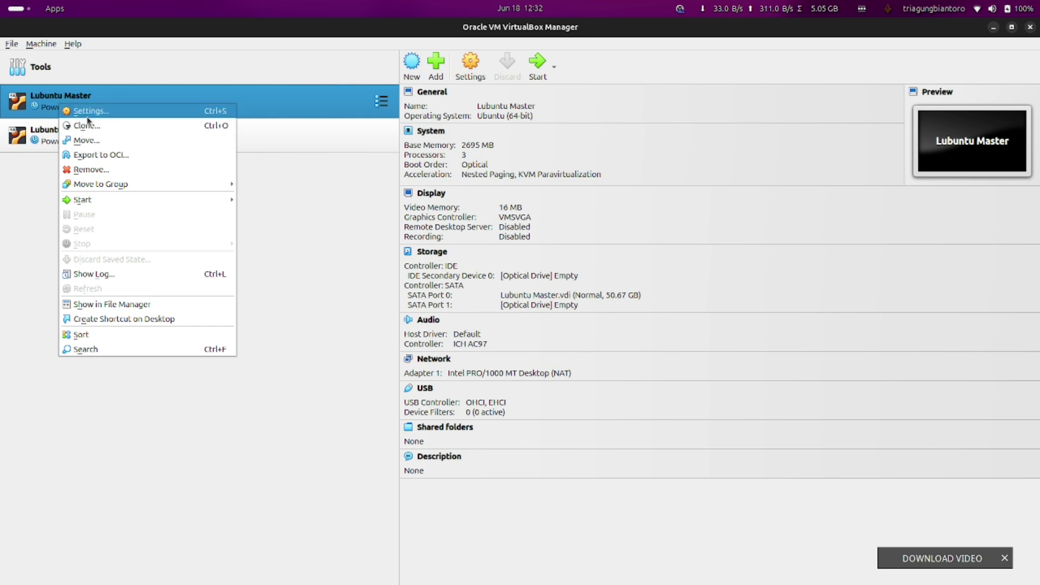
click(87, 116)
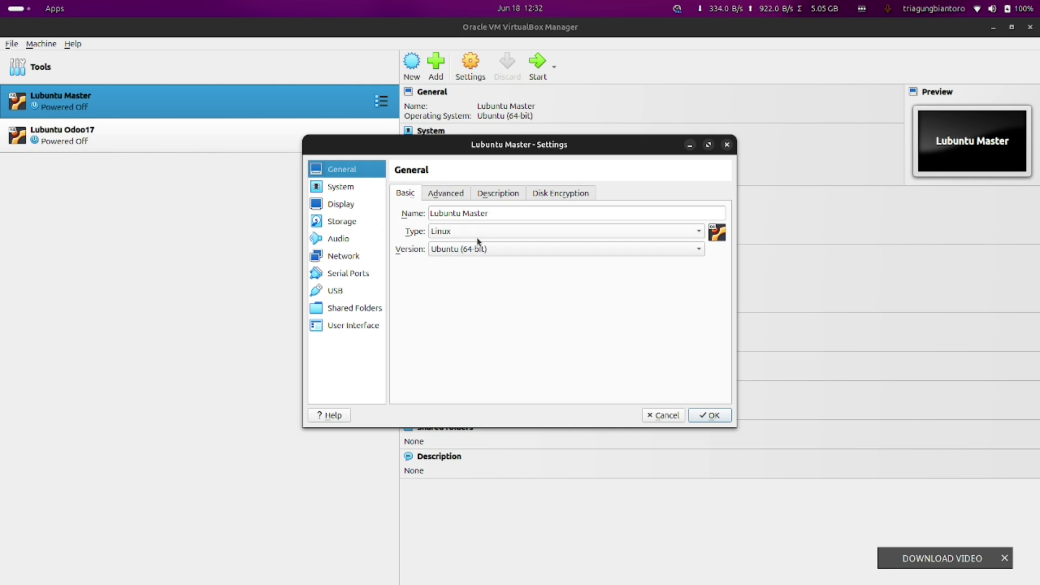
On the System page, raise base memory to 4096 MB and go to the Processor settings for 4 CPUs
click(349, 194)
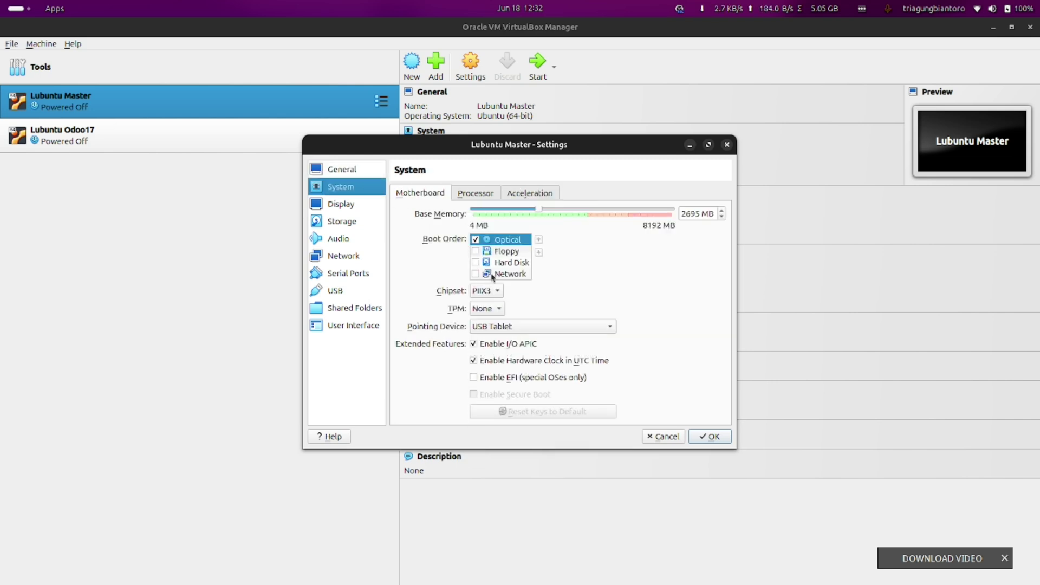
click(476, 264)
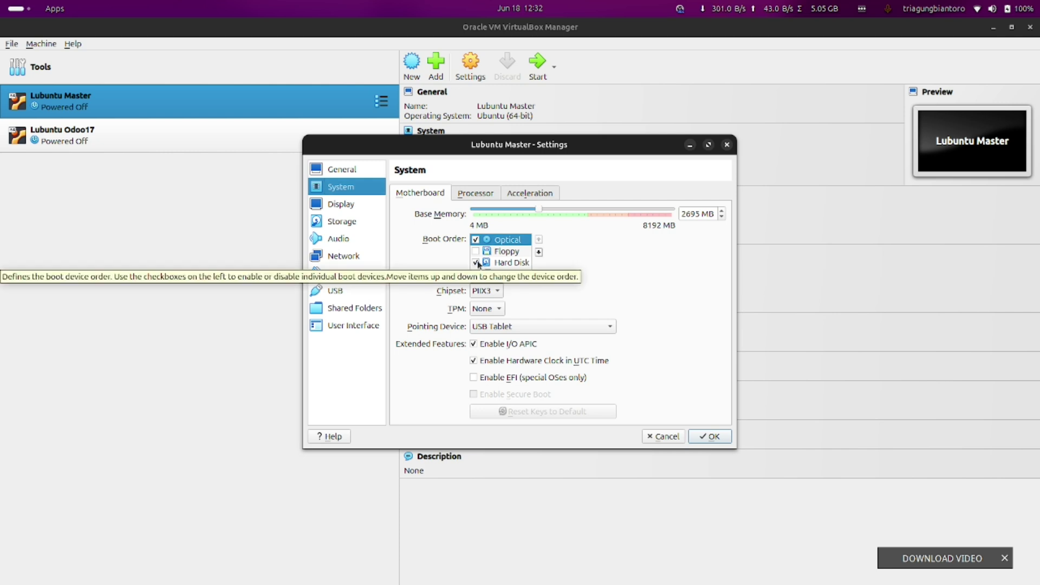
click(476, 263)
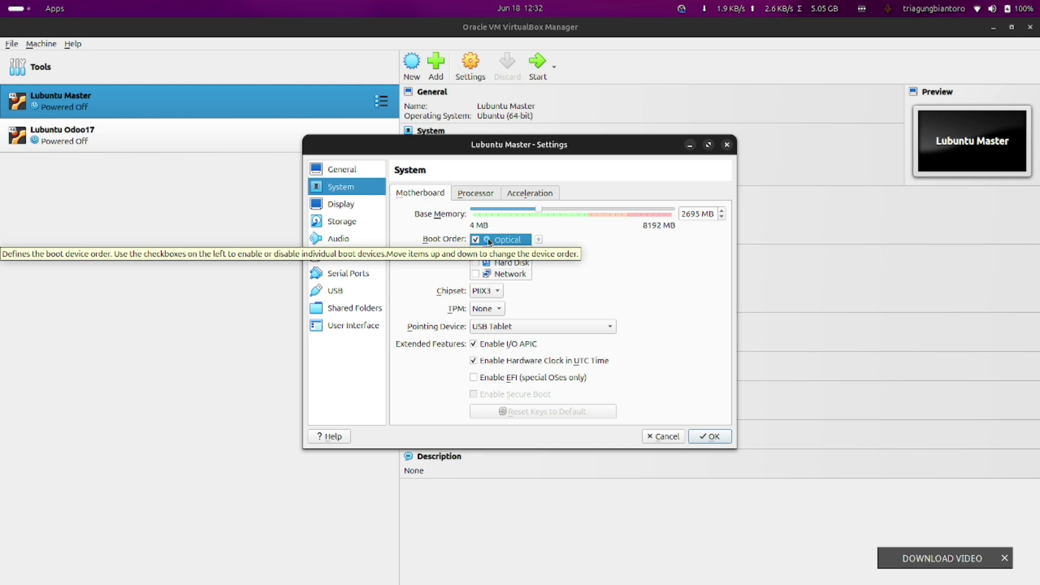
drag(540, 209, 572, 212)
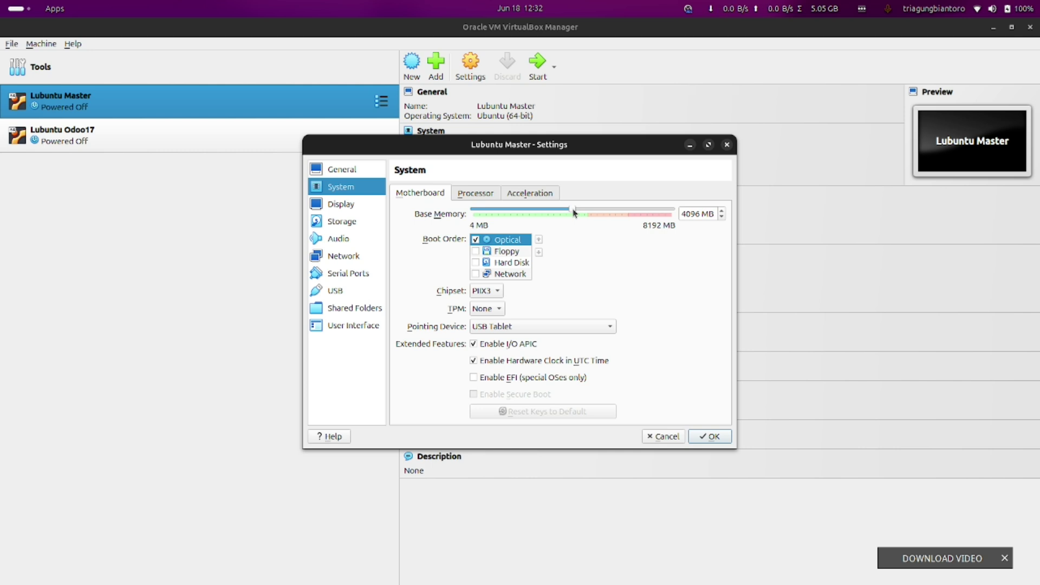
click(480, 193)
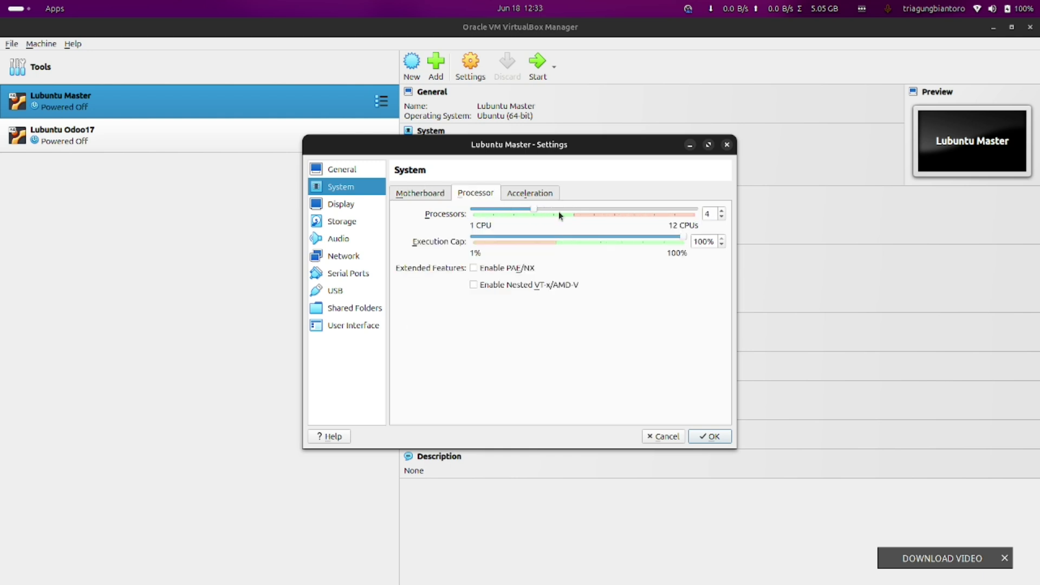
Attach ubuntu-24.04-desktop-amd64.iso to the empty IDE optical drive and save the settings
click(351, 205)
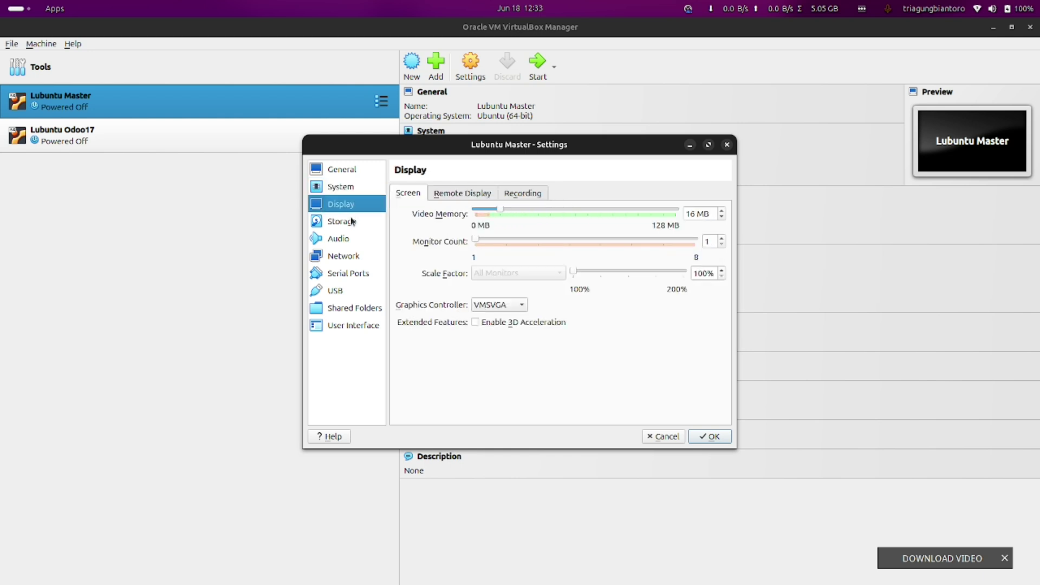
click(352, 222)
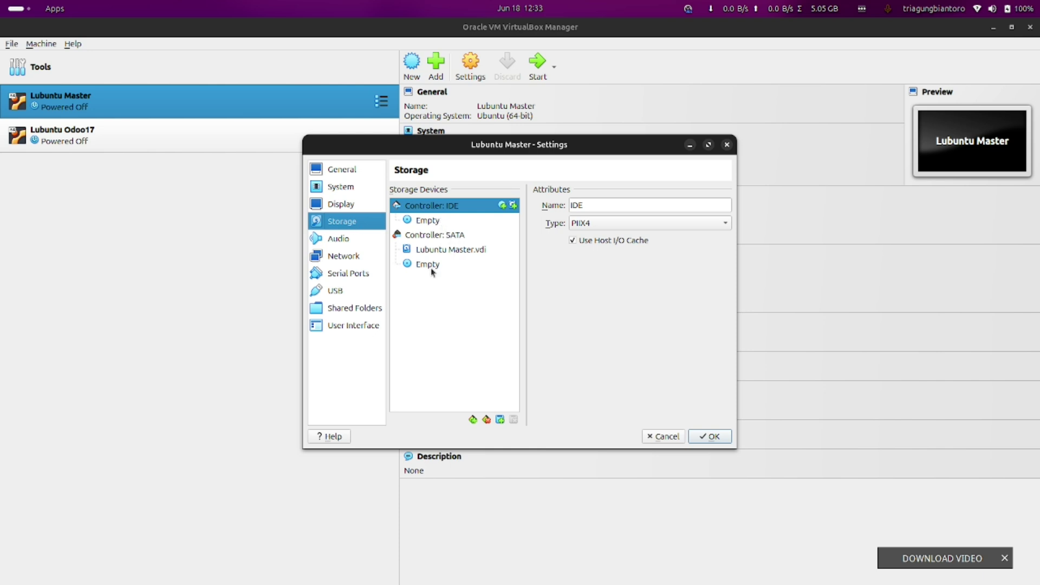
click(431, 221)
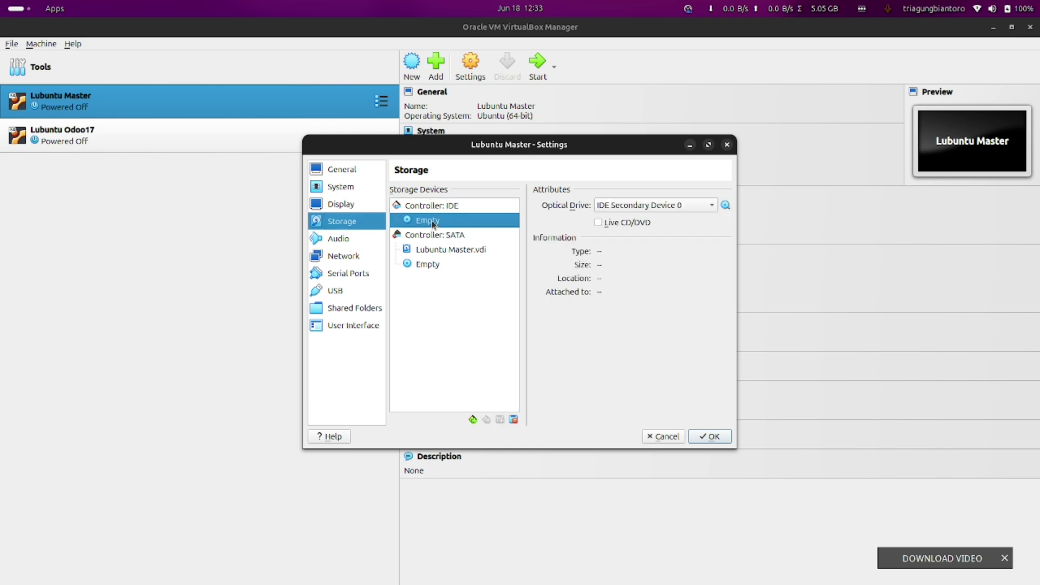
click(725, 206)
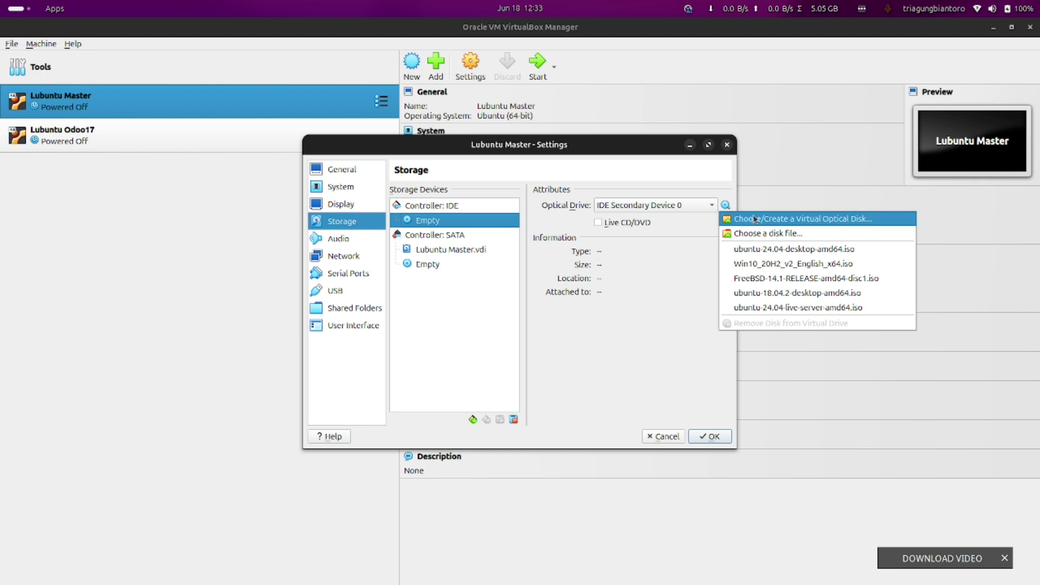
click(764, 234)
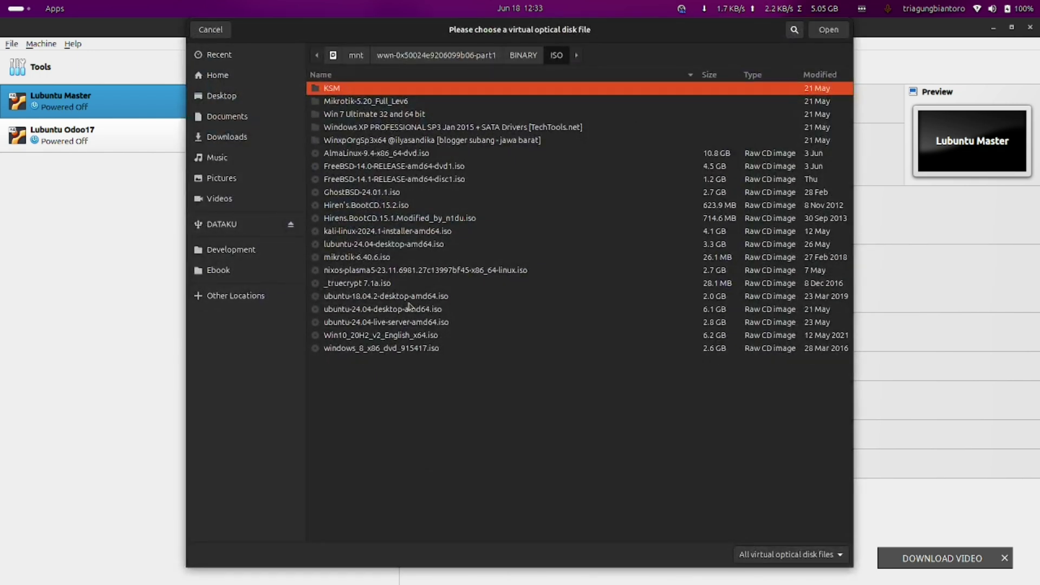
click(382, 309)
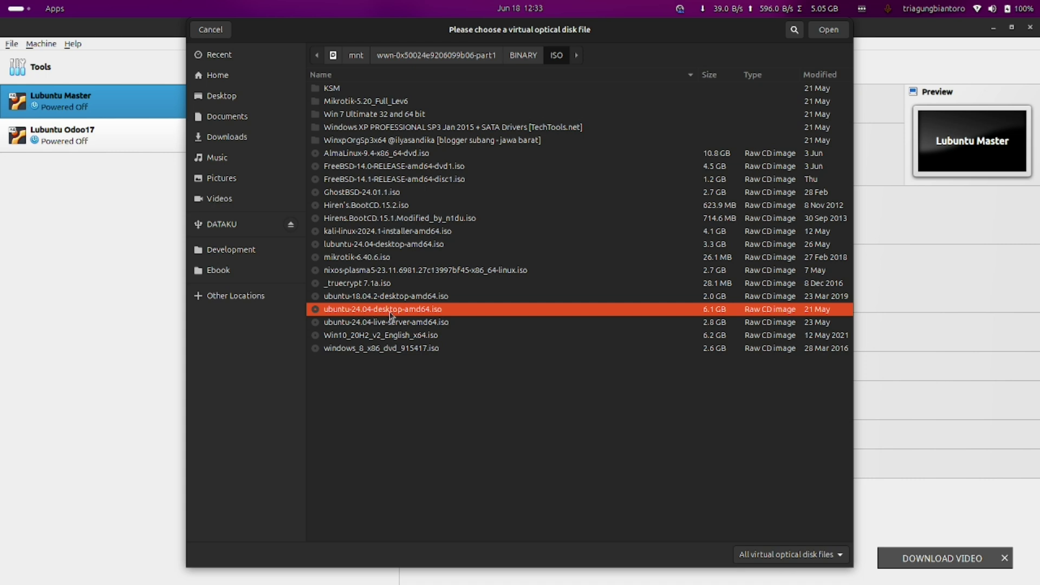
double_click(389, 312)
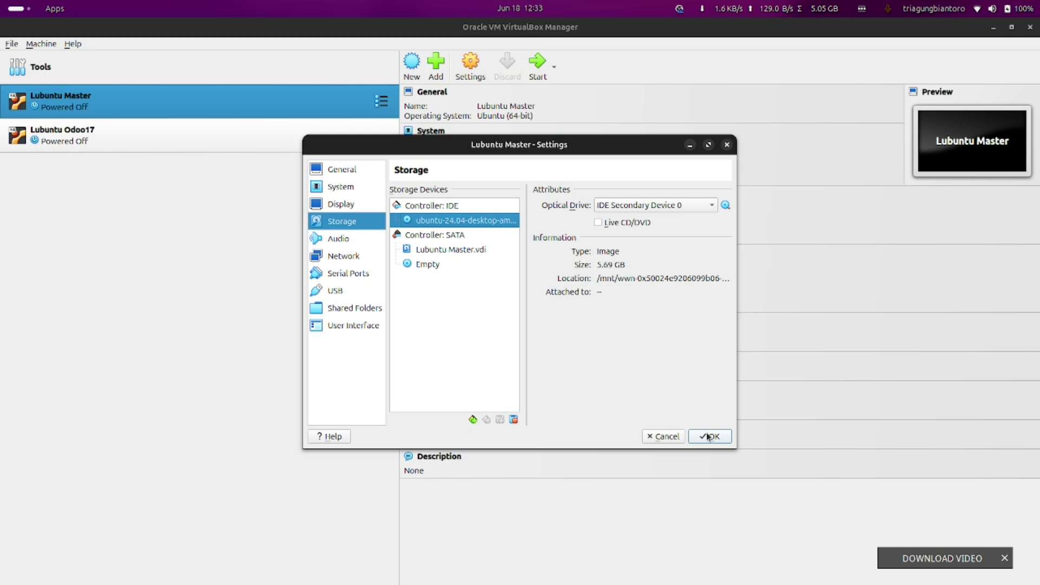
click(706, 434)
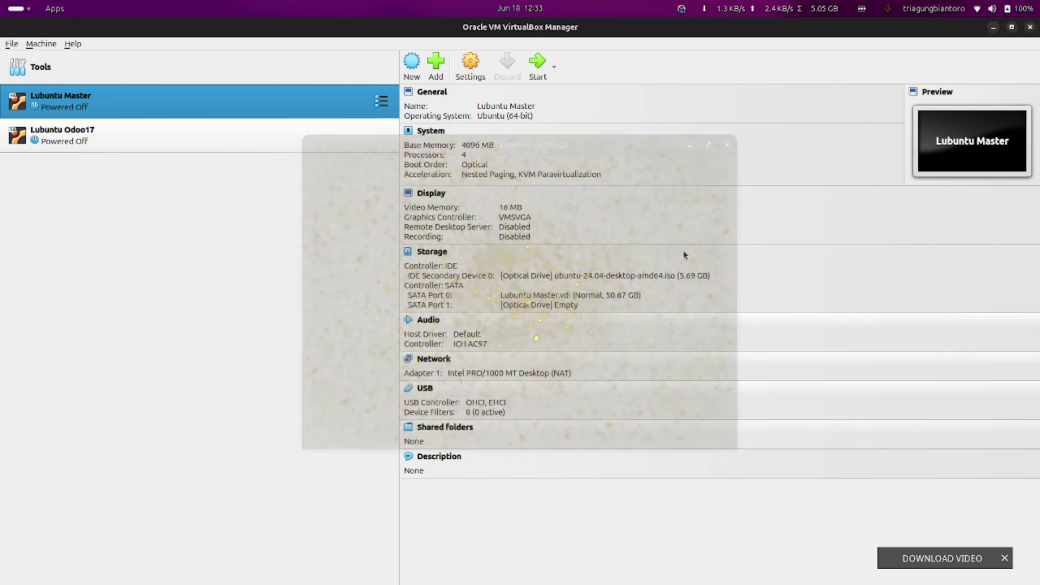
Start Lubuntu Master, boot Try or Install Ubuntu, and scale the VM display to 125%
click(535, 73)
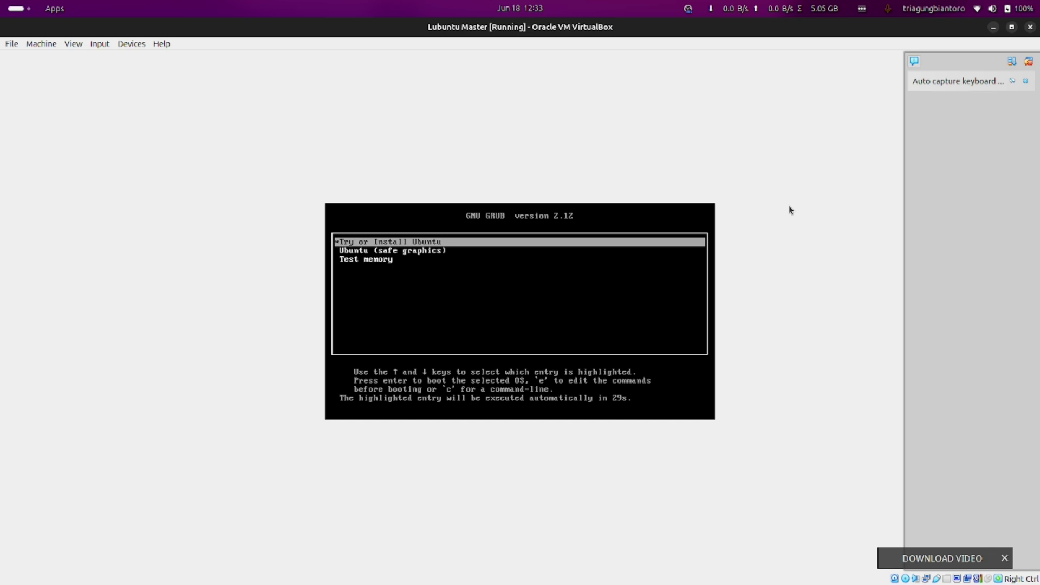
key(Return)
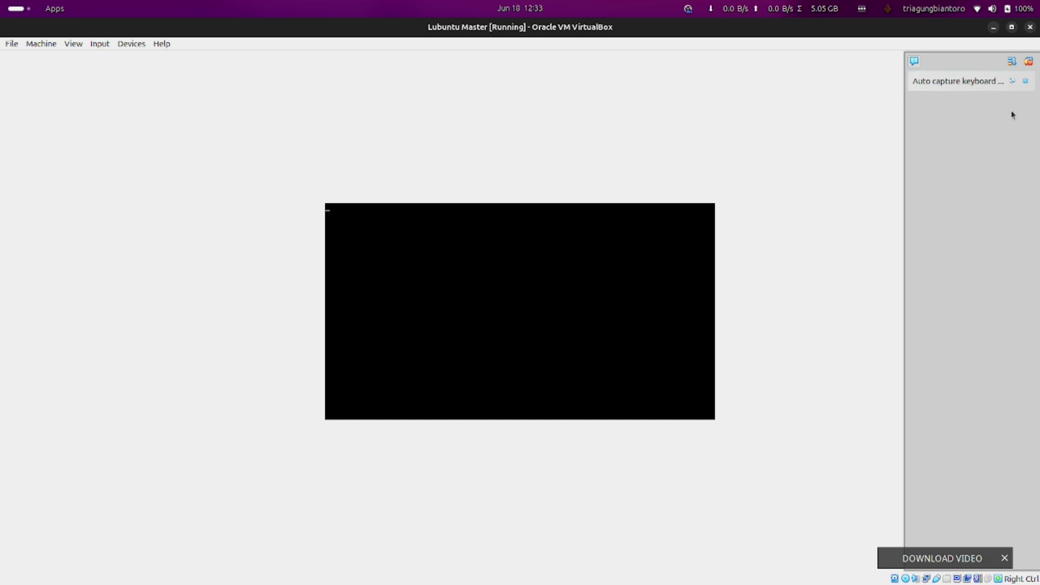
click(1025, 104)
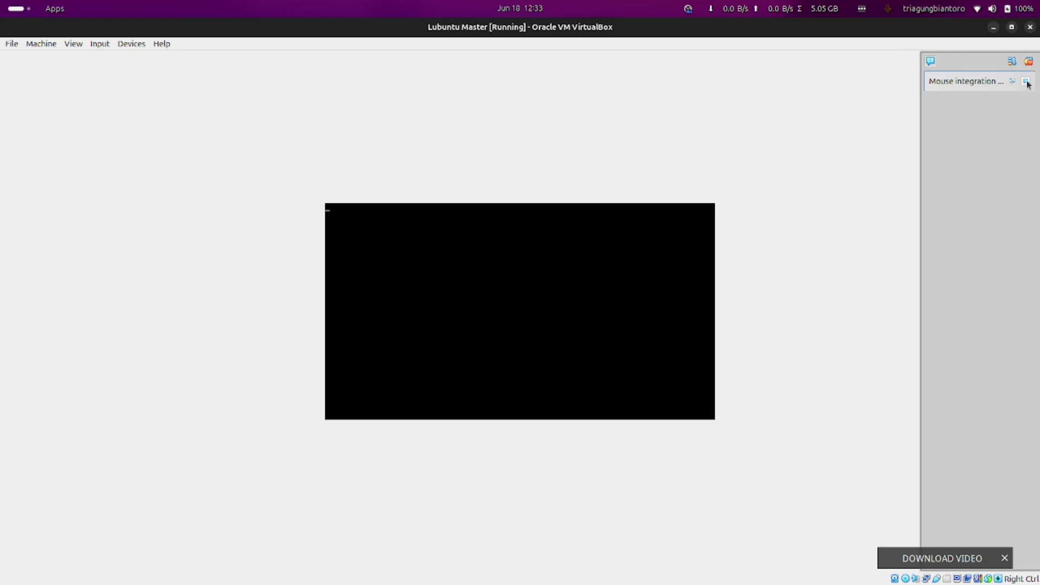
click(1026, 81)
click(73, 43)
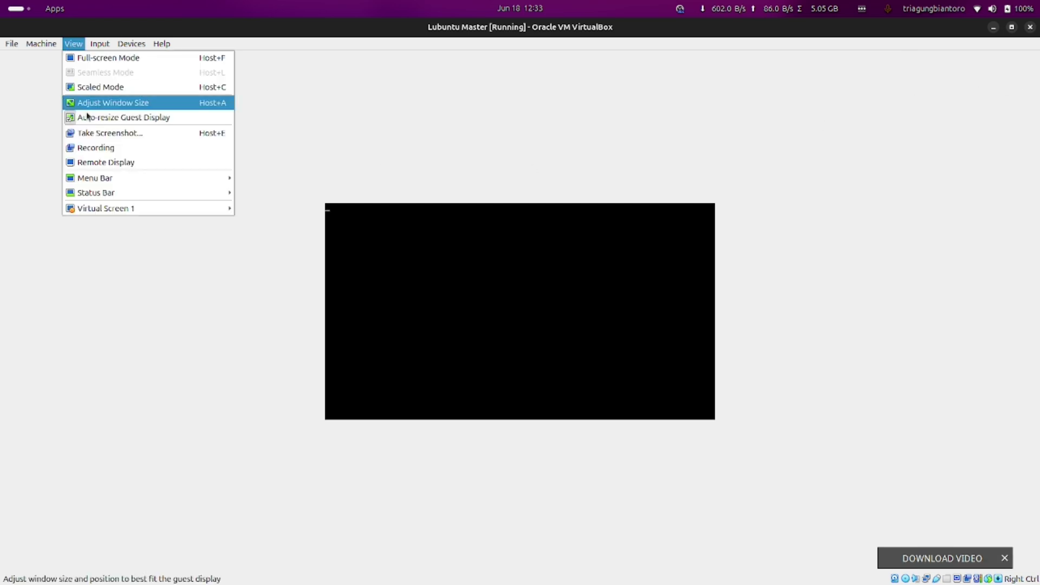
mouse_move(109, 205)
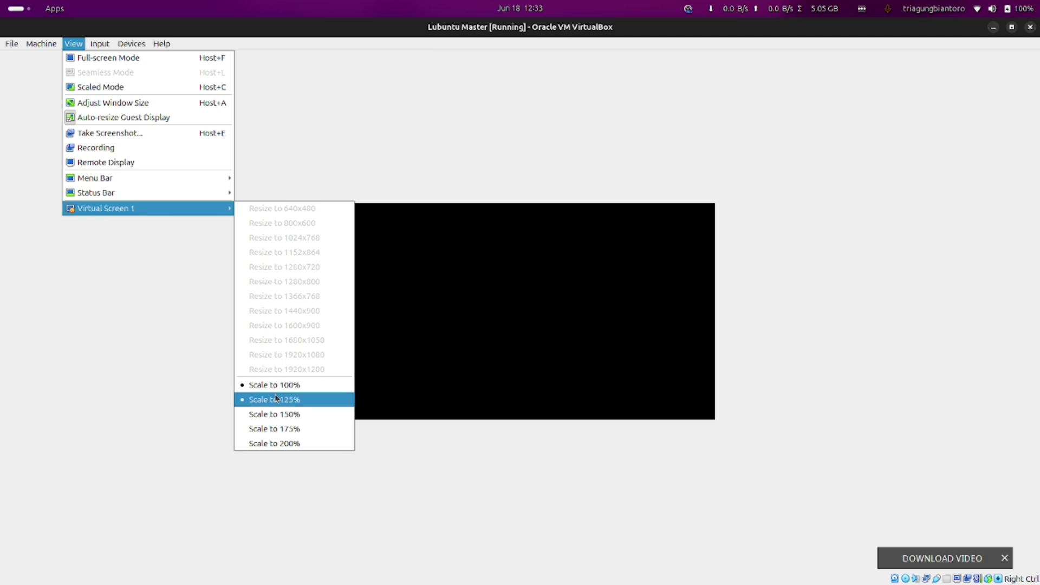
click(275, 398)
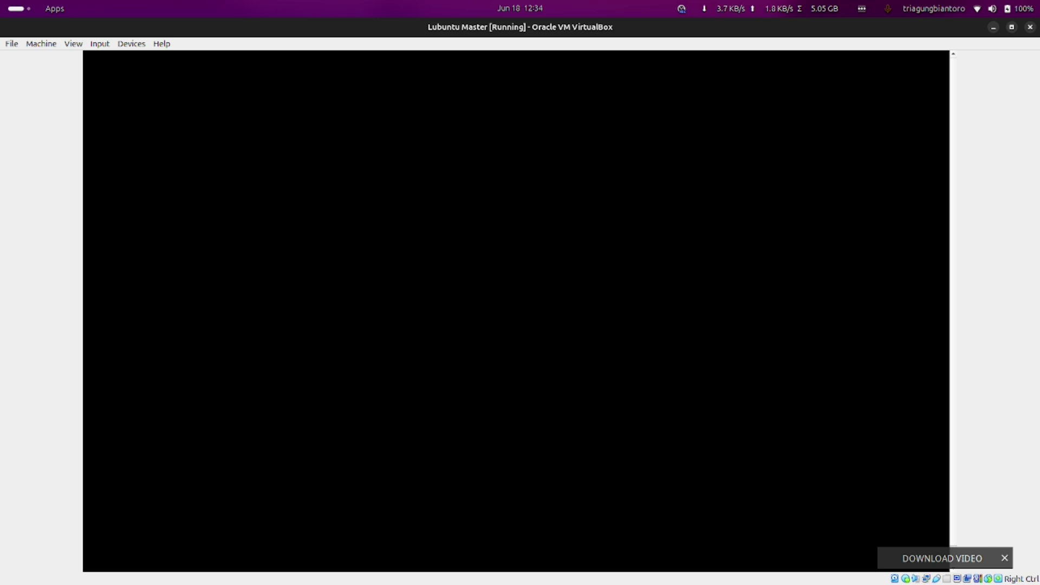
Dismiss the Download Video overlay while the Ubuntu installer prepares
click(1002, 557)
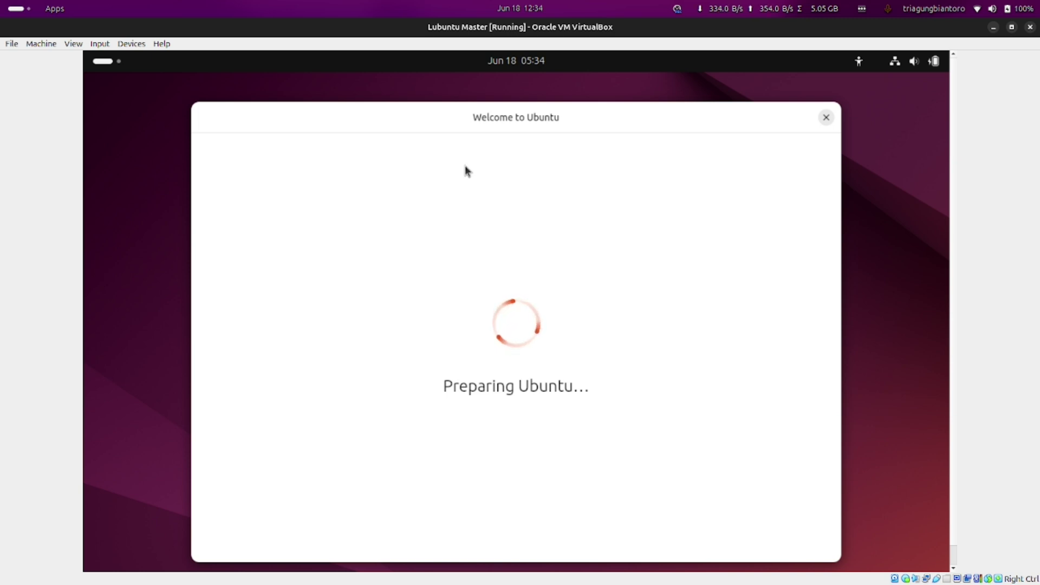
Move the Welcome to Ubuntu window up slightly and open the Activities overview
drag(487, 123, 489, 92)
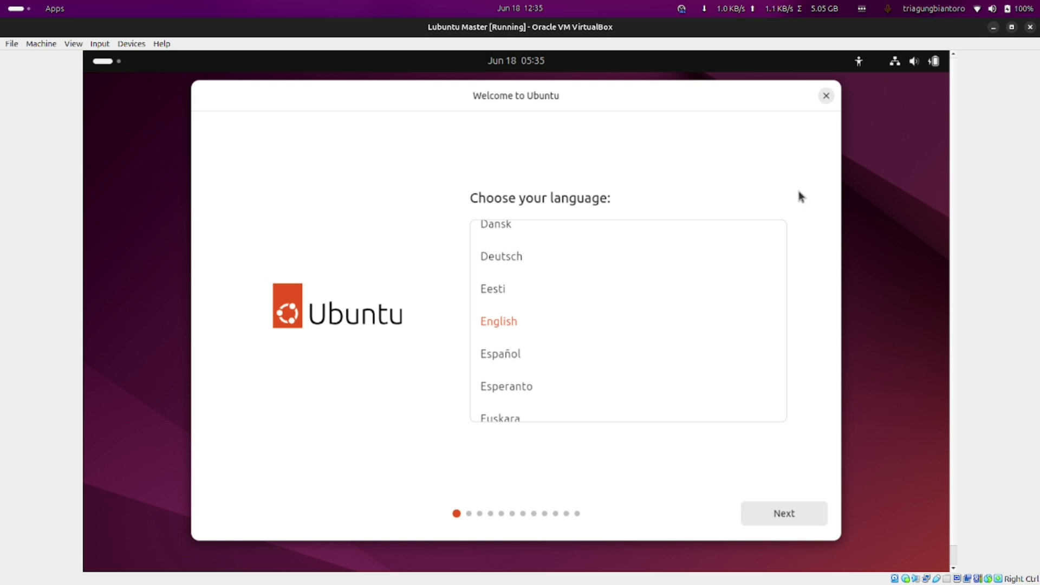
click(106, 62)
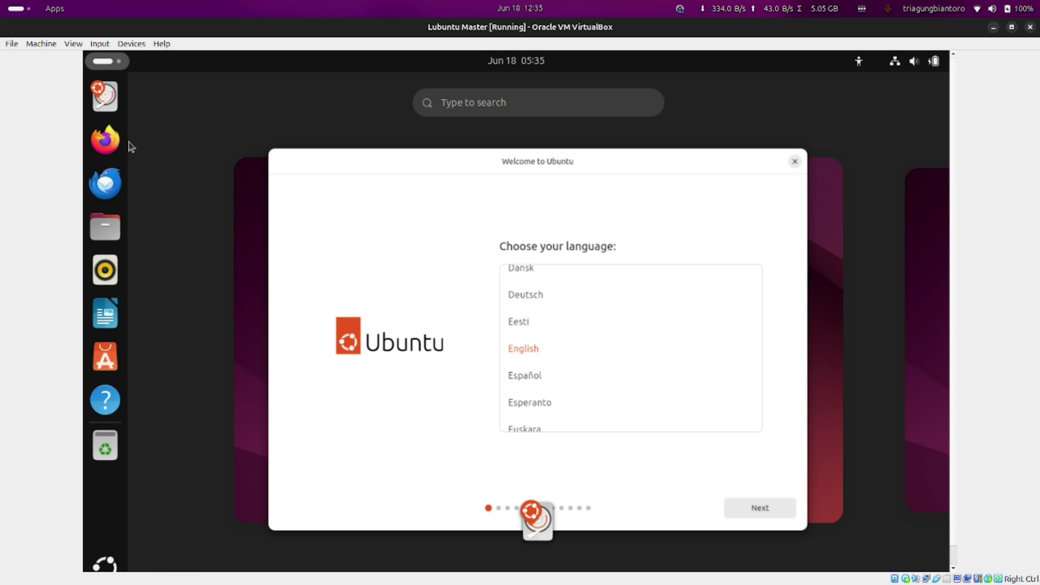
Search the app grid for 'gpar', launch GParted, and authenticate it to run as root
click(114, 64)
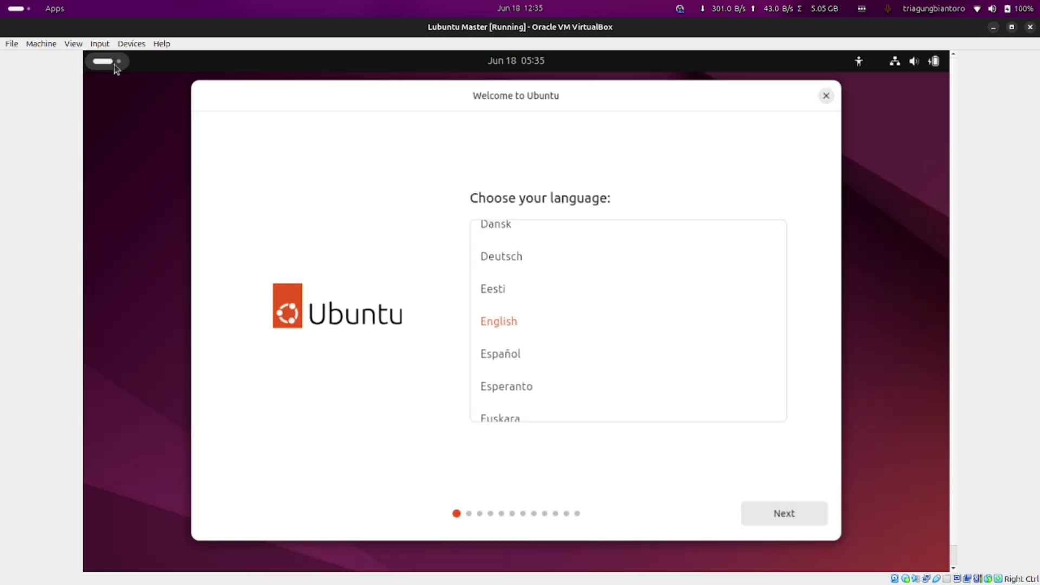
click(115, 64)
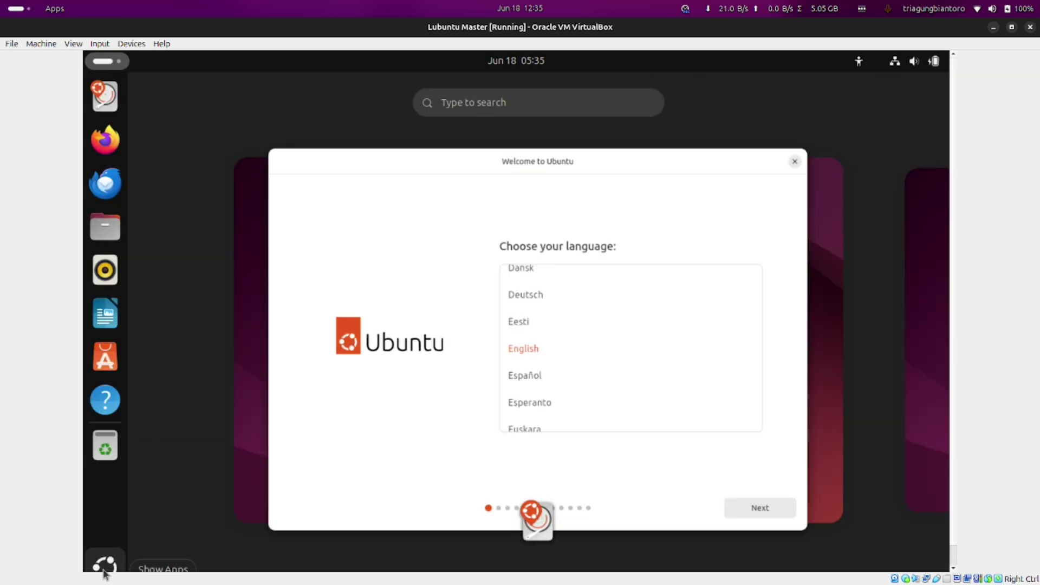
click(104, 570)
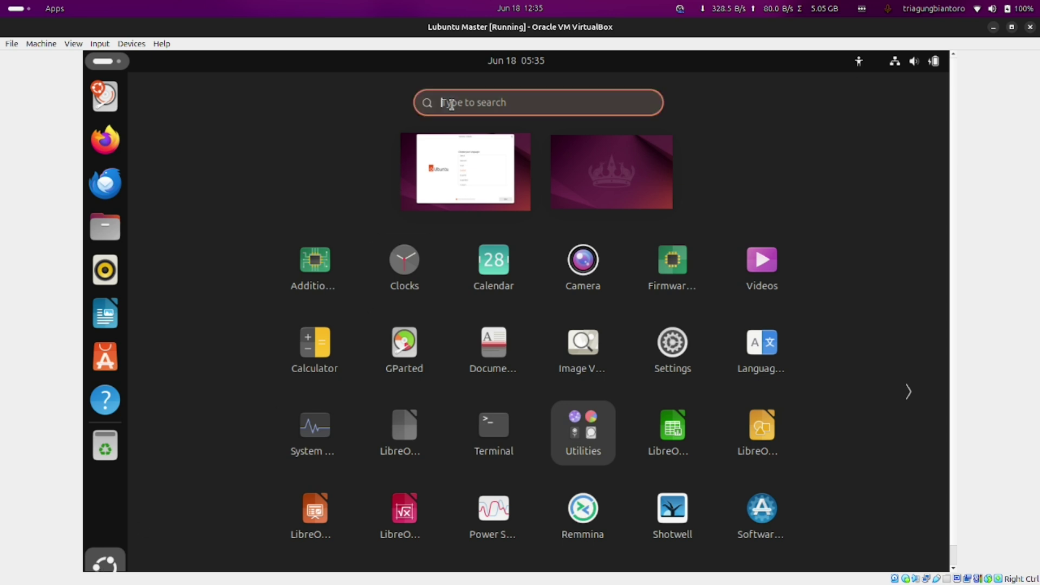
text(gpa)
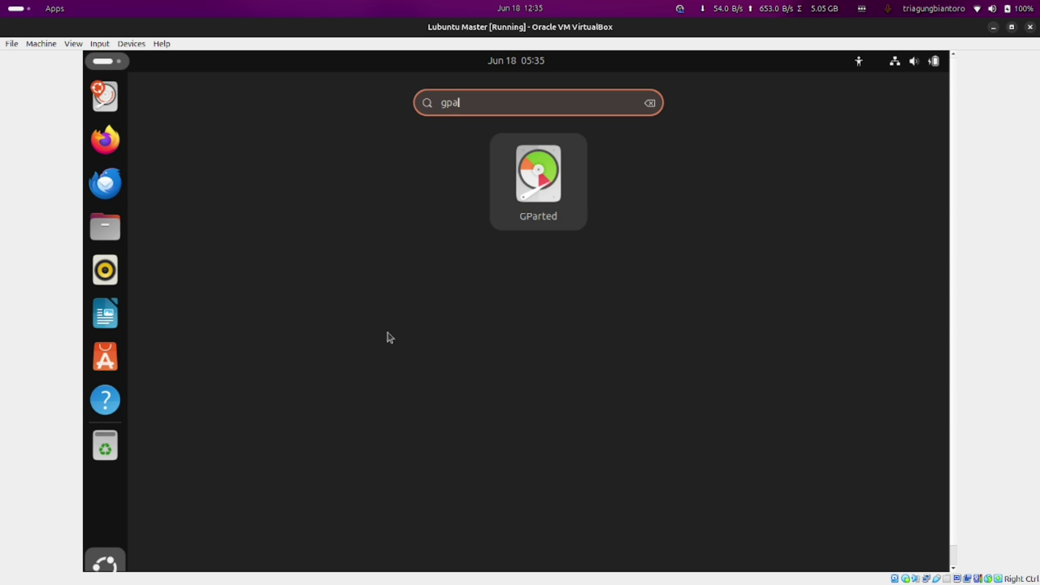
click(122, 552)
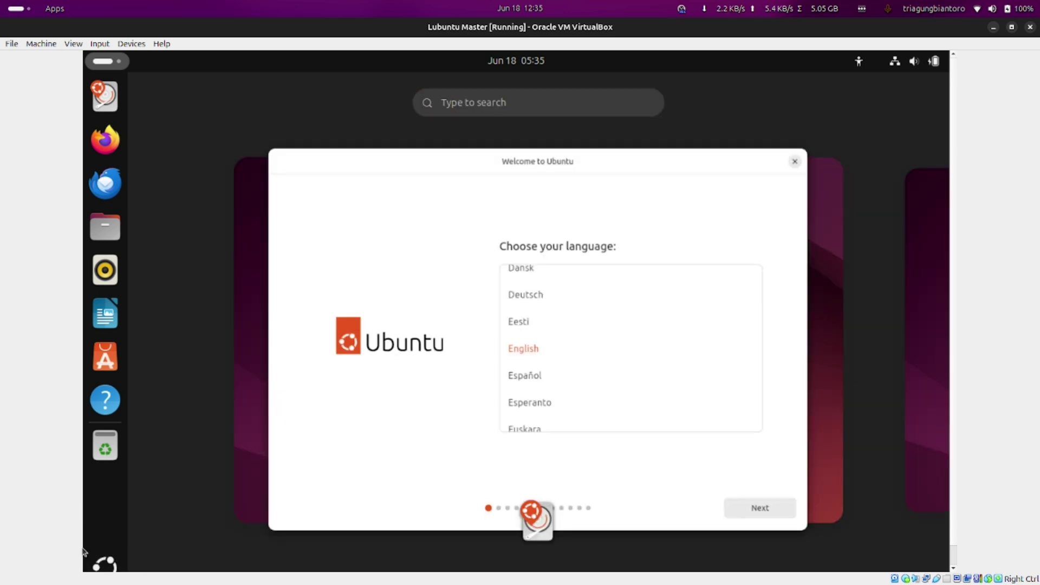
click(108, 566)
click(493, 105)
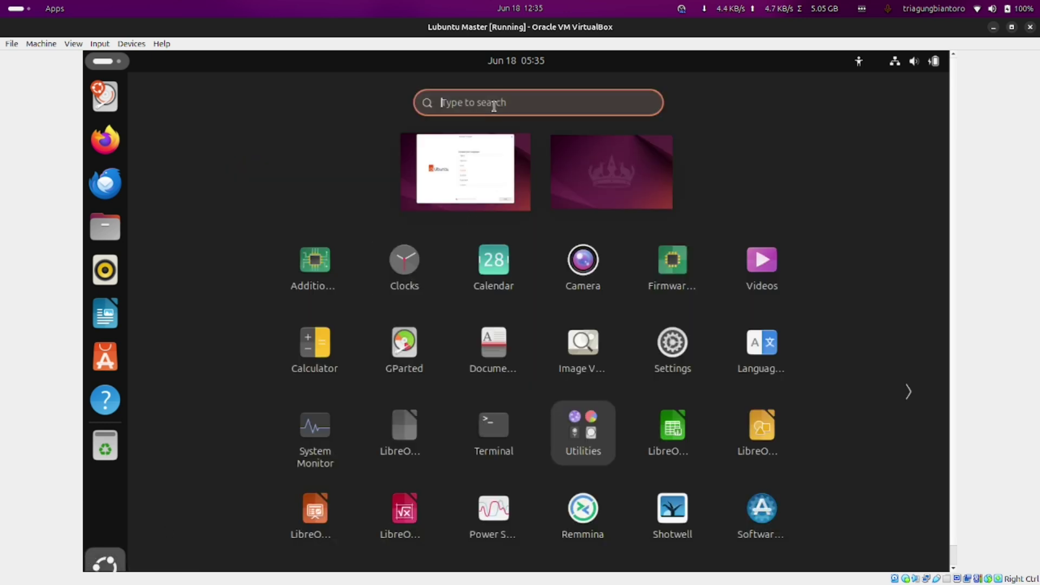
text(gpar)
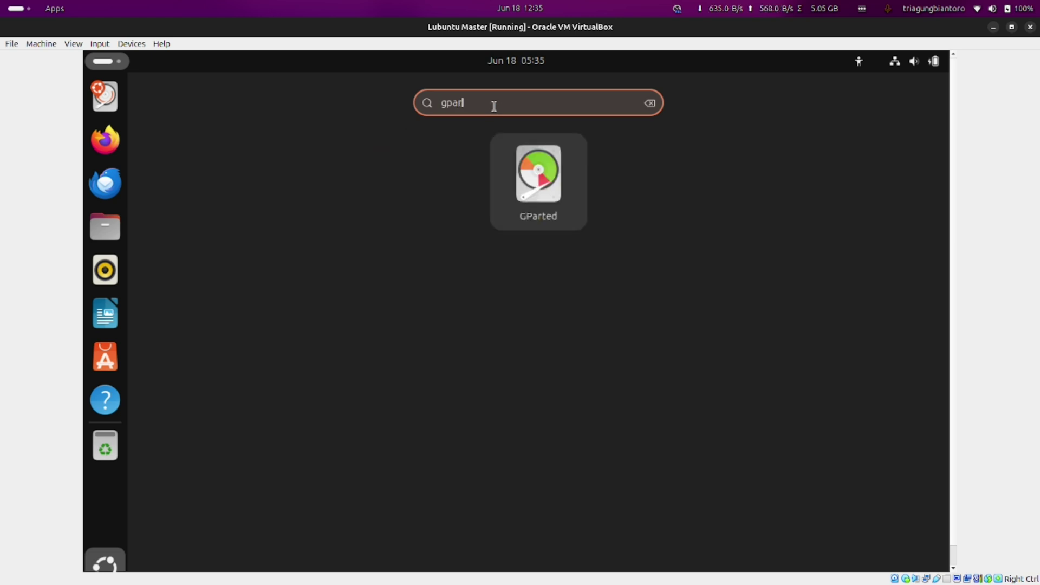
click(545, 175)
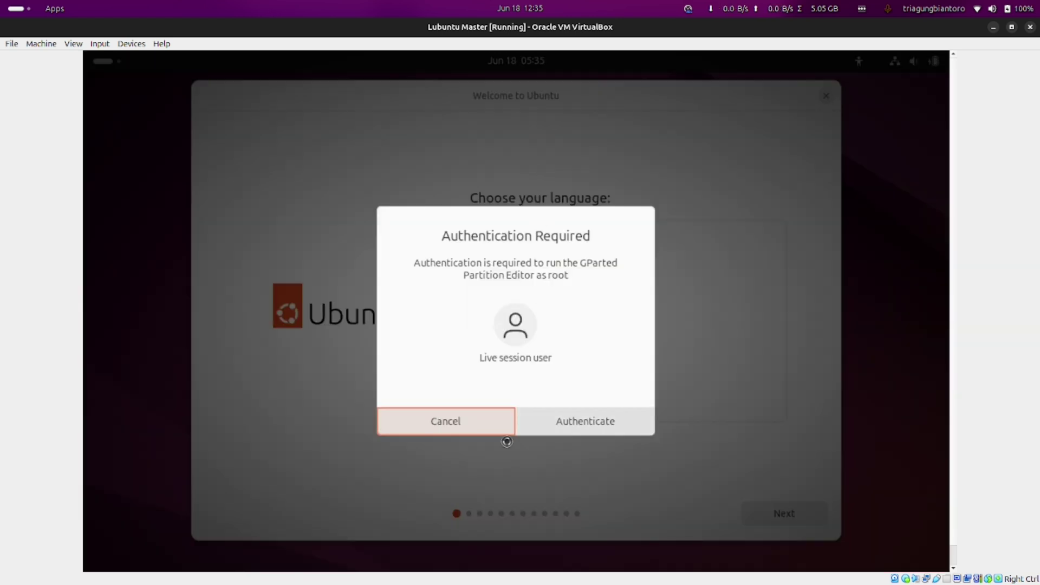
click(595, 420)
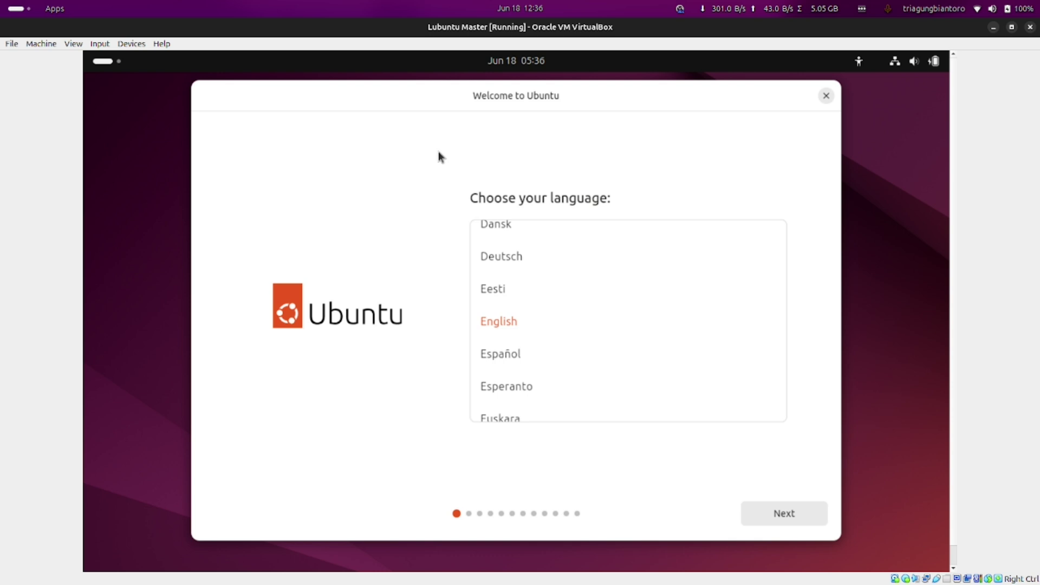
Reposition the GParted window, select /dev/sda1, and bring up its partition context menu
drag(379, 98, 567, 130)
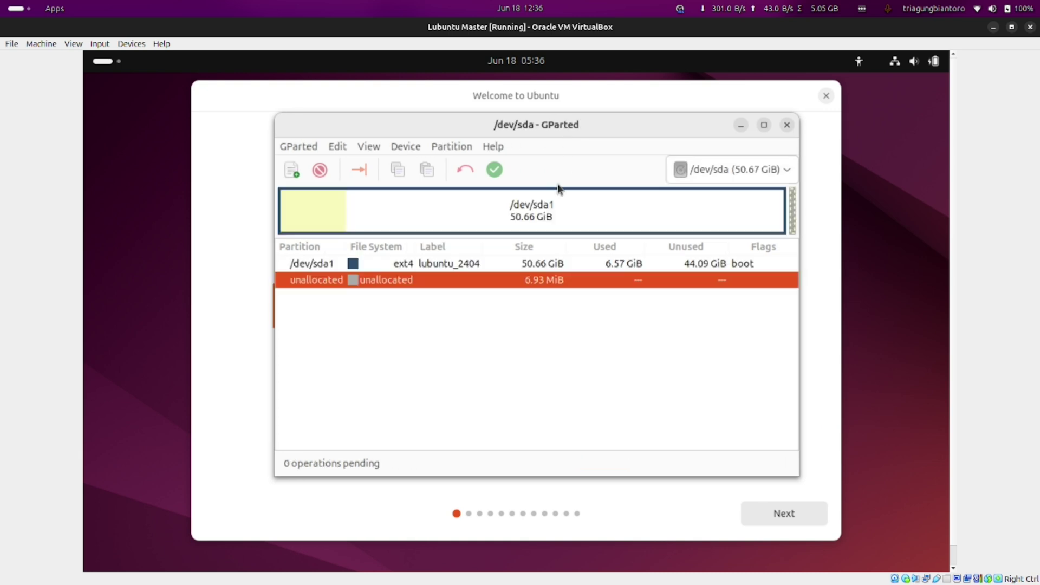
click(431, 265)
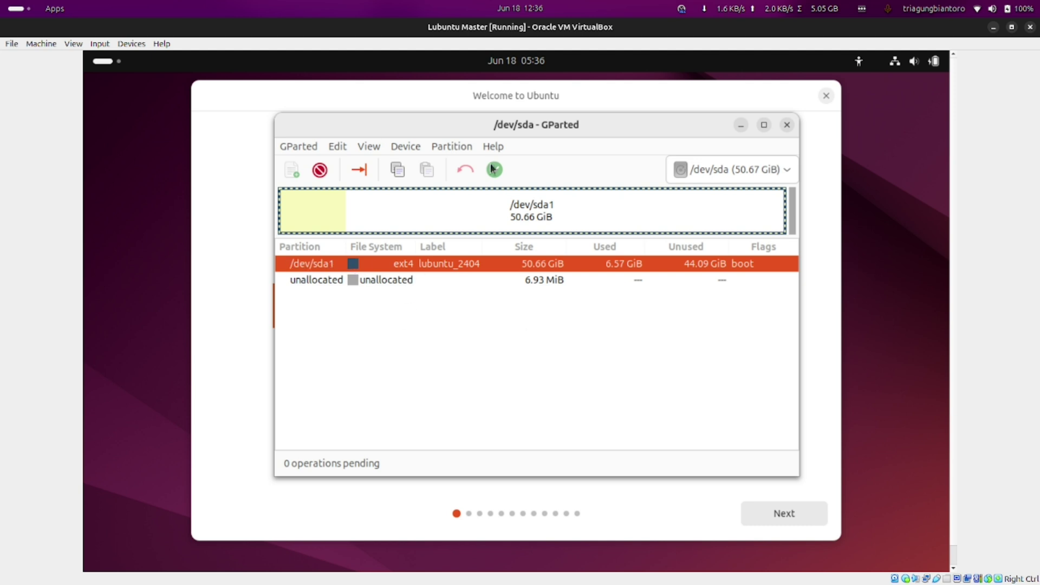
mouse_move(534, 130)
mouse_down()
mouse_move(521, 134)
mouse_move(537, 128)
mouse_move(534, 115)
mouse_up()
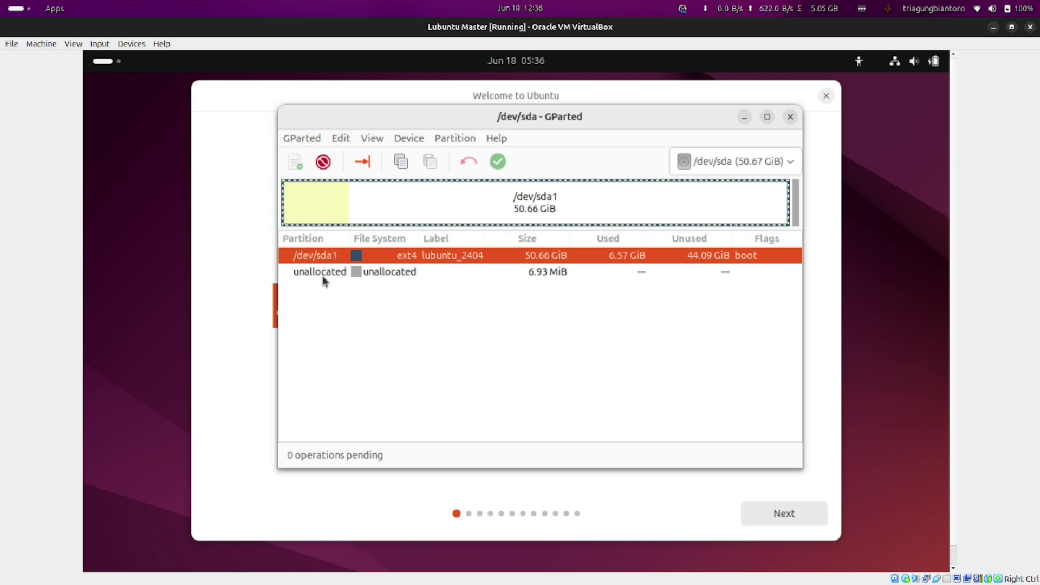
right_click(320, 260)
click(298, 283)
right_click(322, 260)
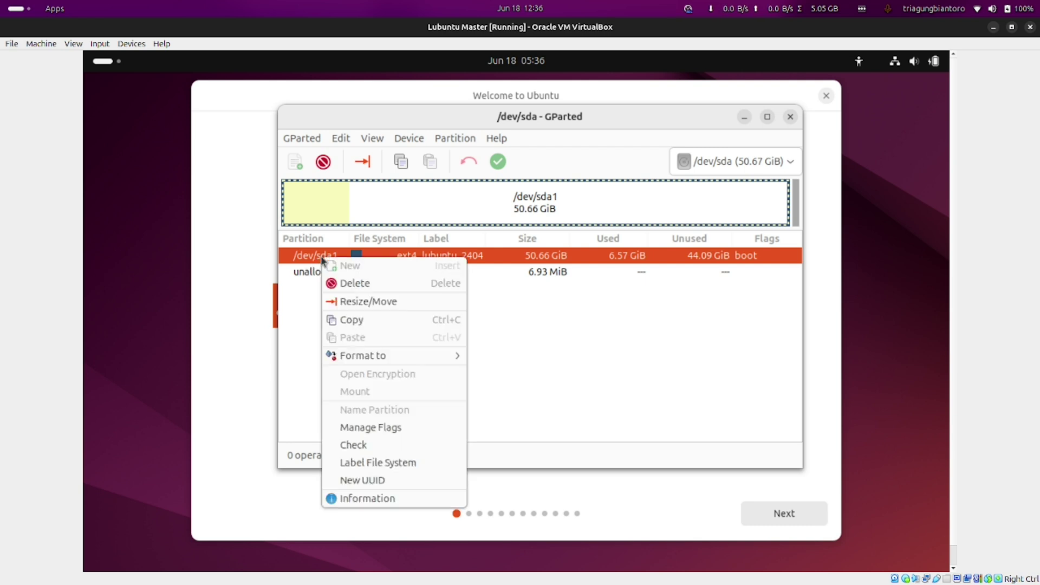
Open Resize/Move for /dev/sda1, set preceding free space to 0, and shrink the partition to about 34765 MiB
click(361, 302)
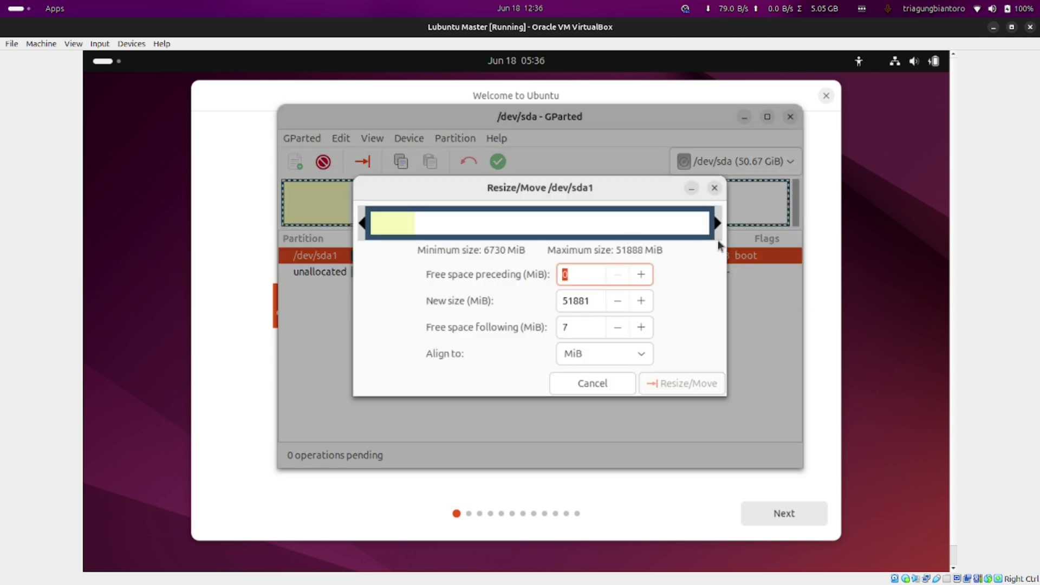
double_click(640, 328)
triple_click(640, 328)
click(623, 330)
triple_click(622, 330)
double_click(623, 331)
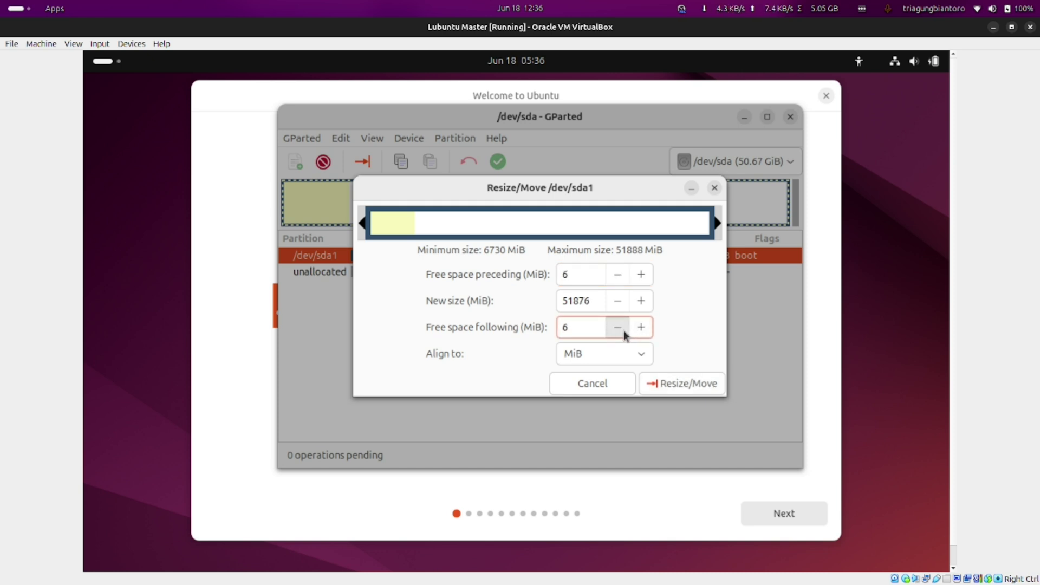
drag(716, 222, 650, 223)
click(615, 278)
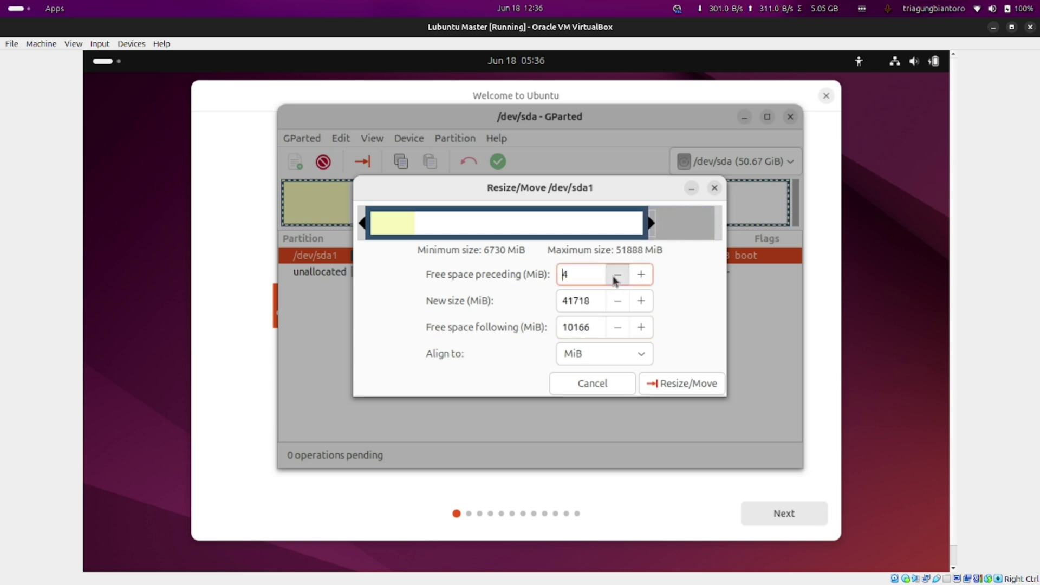
click(616, 277)
drag(650, 222, 497, 223)
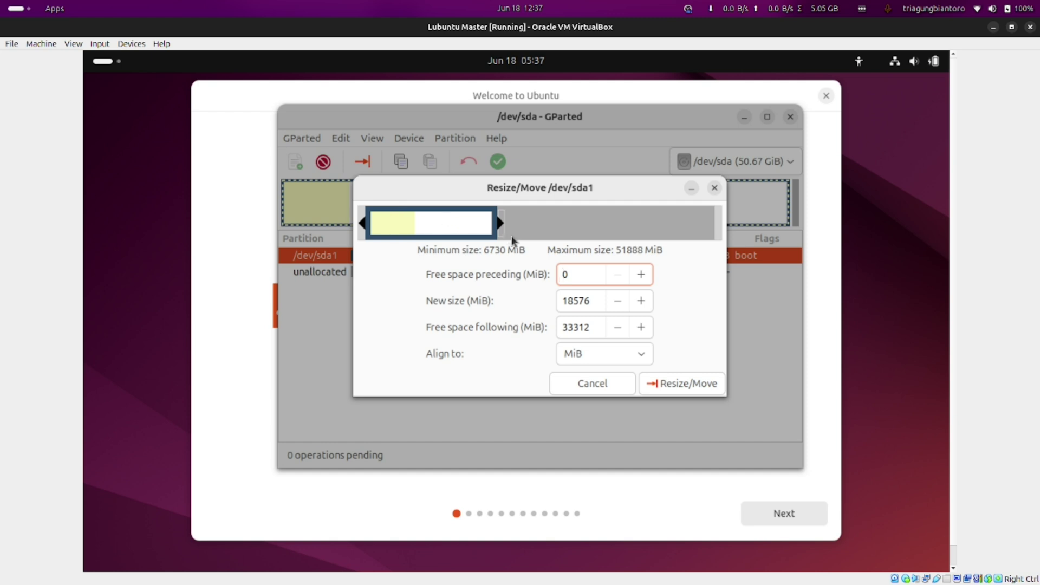
Fine-tune the partition's right edge to a new size of 20340 MiB, leaving 31548 MiB free after it
mouse_move(514, 187)
mouse_down()
mouse_move(659, 215)
mouse_move(502, 184)
mouse_up()
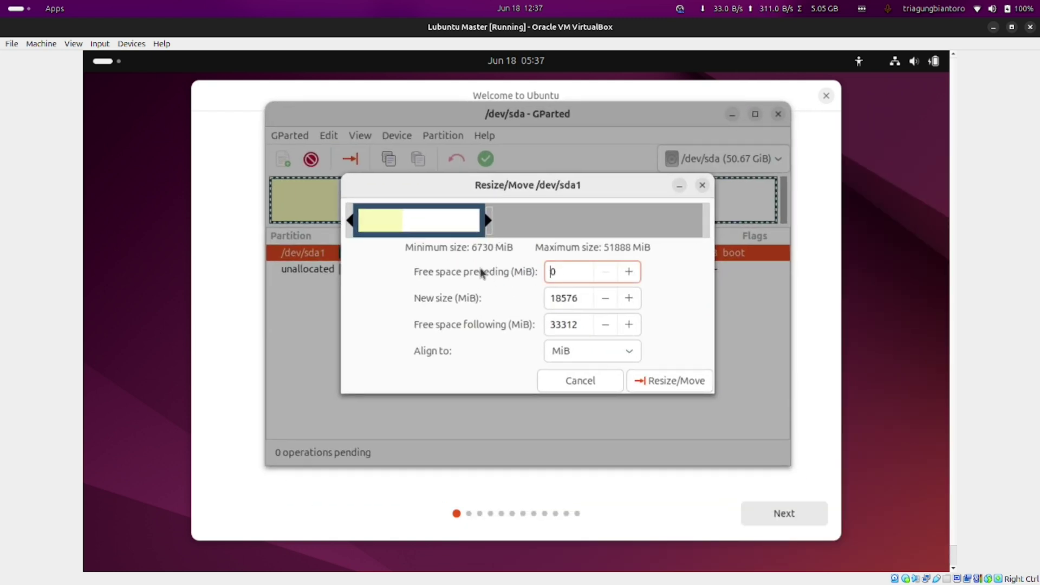
mouse_move(485, 220)
mouse_down()
mouse_move(392, 223)
mouse_move(473, 226)
mouse_up()
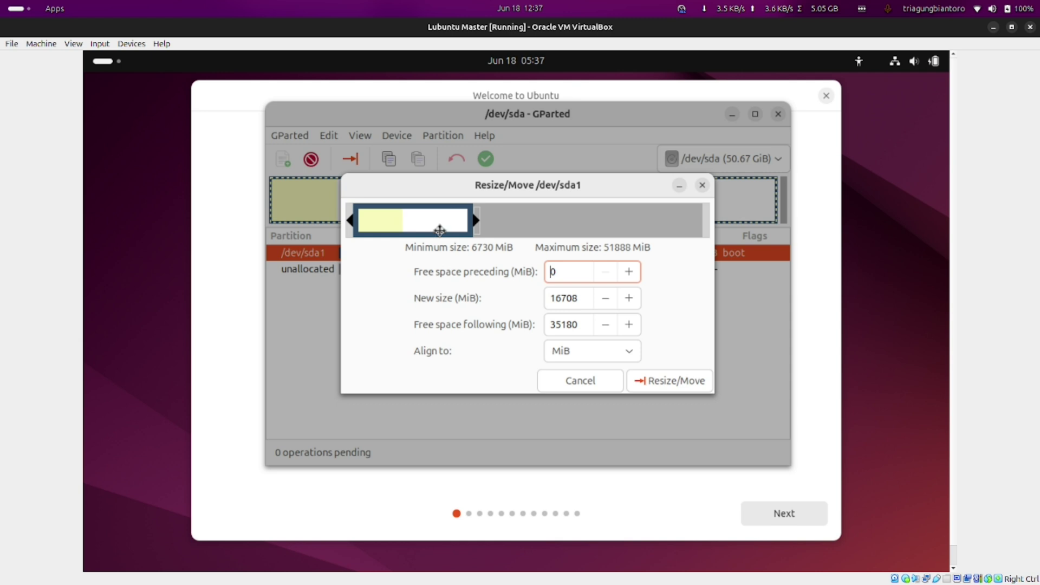
drag(474, 221, 481, 222)
drag(482, 221, 484, 221)
drag(485, 221, 497, 221)
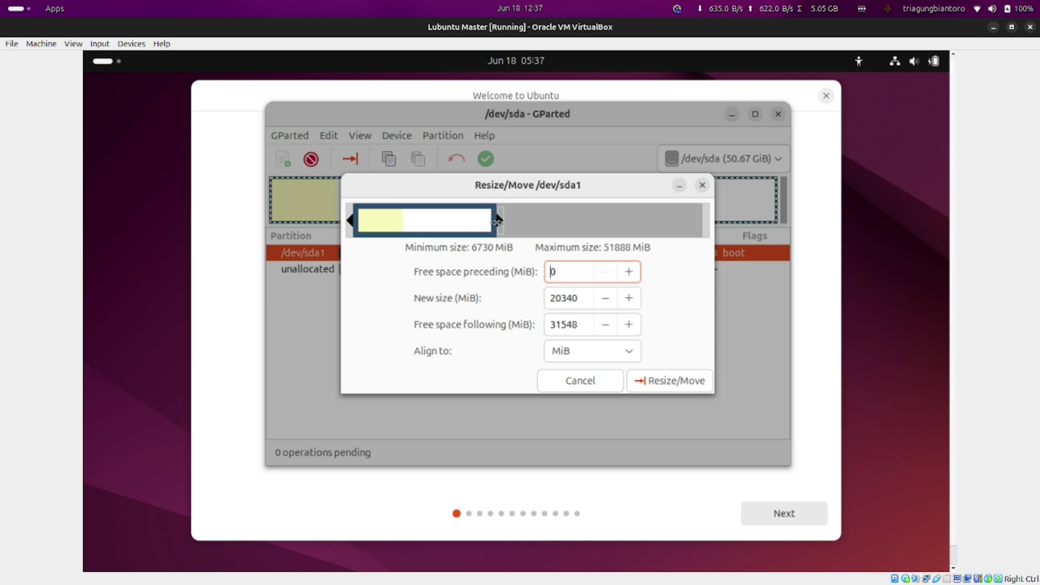
double_click(579, 324)
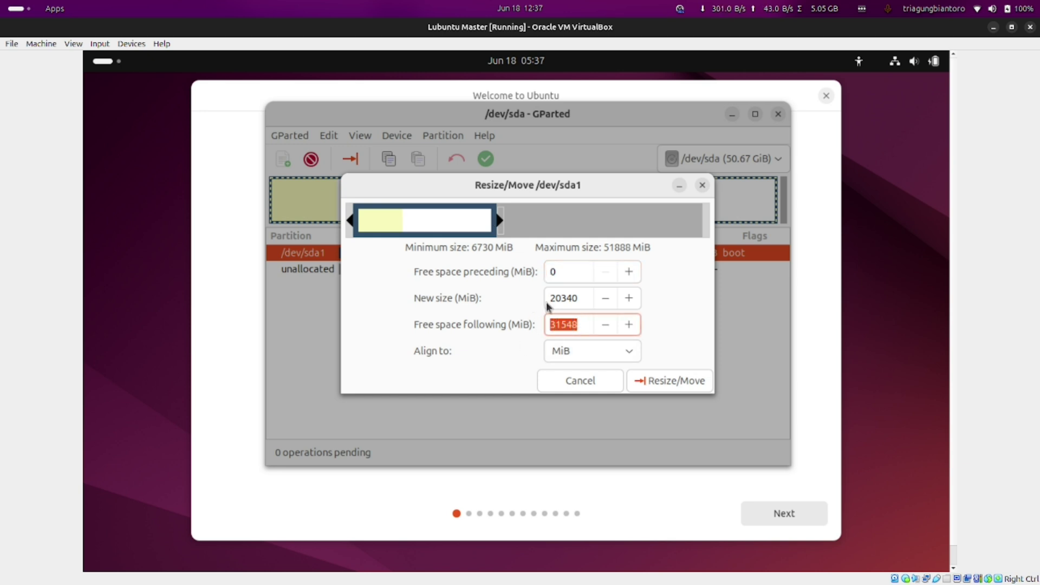
double_click(570, 298)
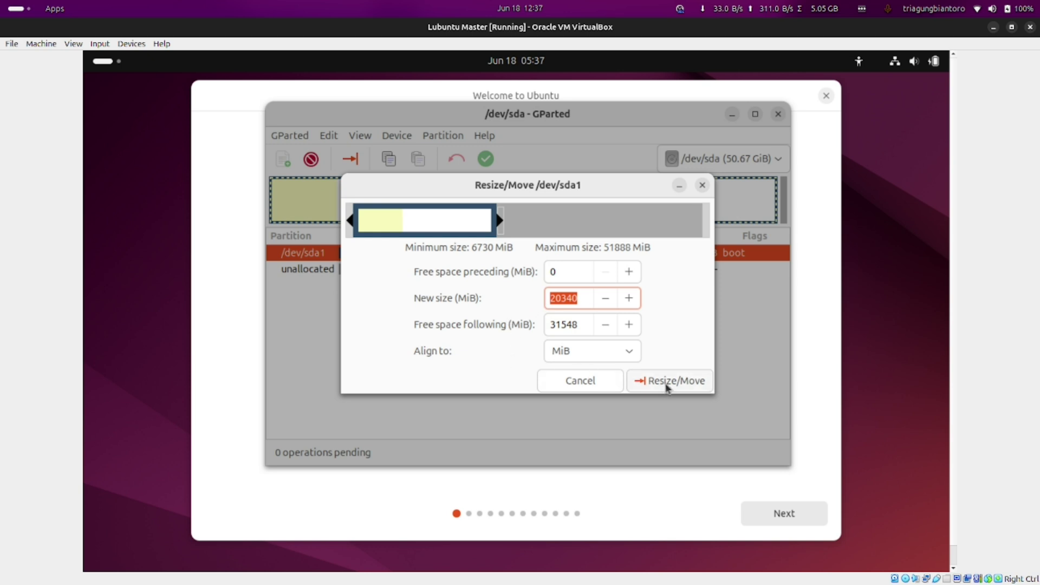
Queue the shrink of /dev/sda1 to 19.86 GiB and check it against the 30.81 GiB unallocated space
click(667, 382)
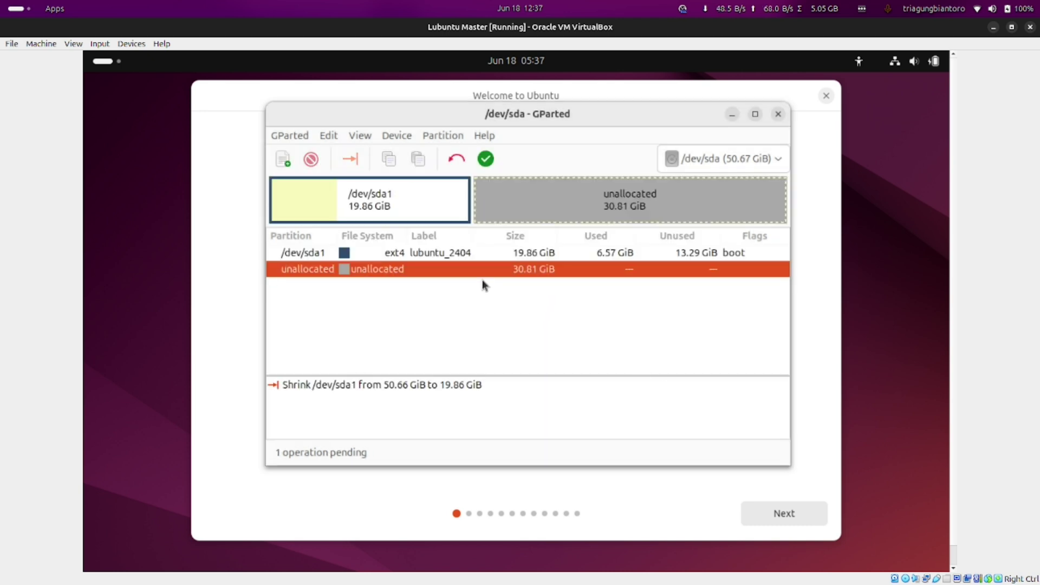
click(332, 253)
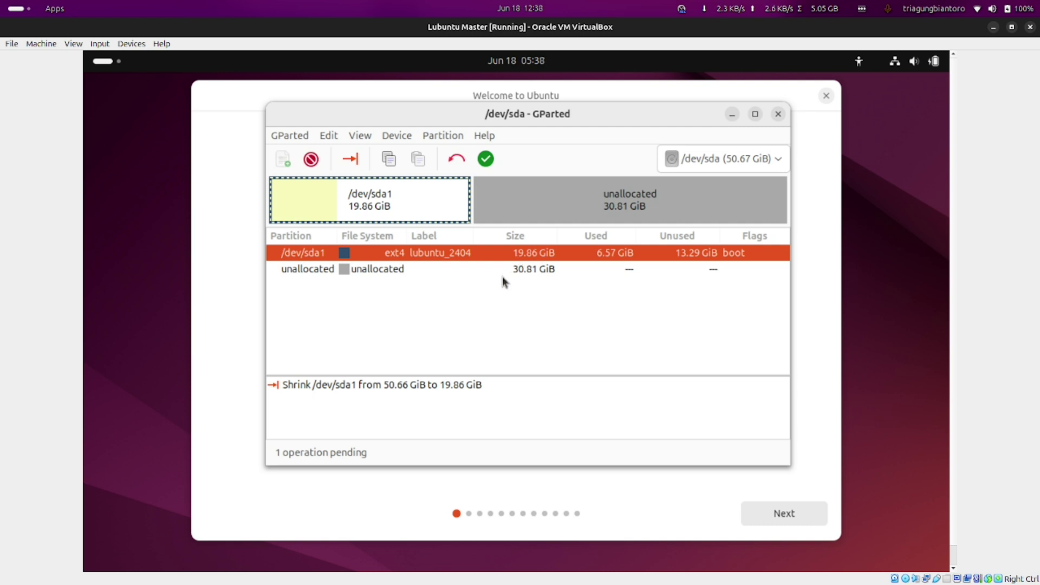
click(508, 270)
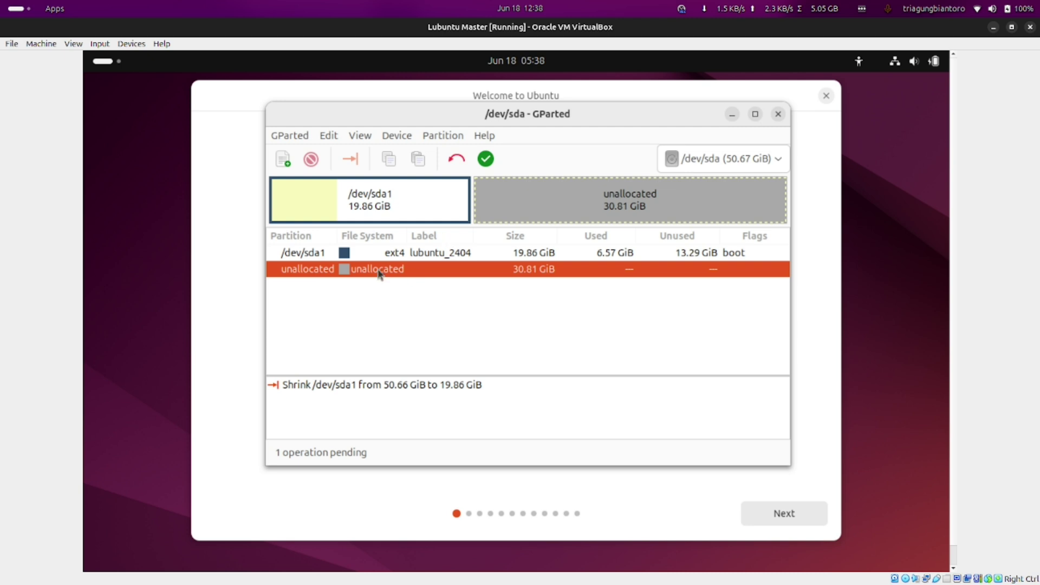
click(342, 256)
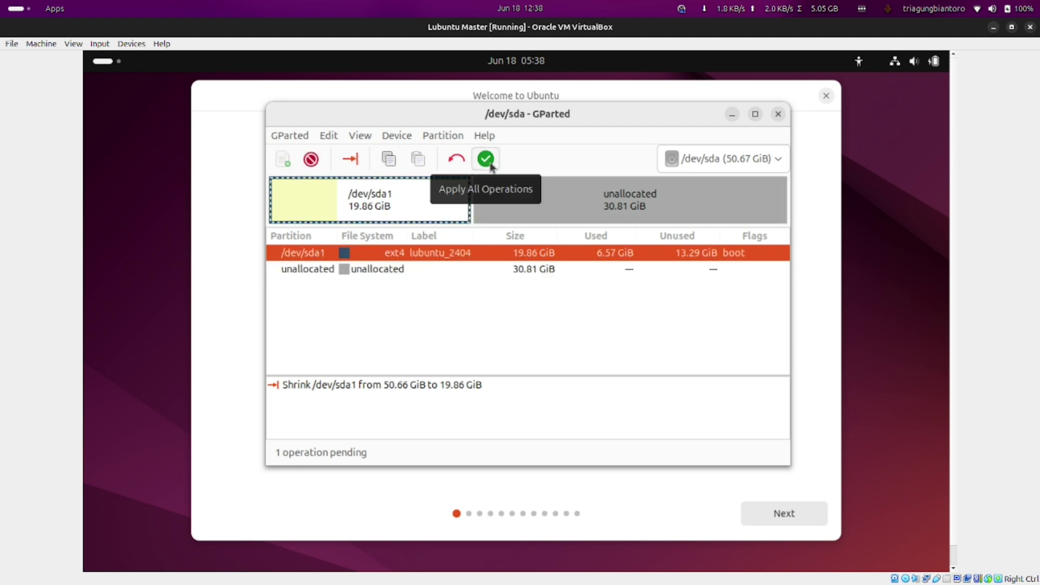
Apply the pending /dev/sda1 shrink in GParted and expand the operation's details to watch it run
click(486, 160)
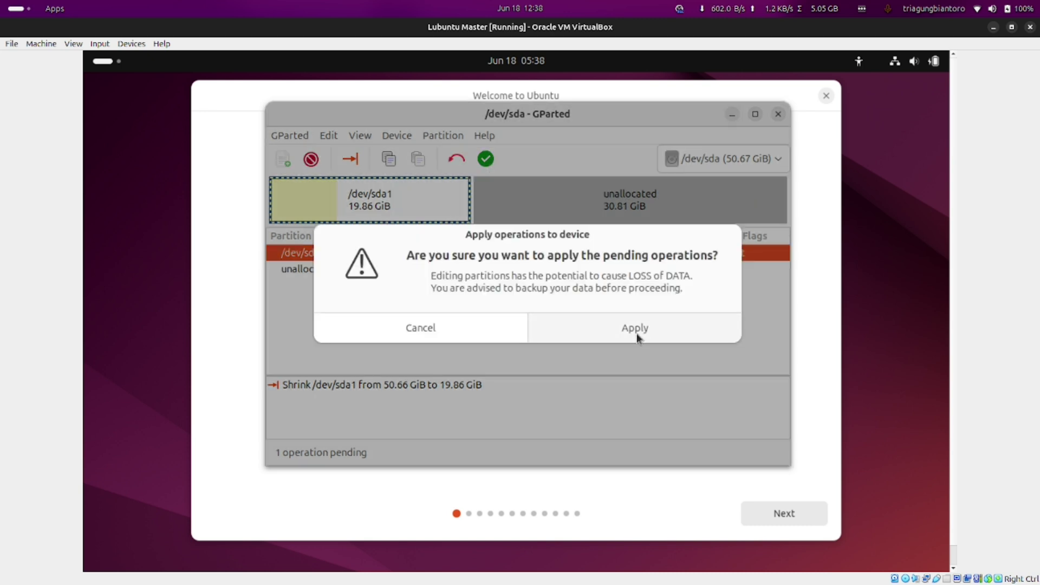
click(634, 330)
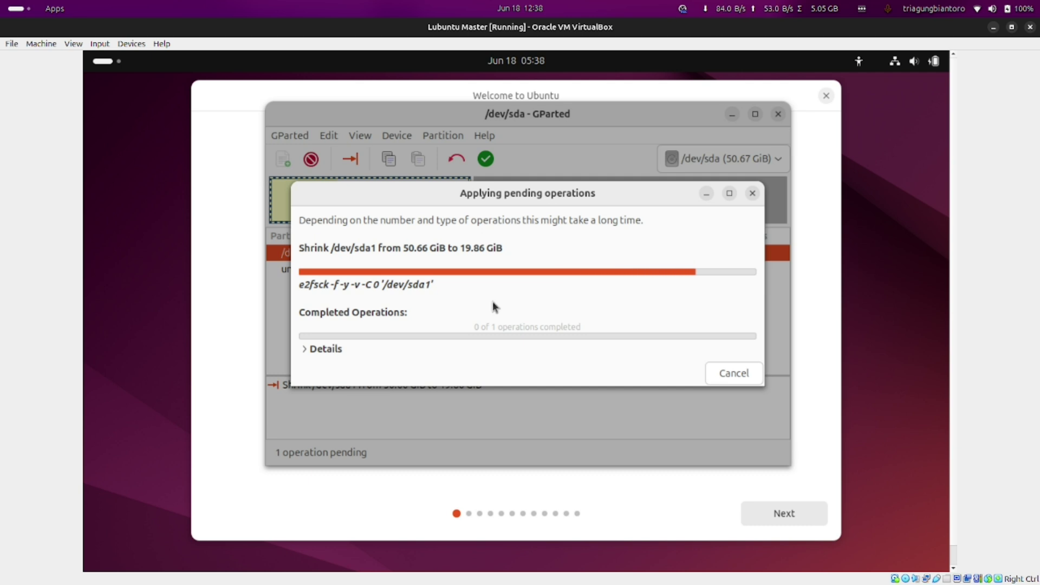
click(305, 349)
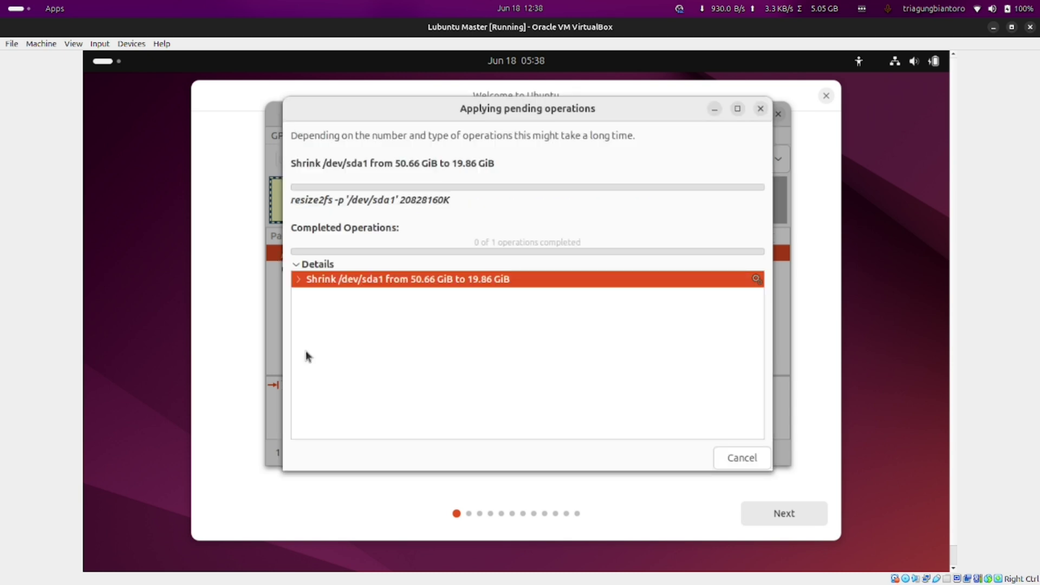
click(298, 280)
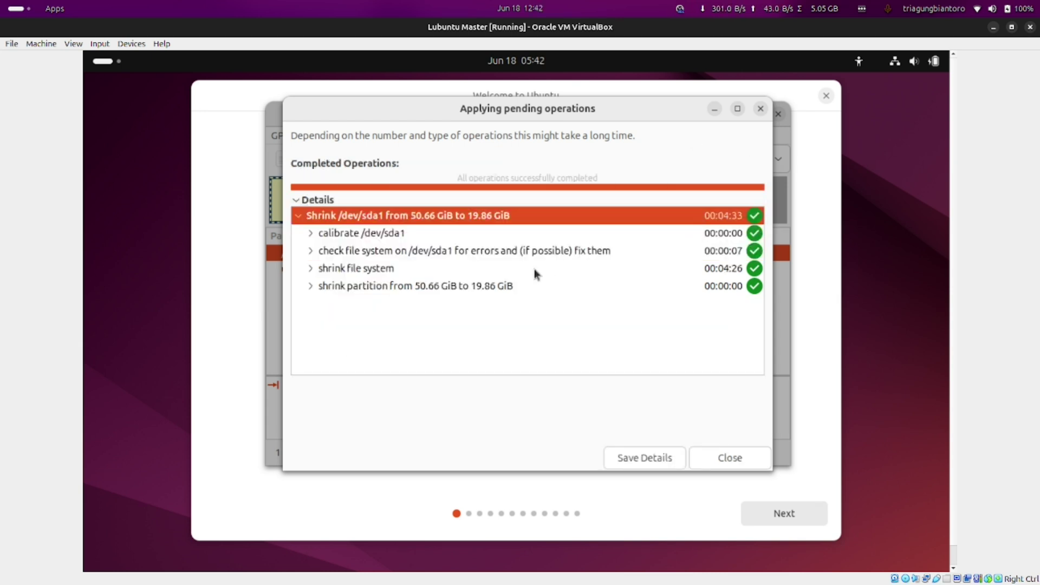
Close the finished operations dialog, check sda1 at 19.86 GiB and 30.81 GiB unallocated, then quit GParted
click(738, 464)
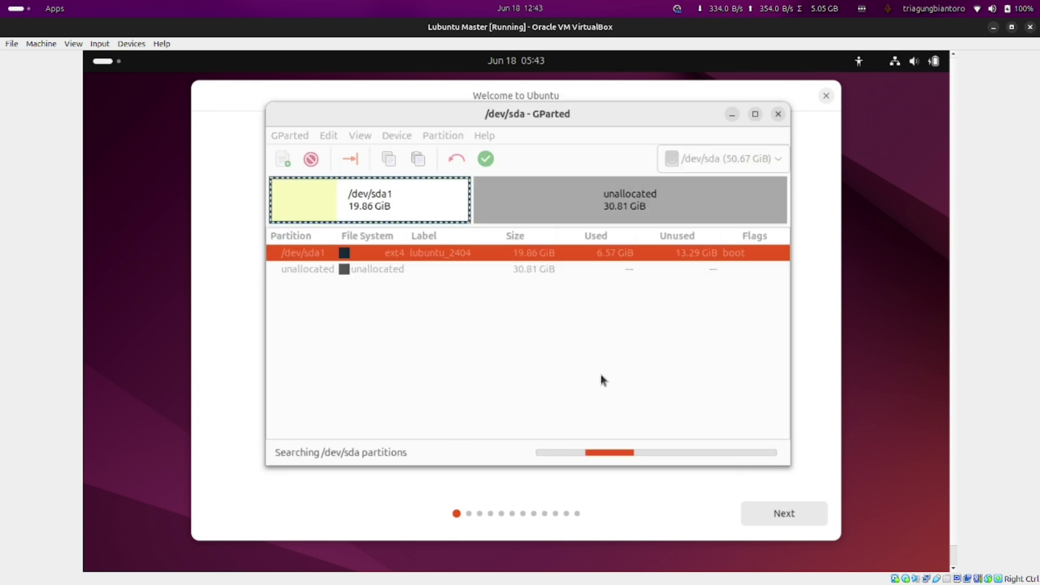
click(411, 259)
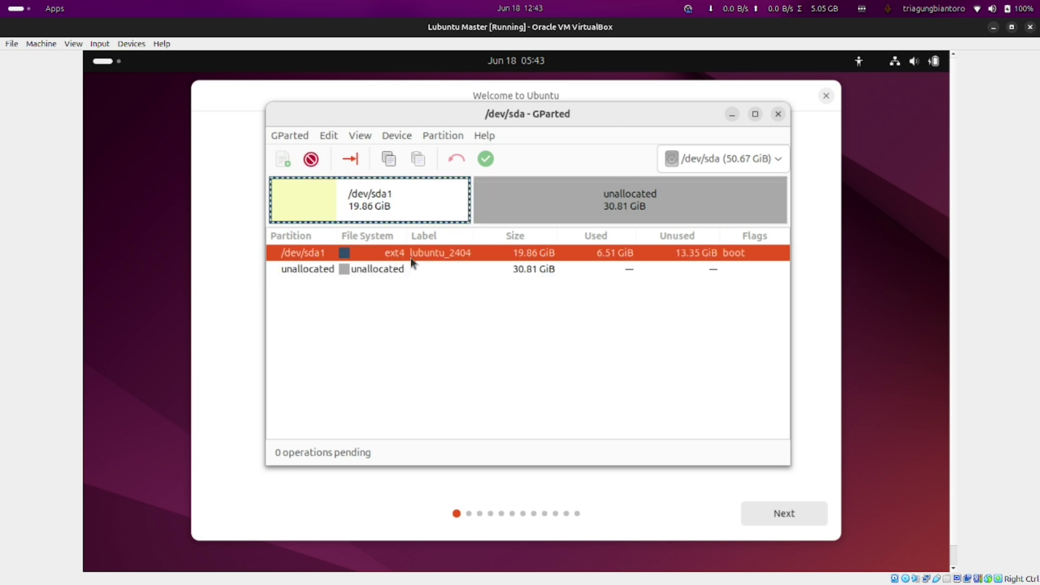
click(385, 274)
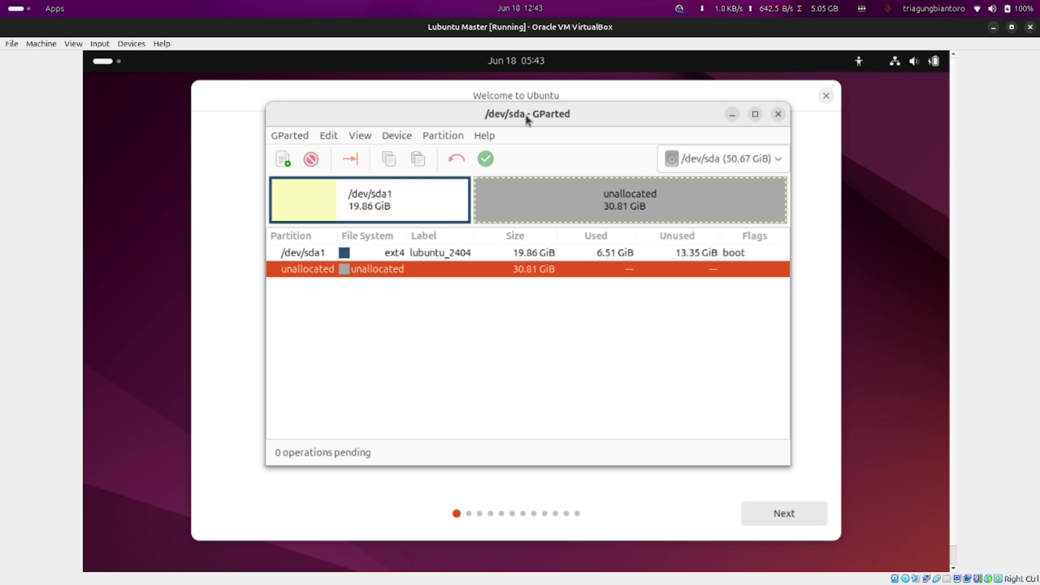
drag(525, 116, 522, 142)
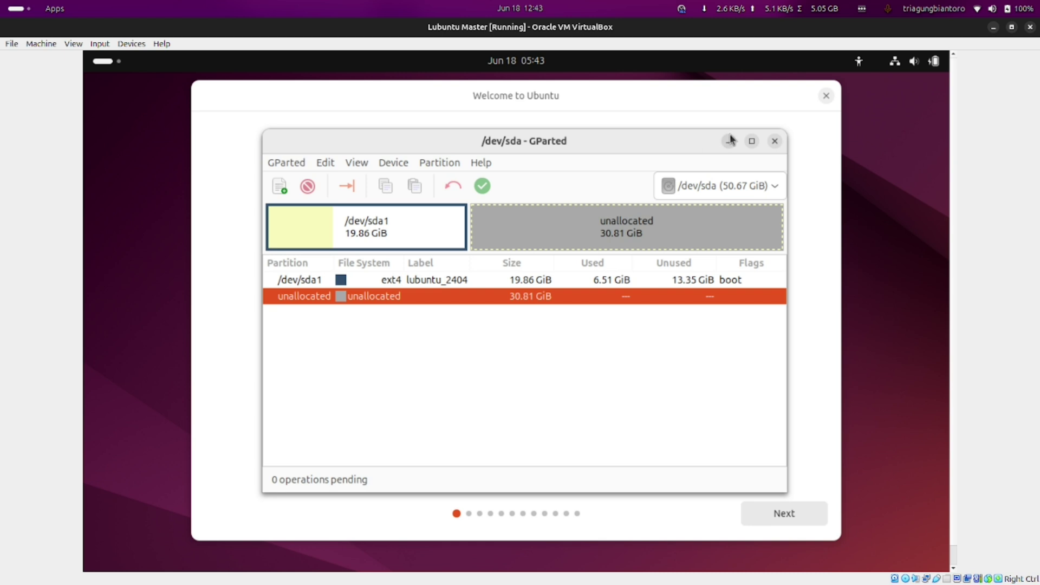
click(460, 280)
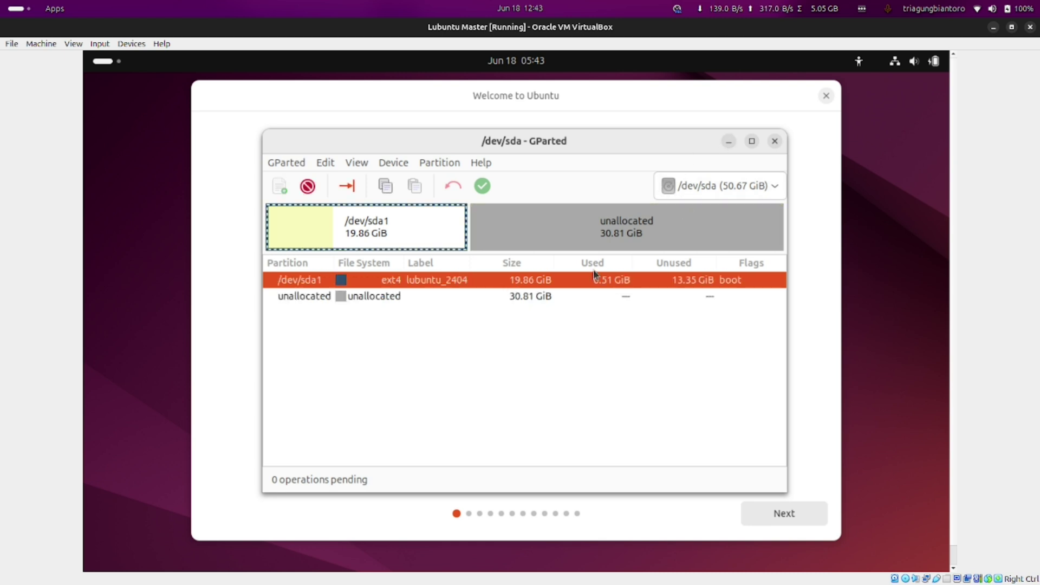
click(773, 143)
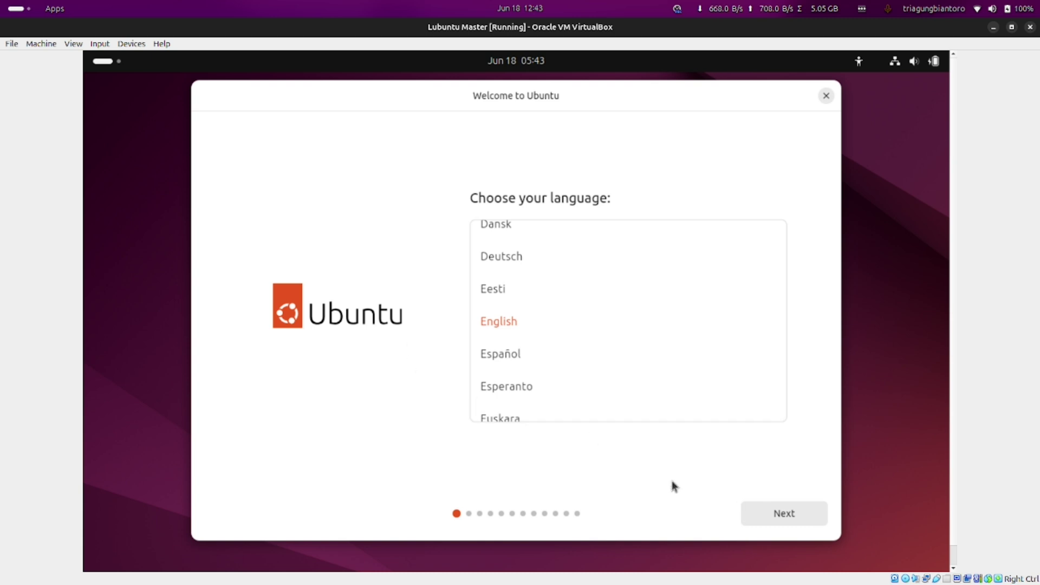
Move on to the accessibility page and inspect the Seeing and Hearing options without changing them
click(759, 508)
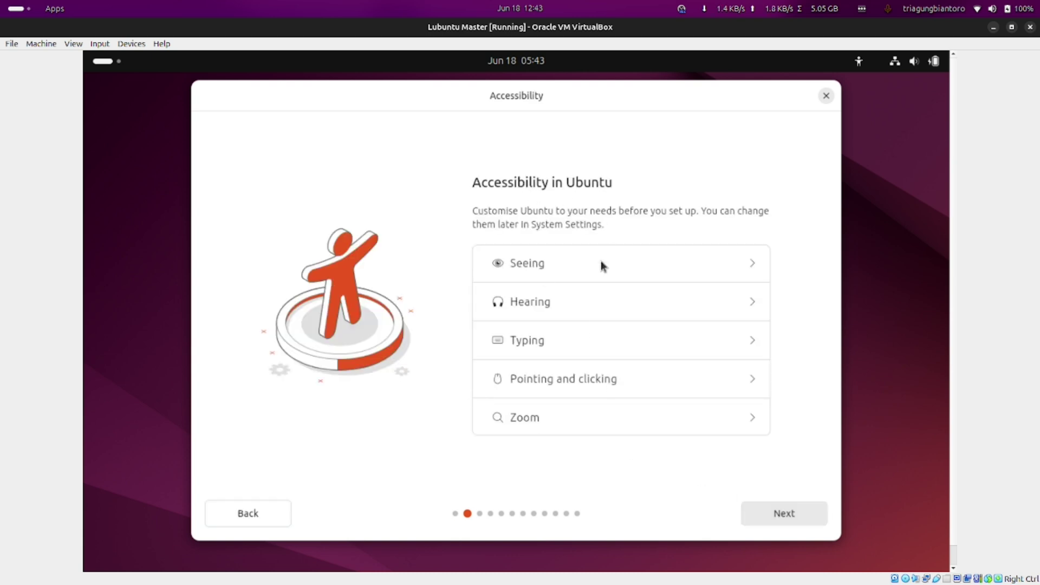
click(750, 265)
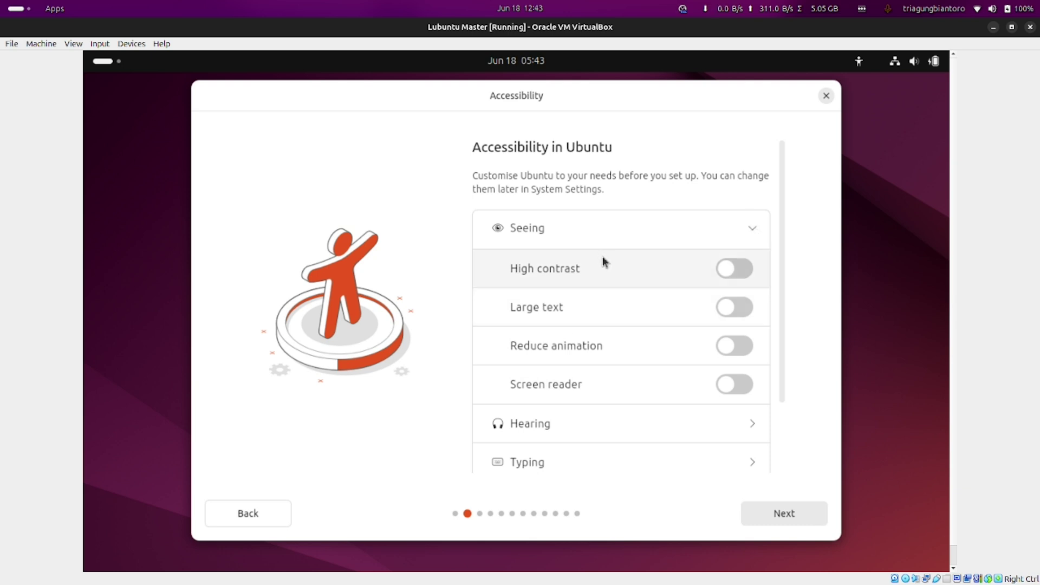
click(751, 233)
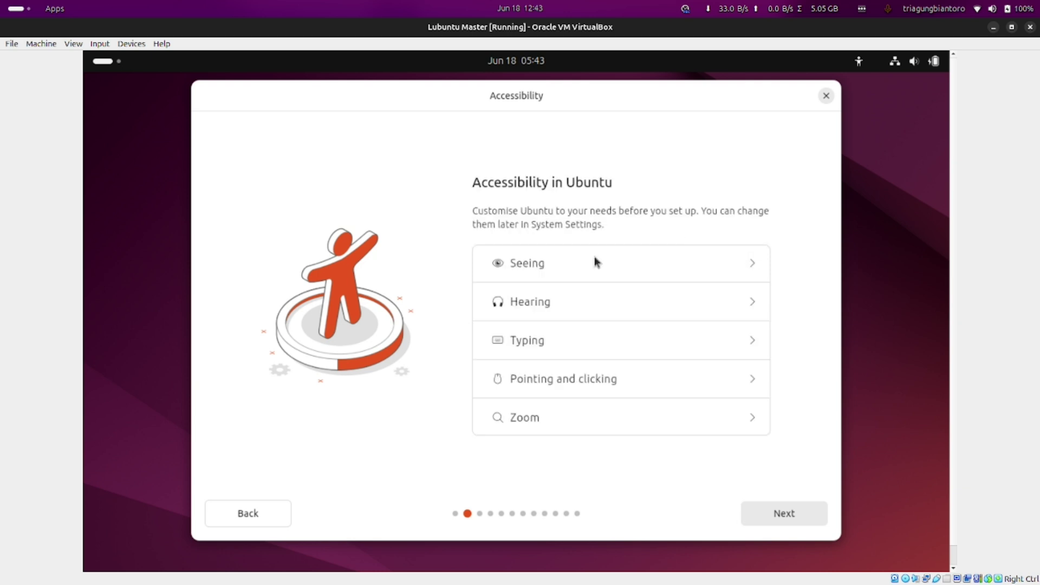
click(751, 302)
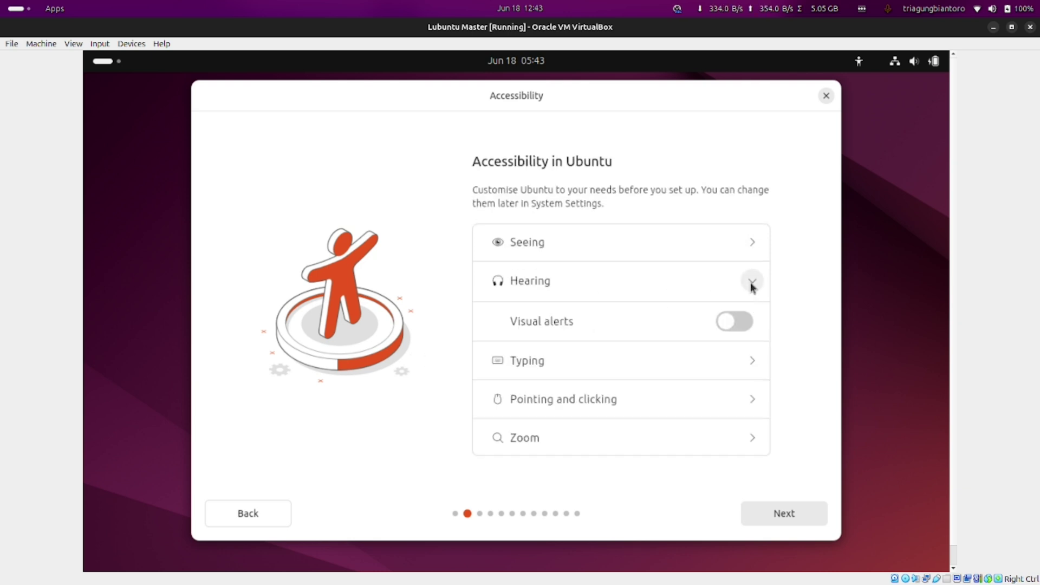
click(751, 282)
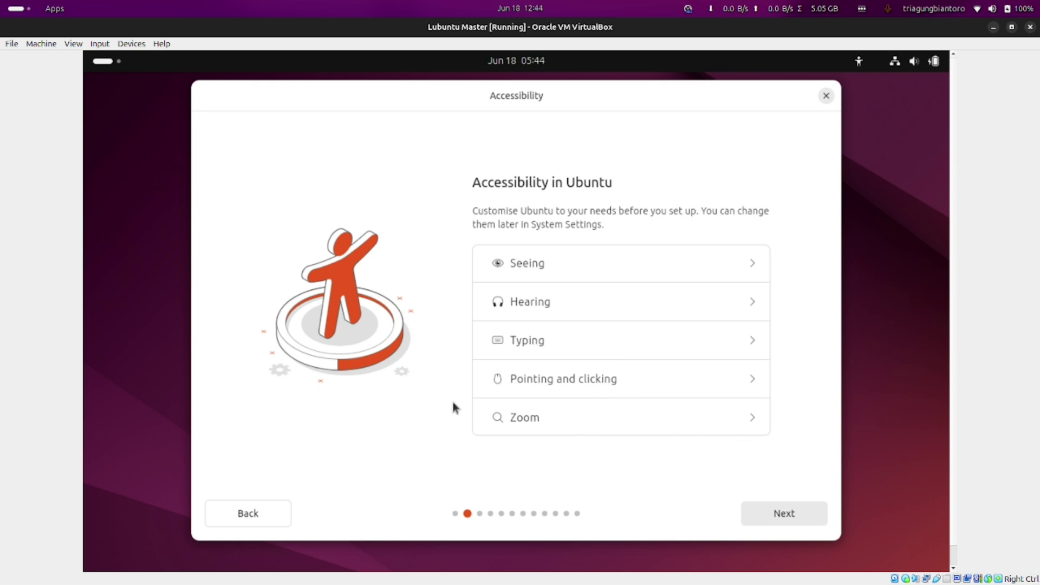
Advance to Keyboard layout and browse the list, keeping English (US)
click(783, 513)
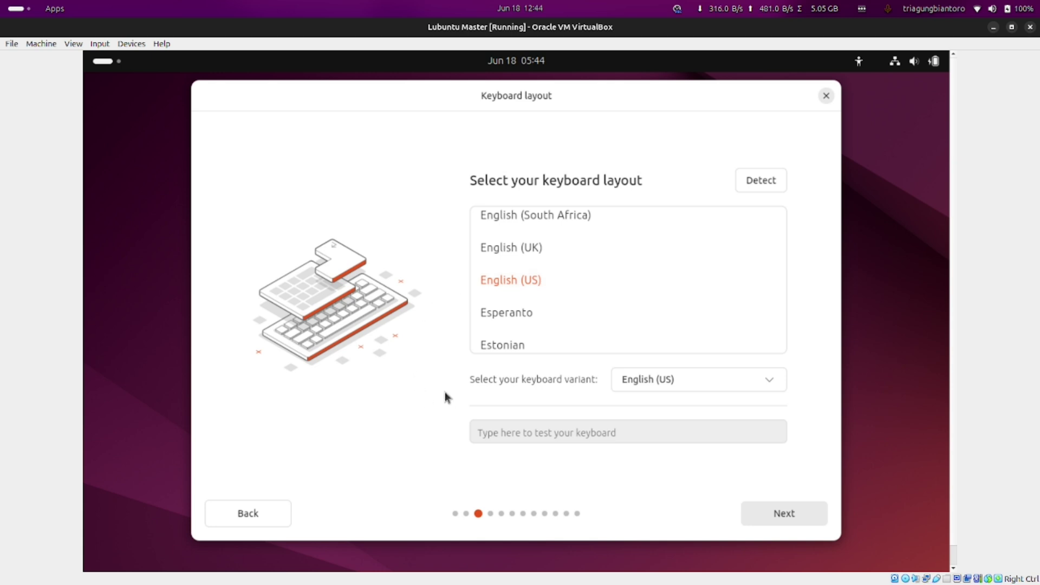
scroll(658, 301, up, 1)
scroll(658, 301, up, 4)
scroll(657, 301, down, 10)
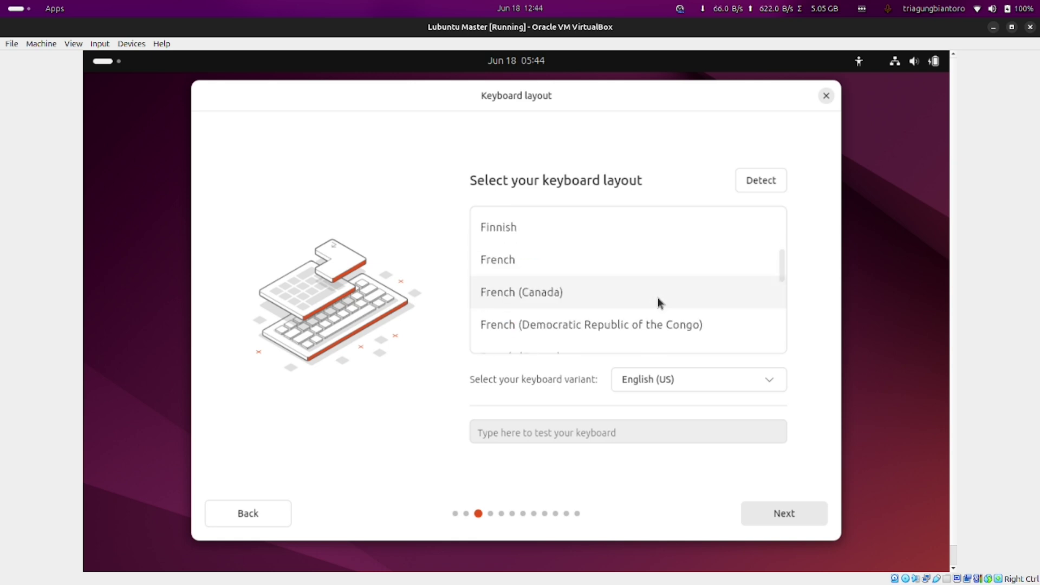
scroll(657, 297, up, 4)
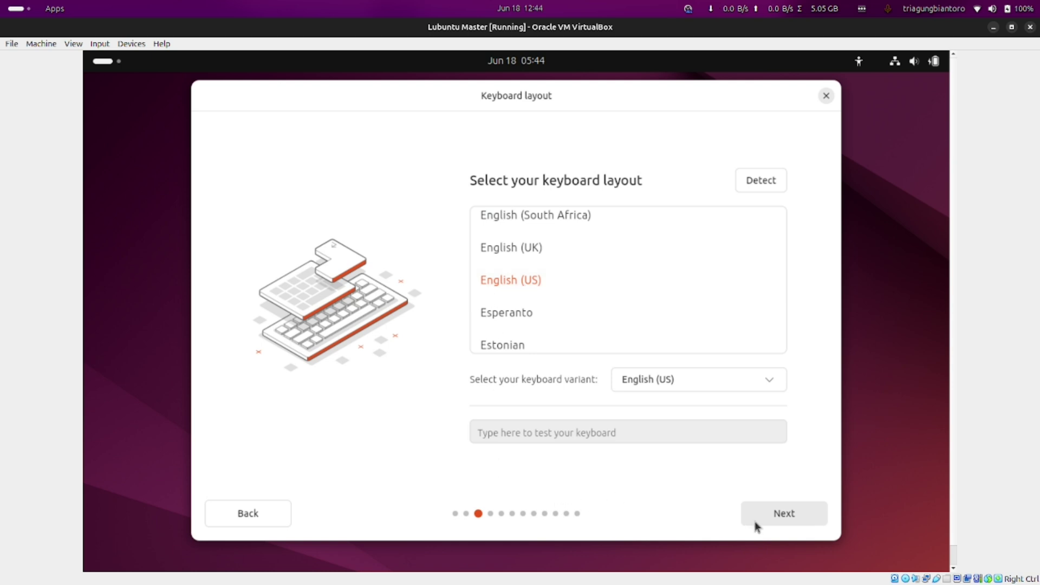
Accept the keyboard layout, keep the wired internet connection, and skip the installer update
click(767, 520)
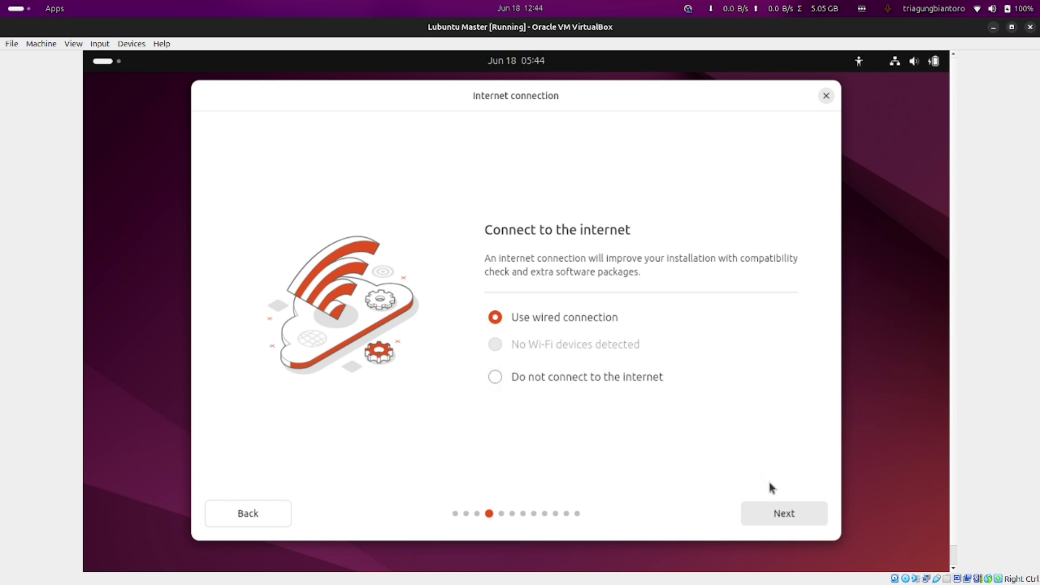
click(790, 513)
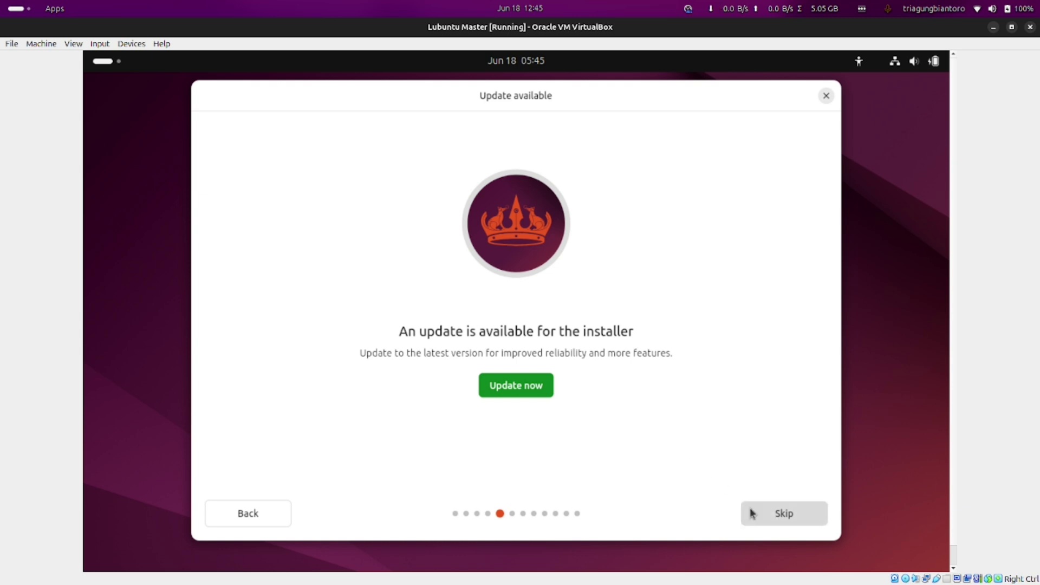
click(751, 513)
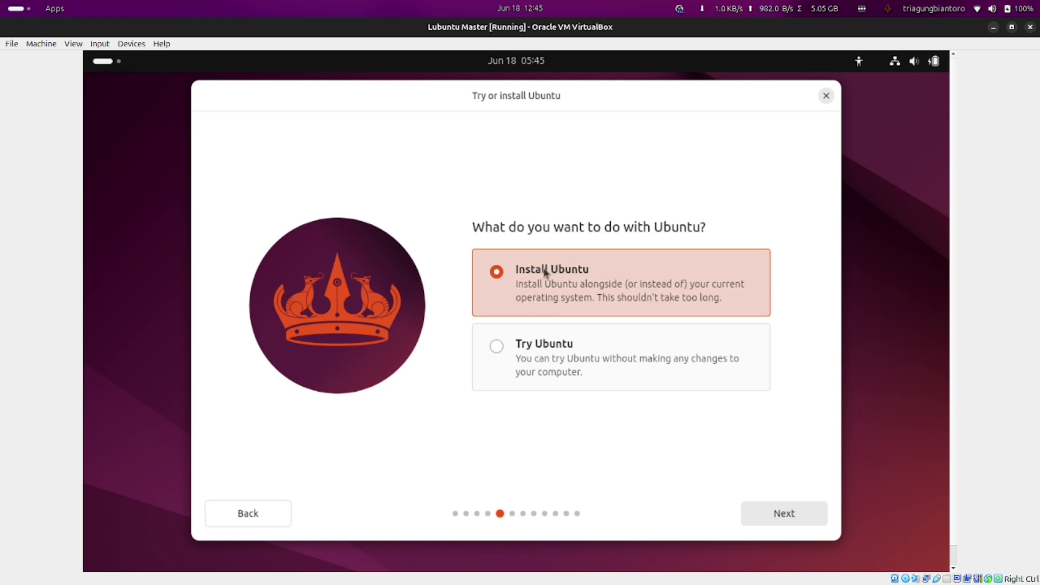
Continue with Install Ubuntu and Interactive installation, then settle on Default selection of apps
click(783, 521)
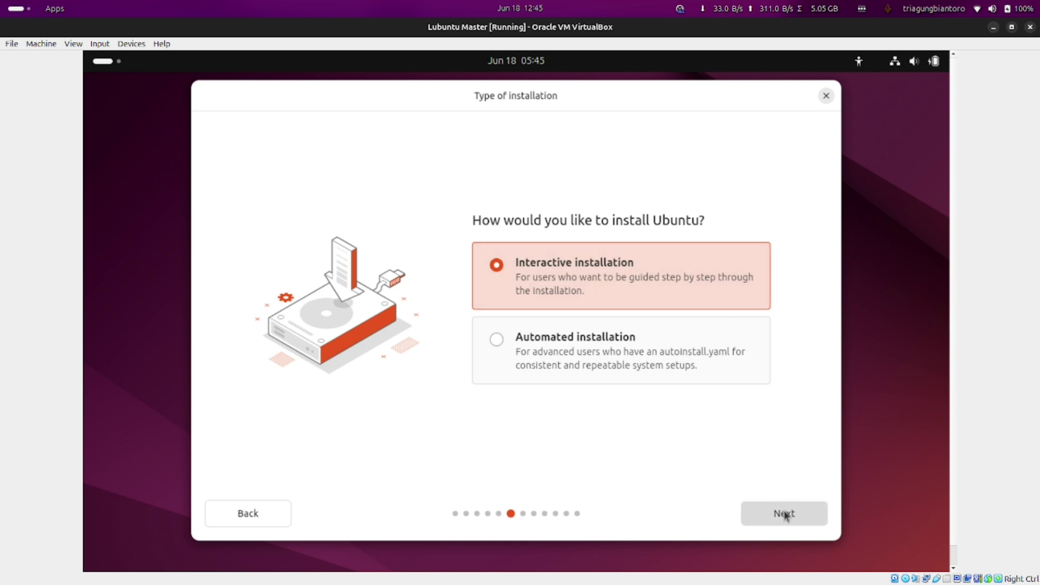
click(769, 506)
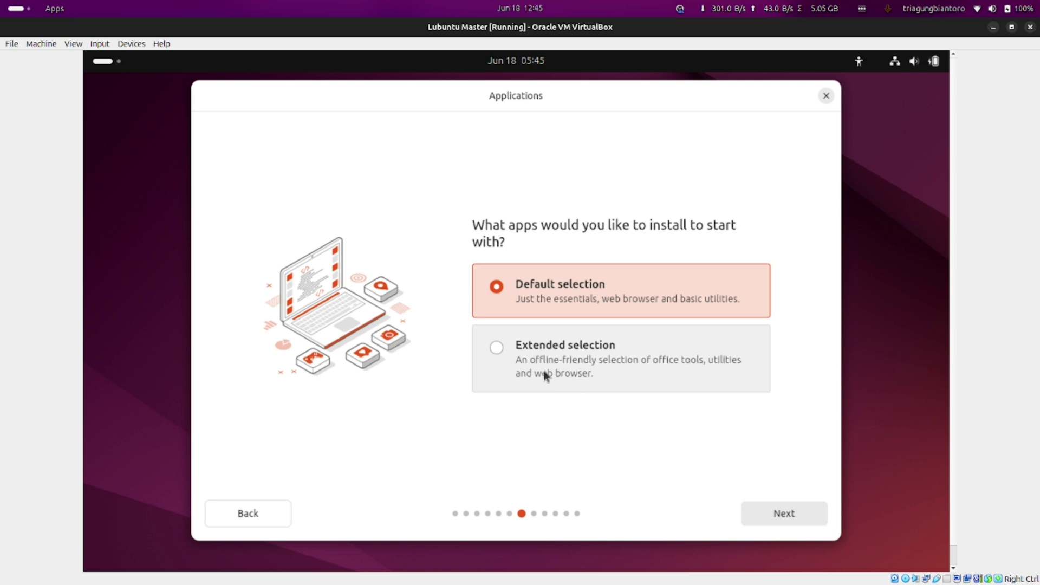
click(503, 343)
click(496, 286)
click(501, 350)
click(497, 290)
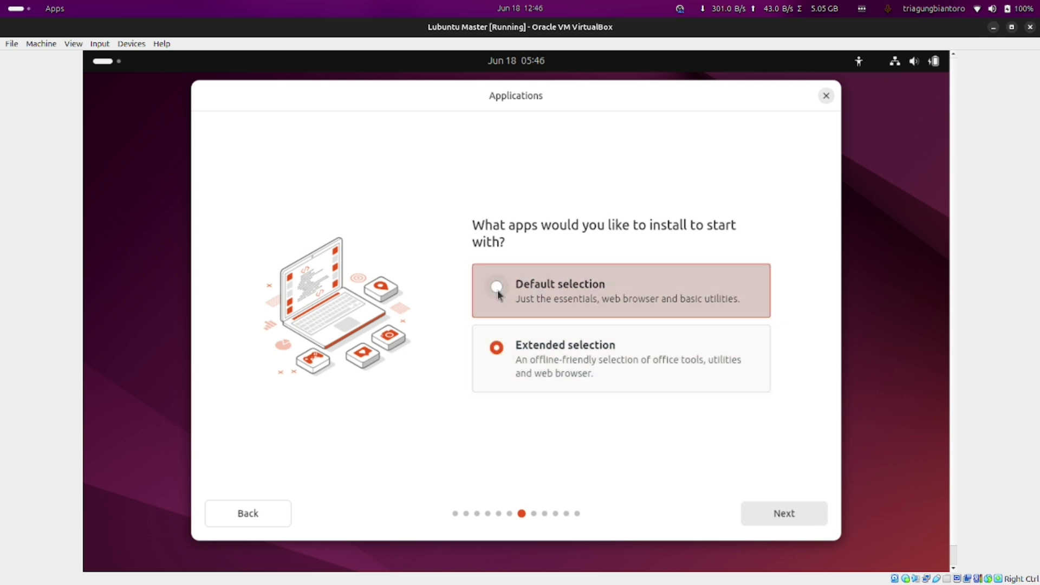
click(494, 348)
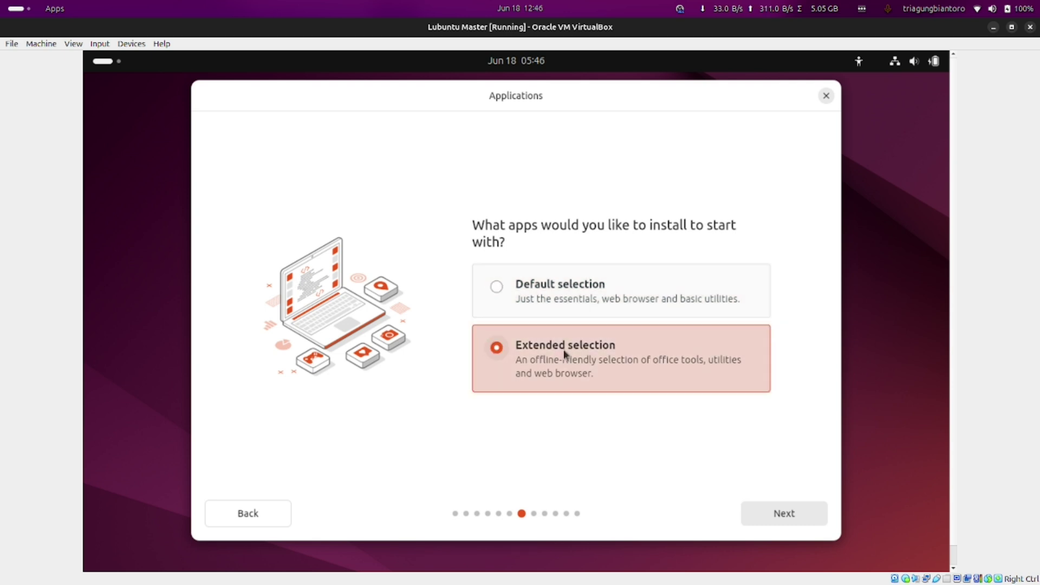
click(496, 286)
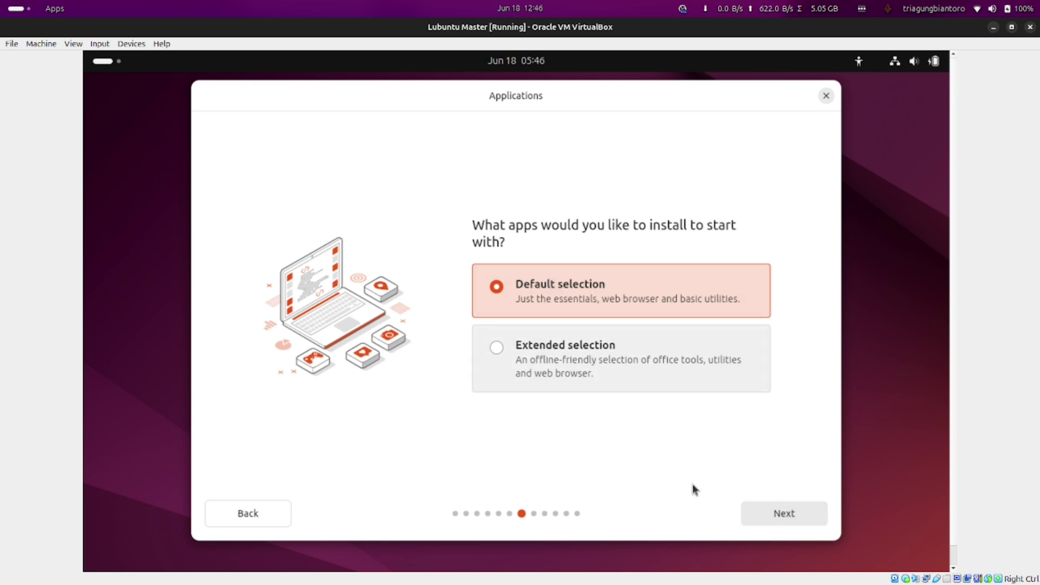
Leave both the third-party software and media-format options unticked, then continue to Disk setup
click(780, 517)
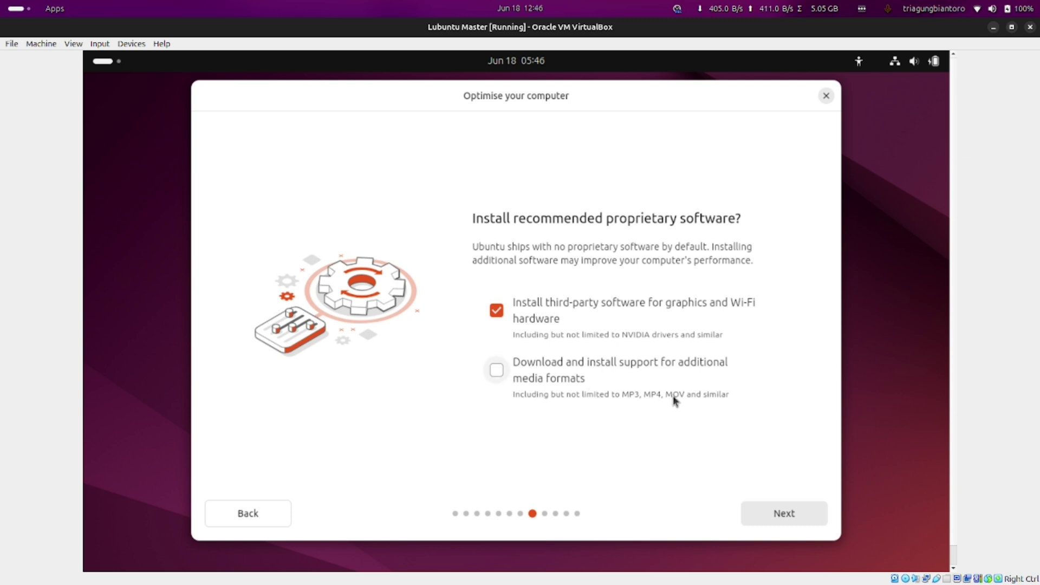
click(494, 372)
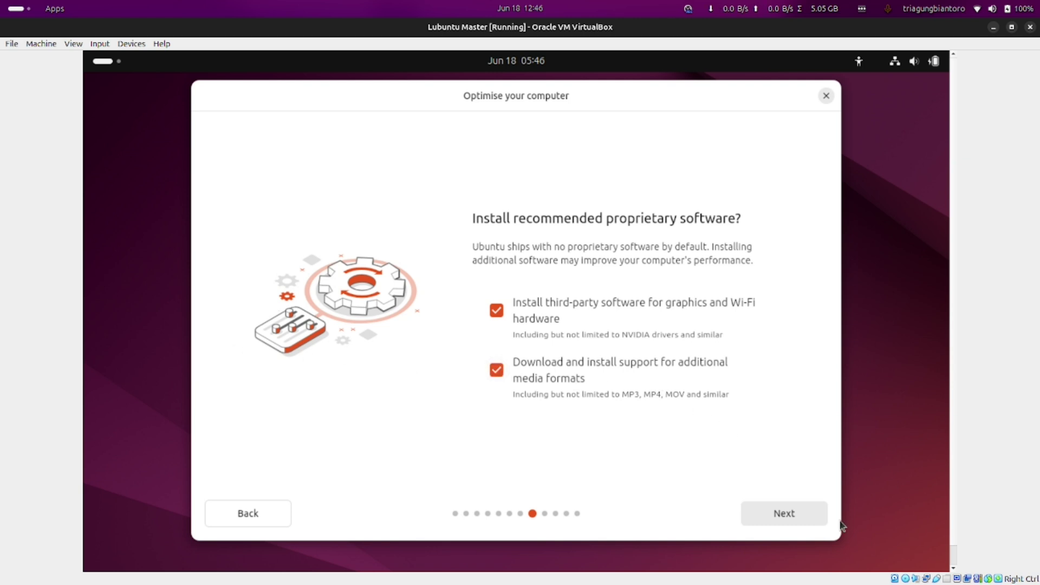
click(497, 317)
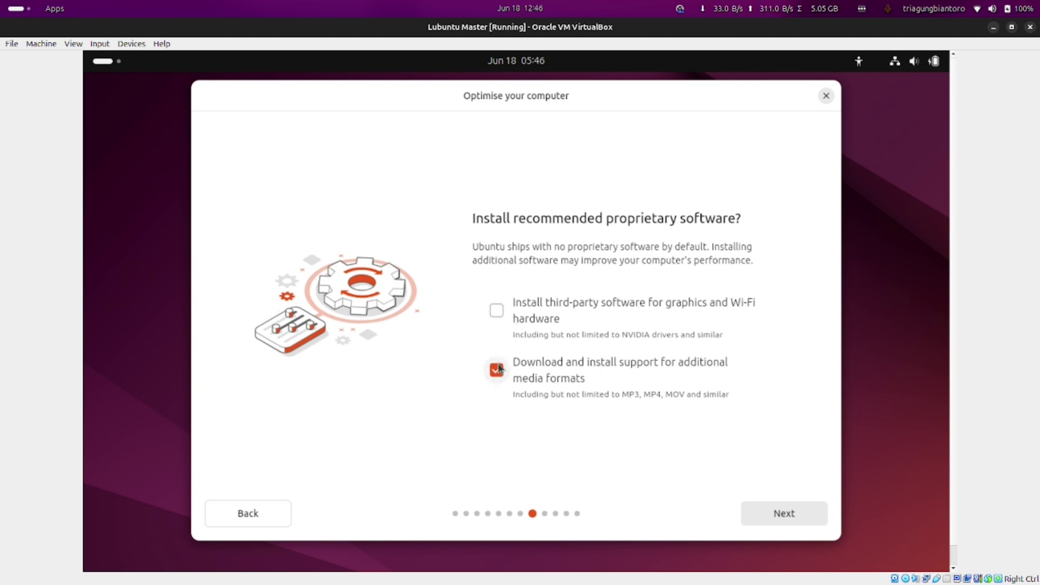
click(498, 369)
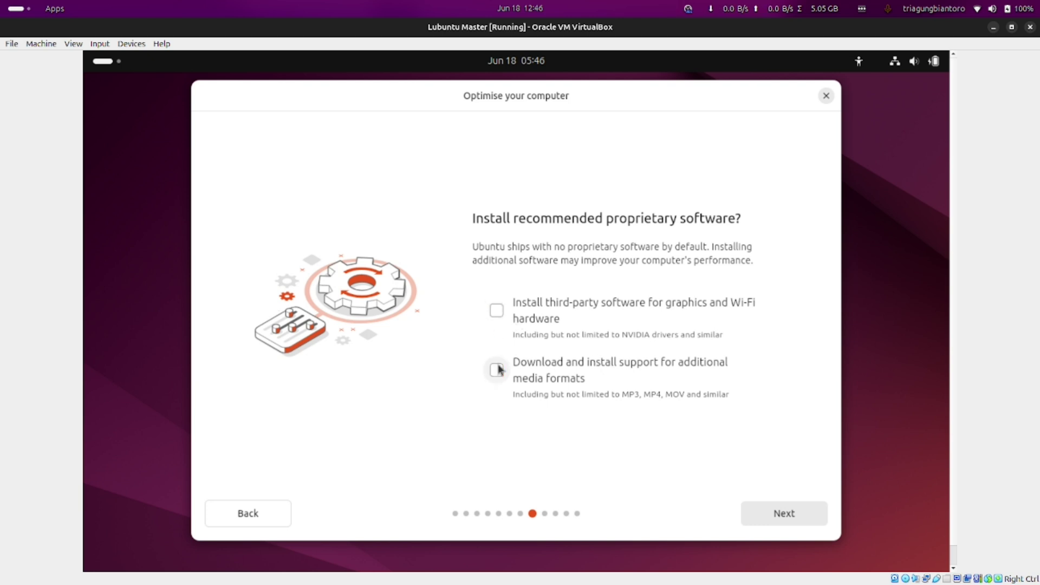
click(498, 371)
click(497, 315)
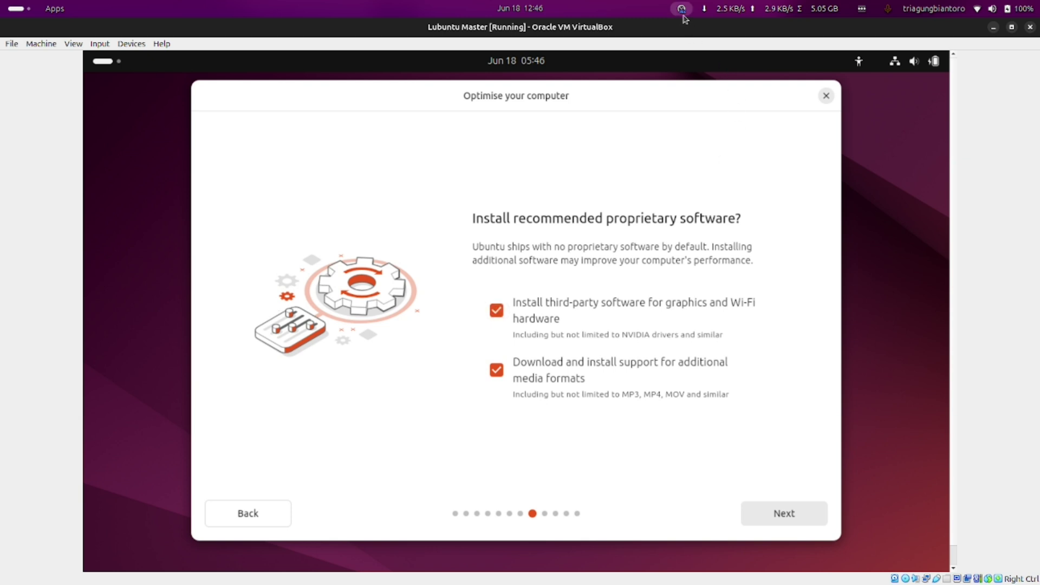
click(502, 312)
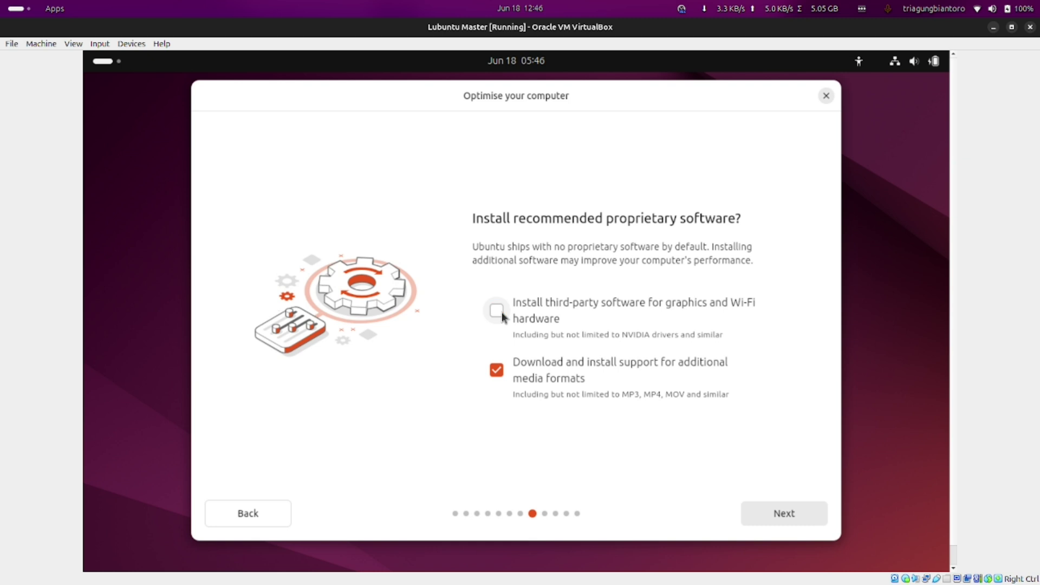
click(498, 372)
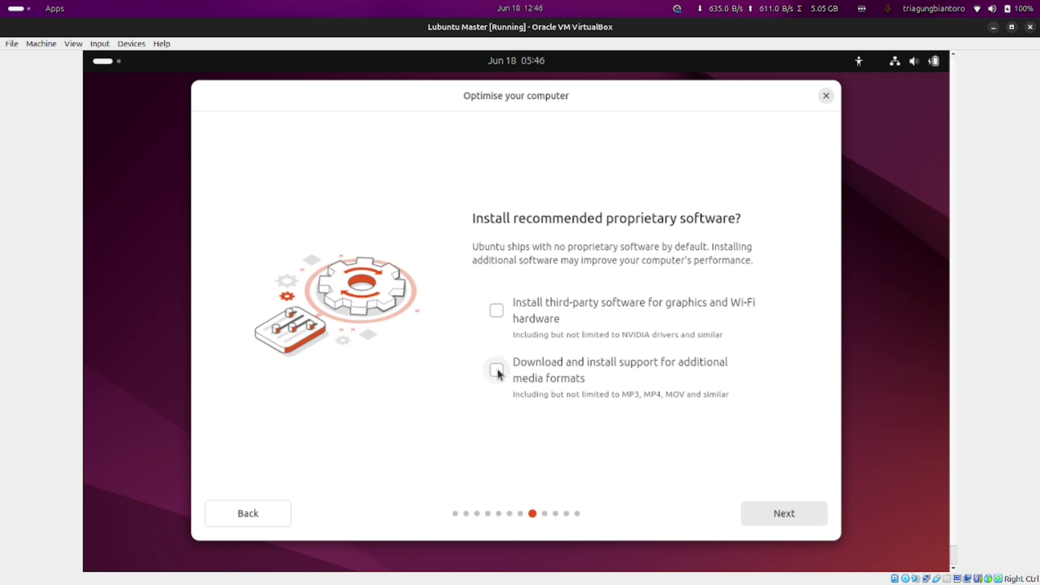
click(497, 312)
click(502, 376)
click(497, 311)
click(785, 512)
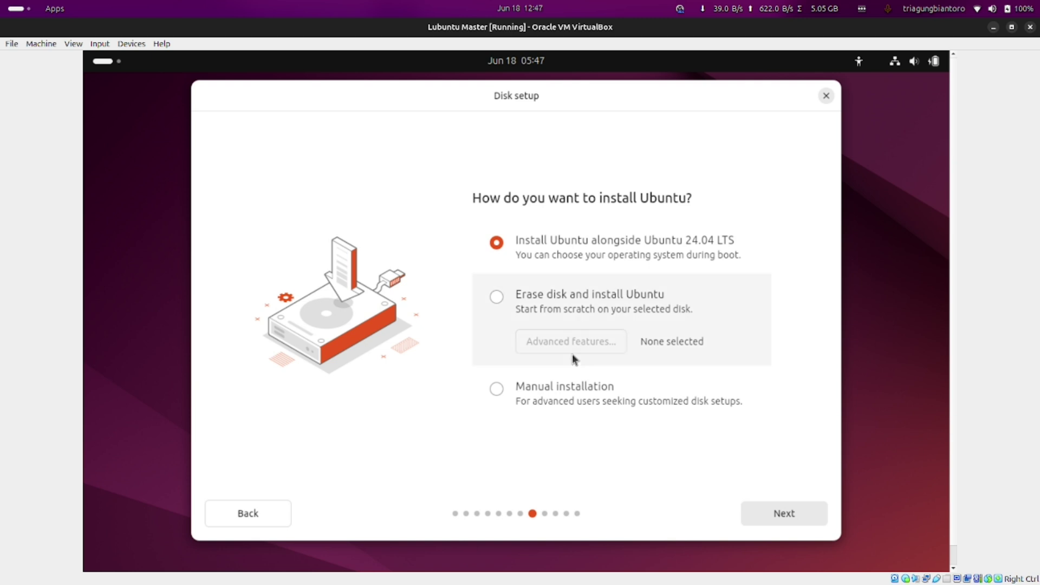
Choose Manual installation to reach the partition table showing sda1 and 33.08 GB free space
click(497, 390)
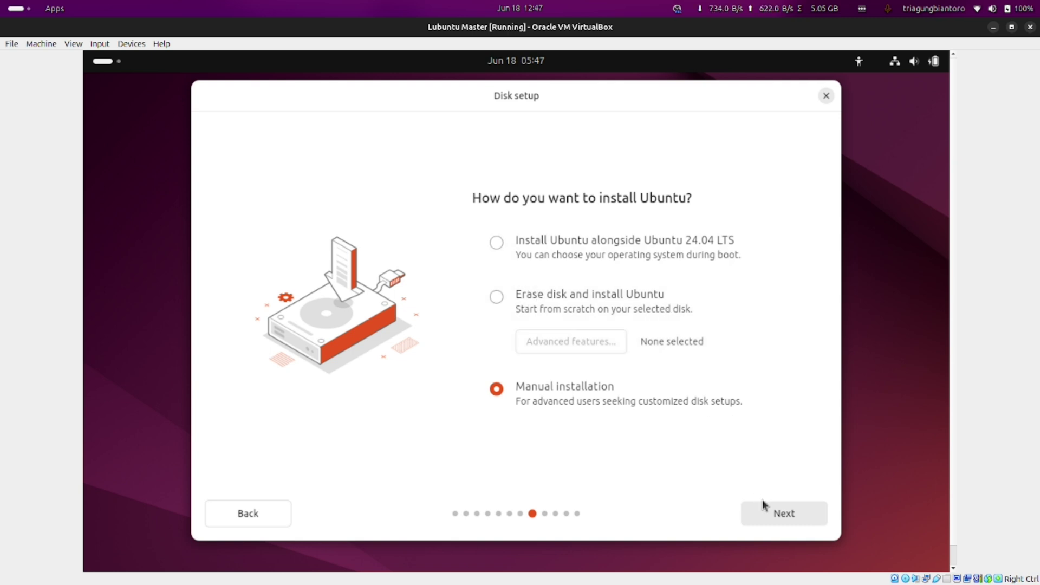
click(769, 515)
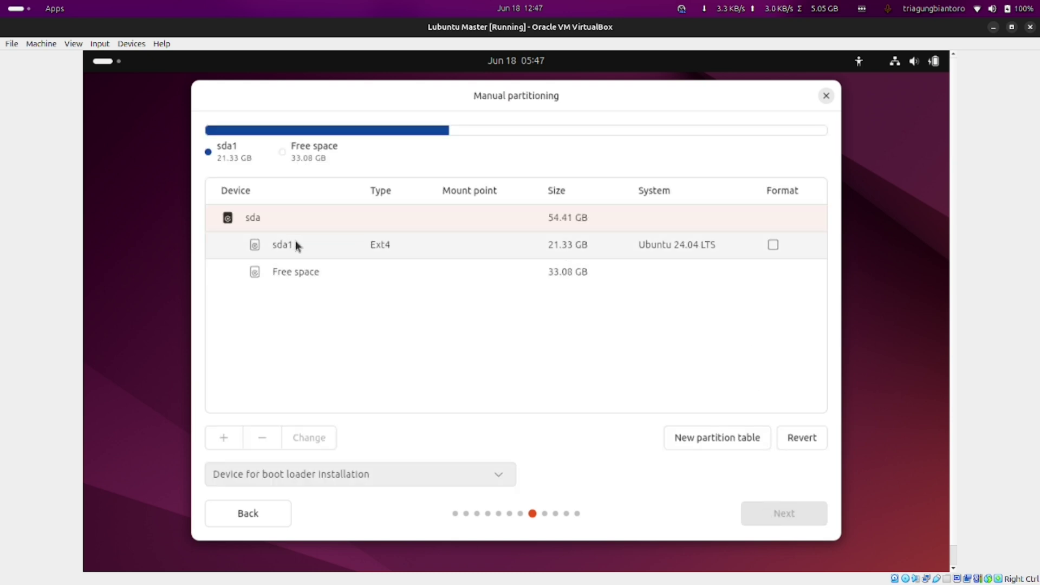
Select the 33.08 GB free space and start a new partition there, prefilled as 33079 MB Ext4
click(296, 242)
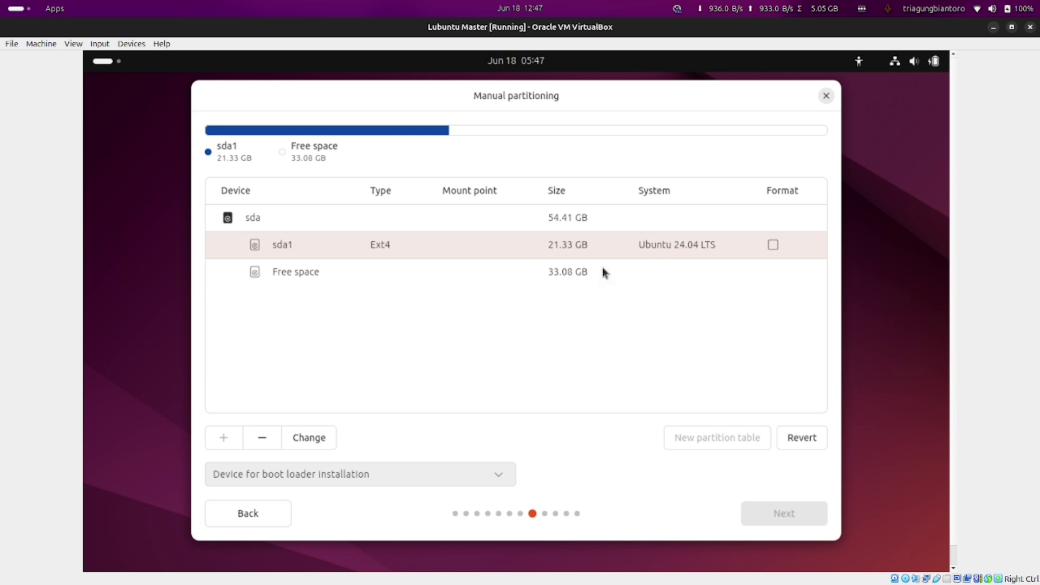
click(297, 271)
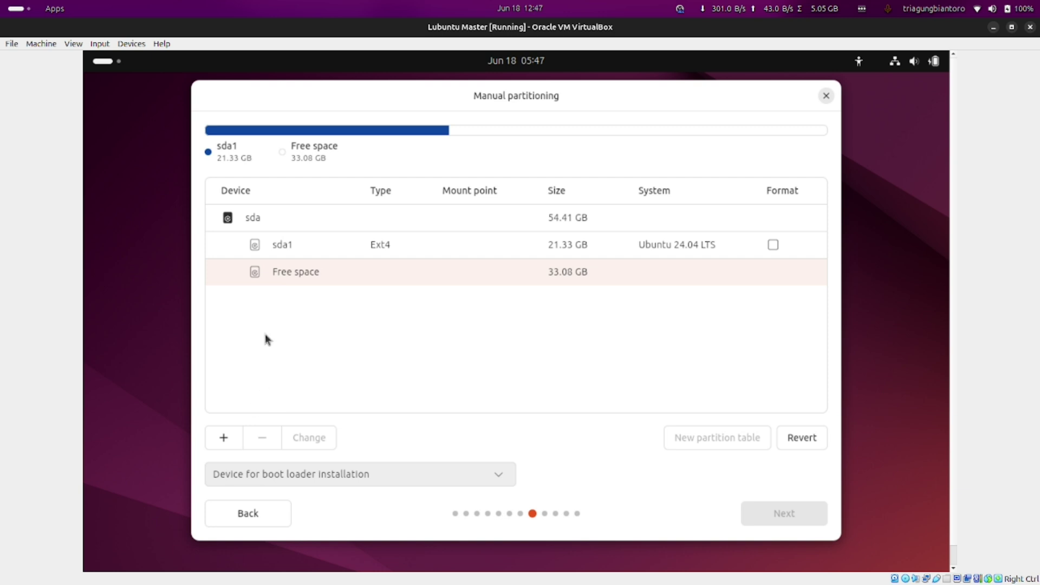
click(255, 252)
click(273, 268)
click(303, 249)
click(312, 271)
click(224, 436)
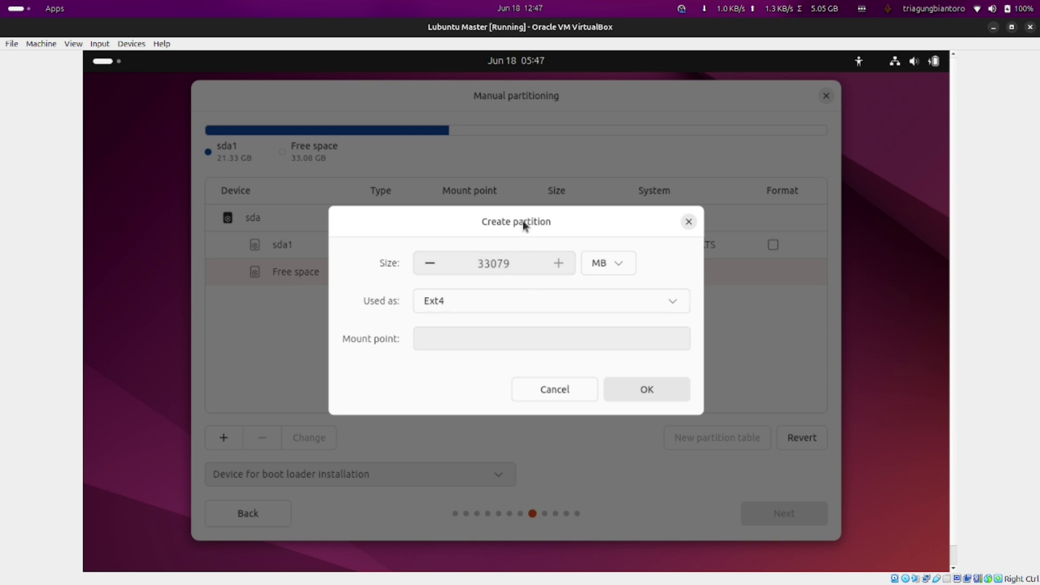
Change the new partition's size from 33079 MB to 29000 MB
drag(524, 224, 532, 243)
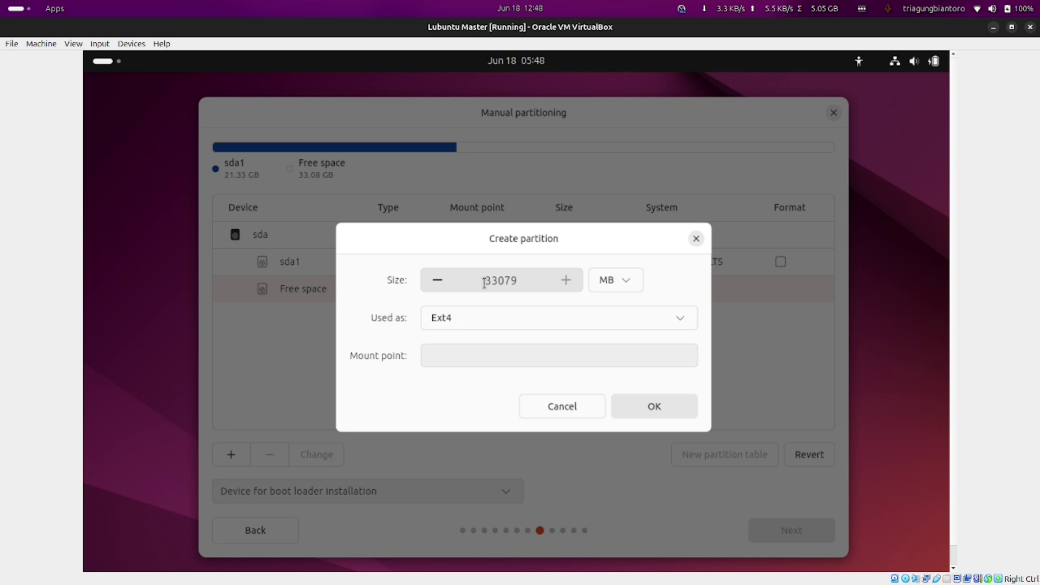
double_click(484, 283)
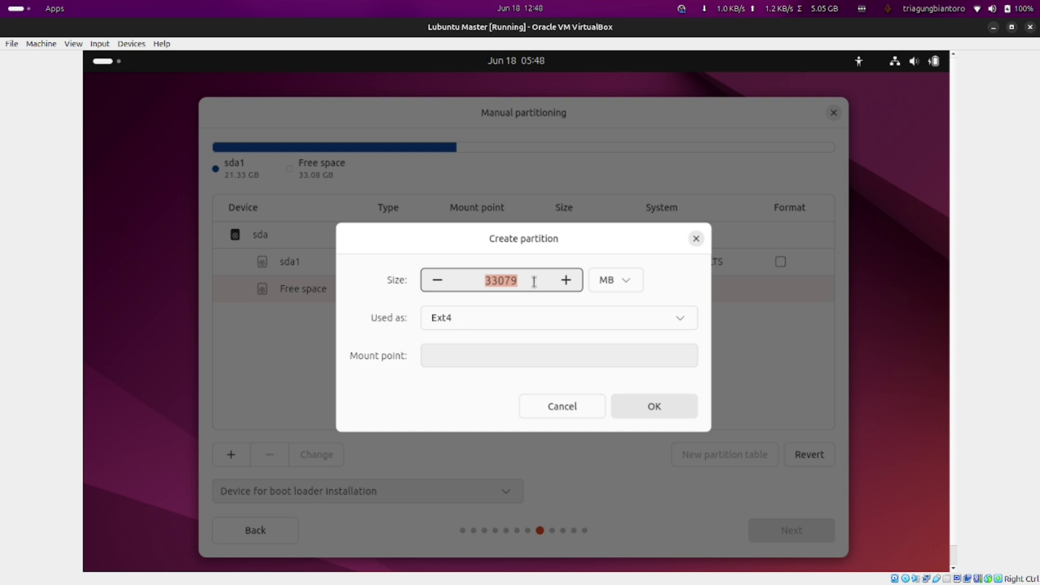
text(29000)
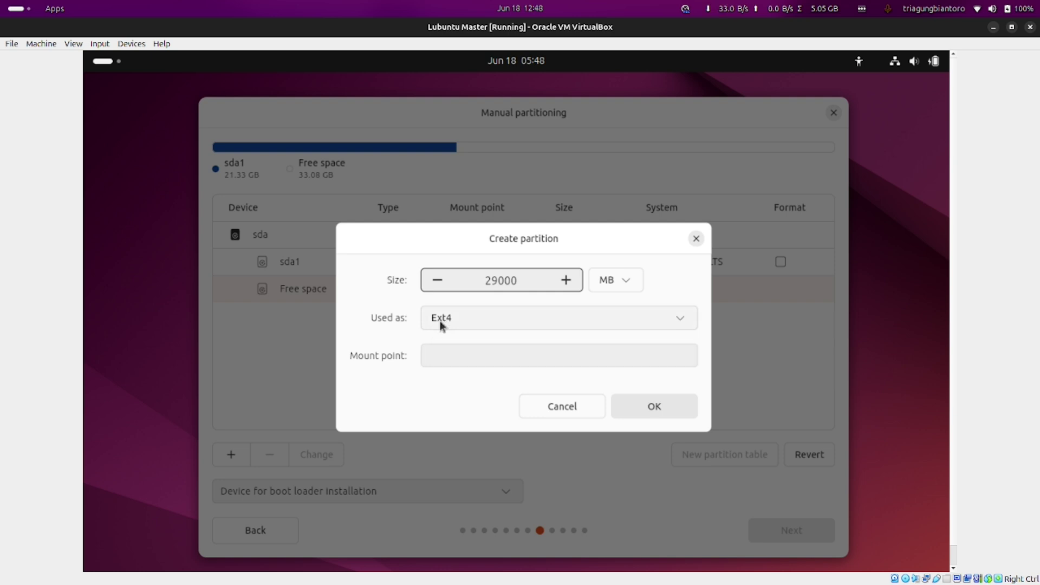
click(479, 317)
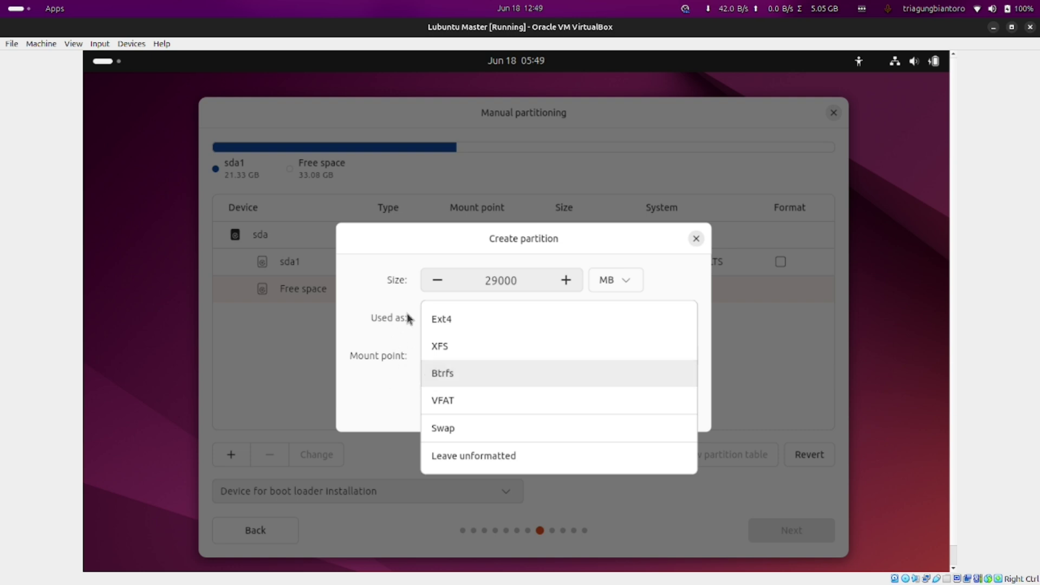
Create the 29 GB Ext4 partition mounted at /, leaving 4.08 GB free
click(378, 334)
click(446, 345)
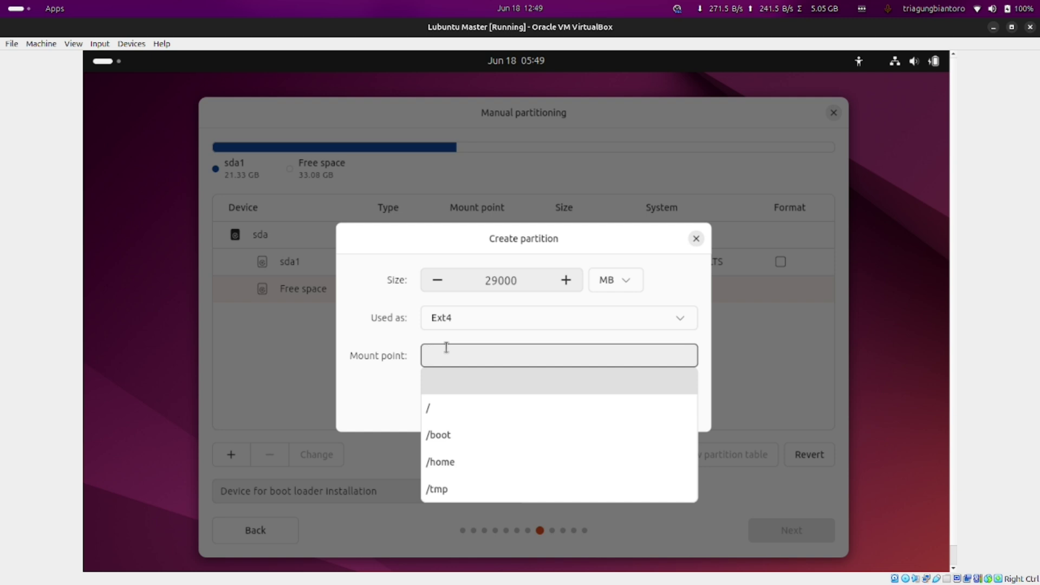
click(440, 411)
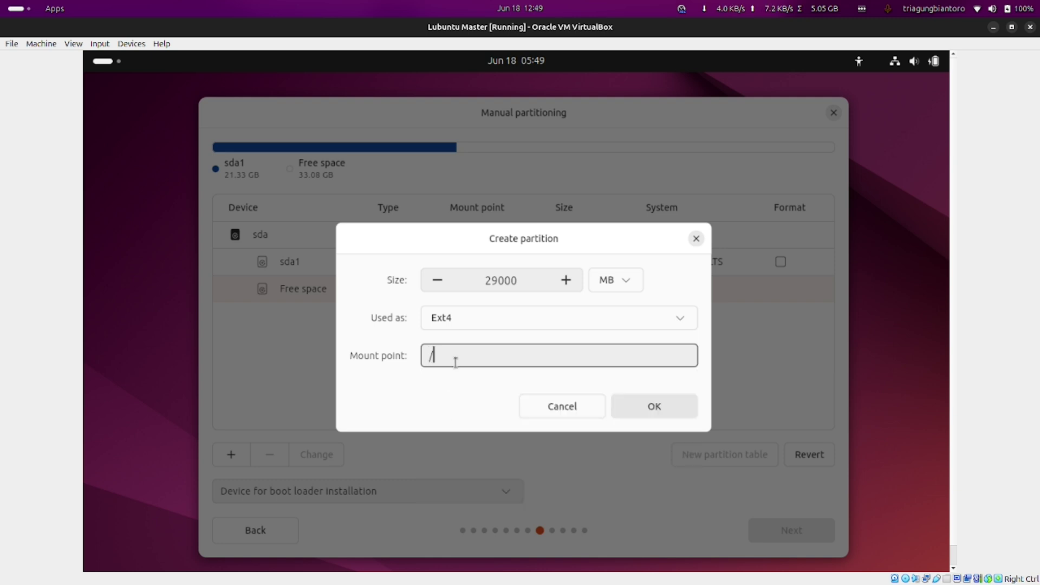
key(BackSpace)
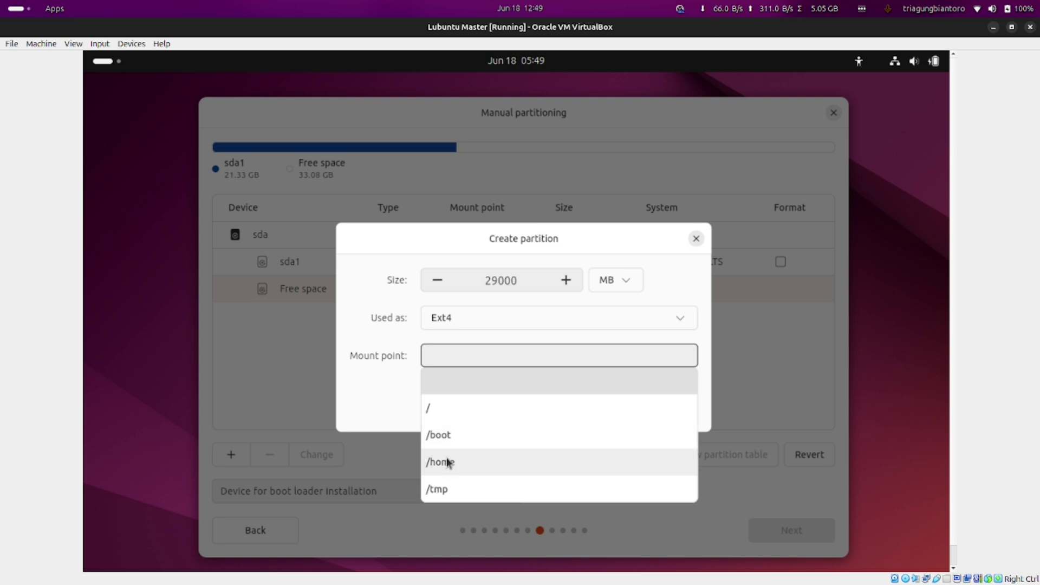
click(454, 407)
click(673, 415)
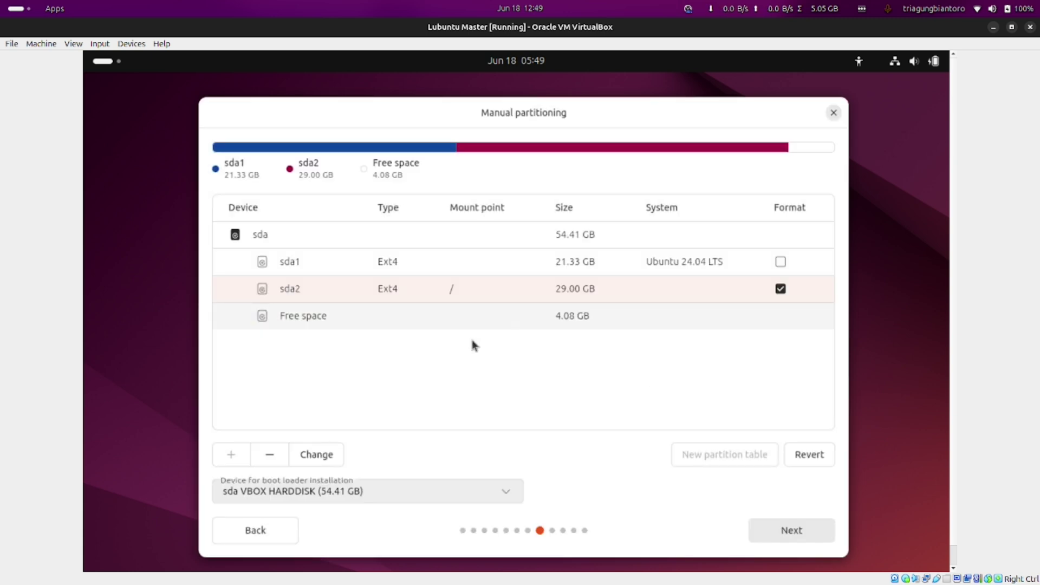
Turn the remaining 4.08 GB free space into swap partition sda3 and continue to account creation
click(302, 321)
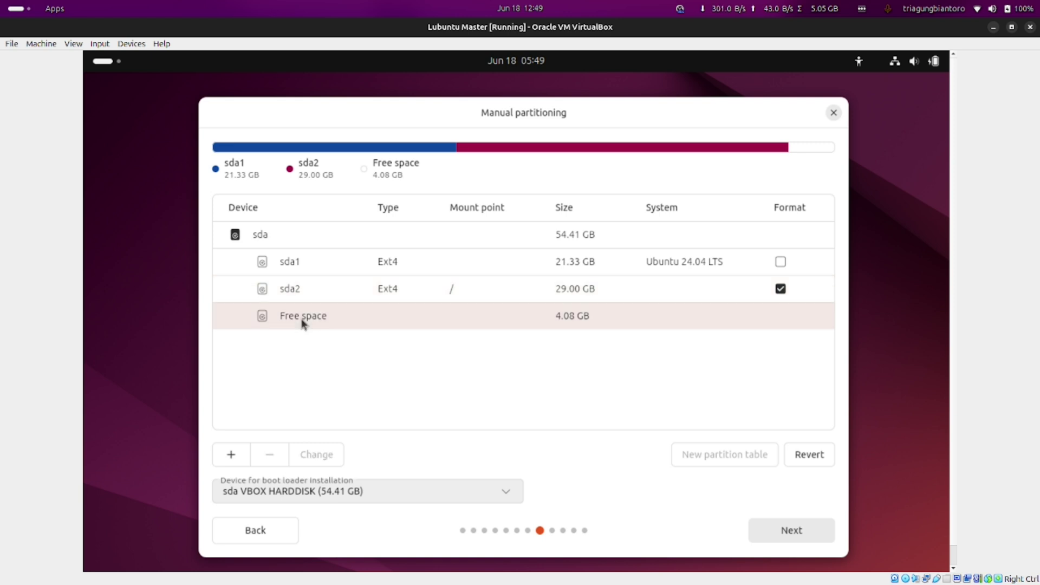
click(230, 455)
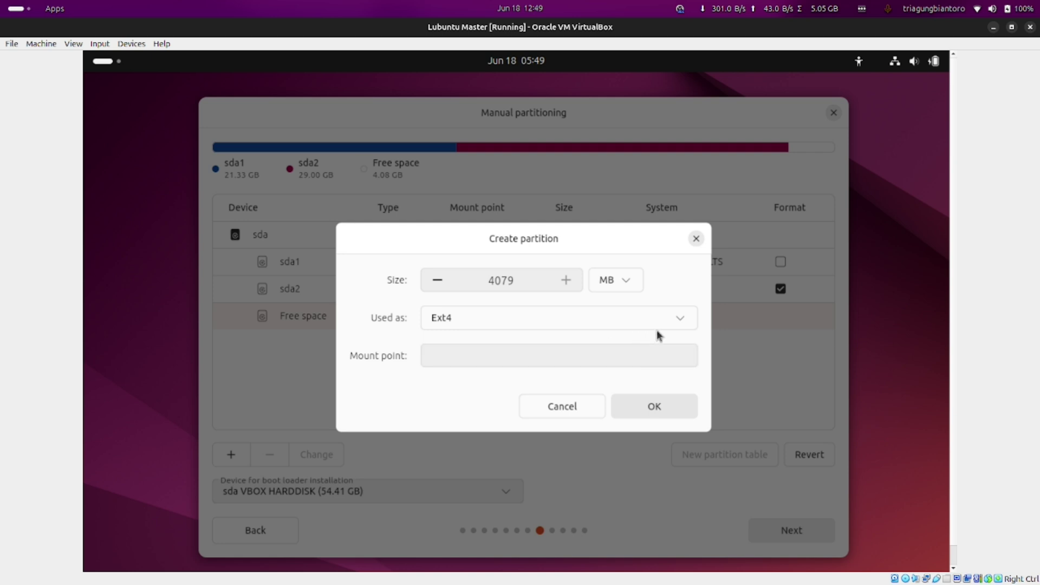
click(681, 324)
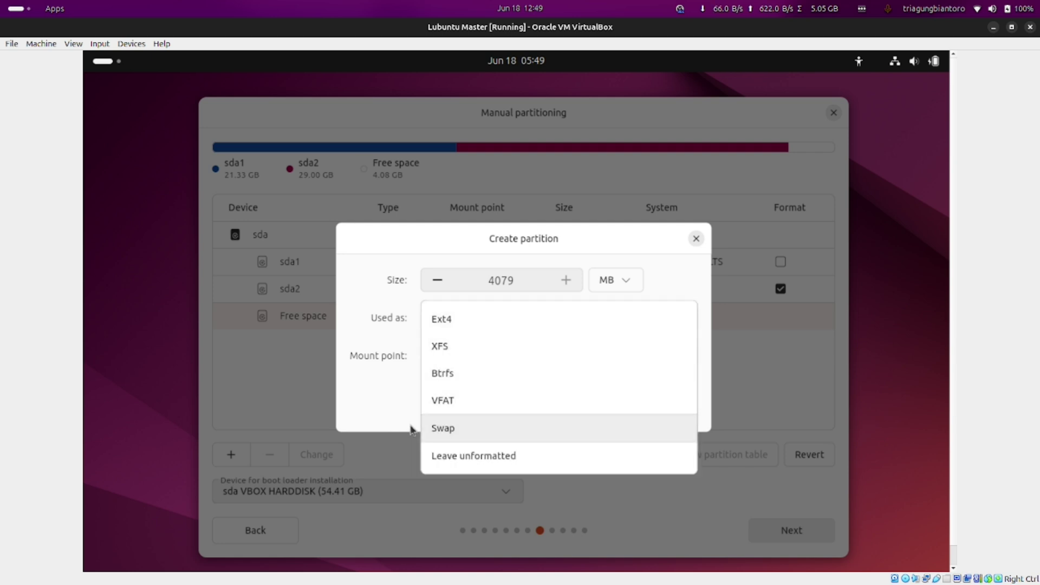
click(437, 428)
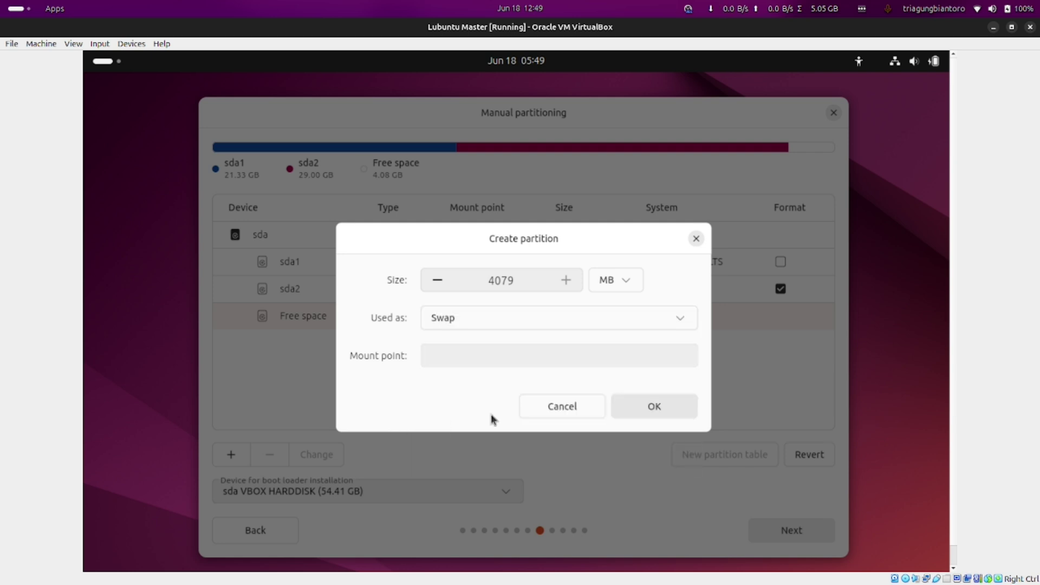
click(642, 409)
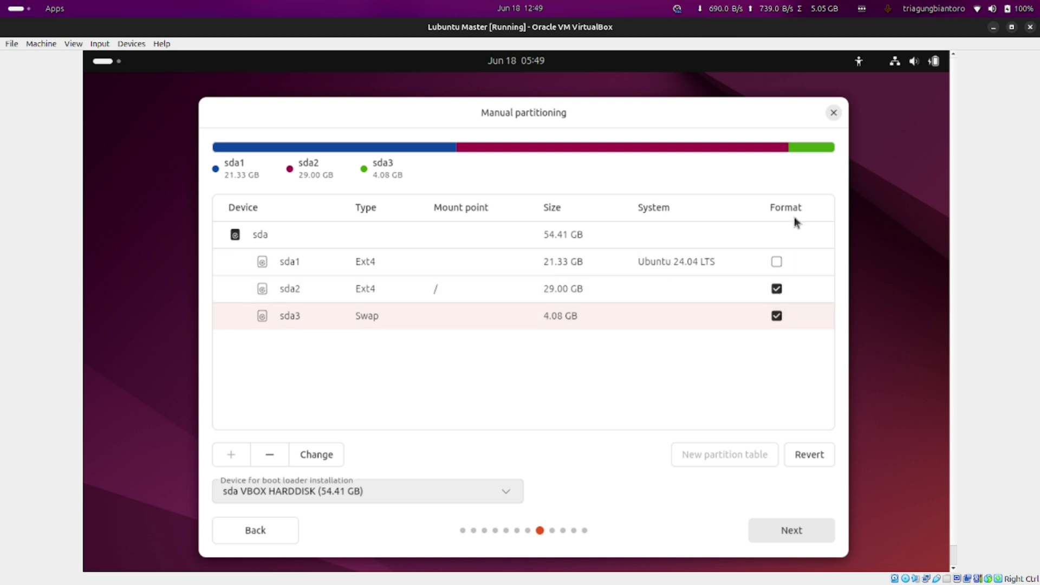
click(432, 294)
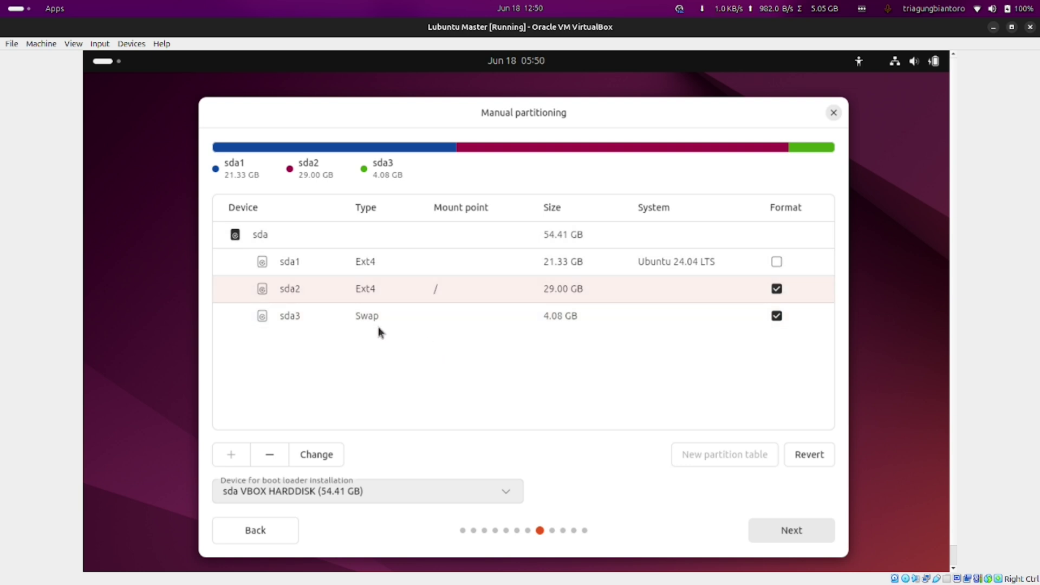
click(773, 533)
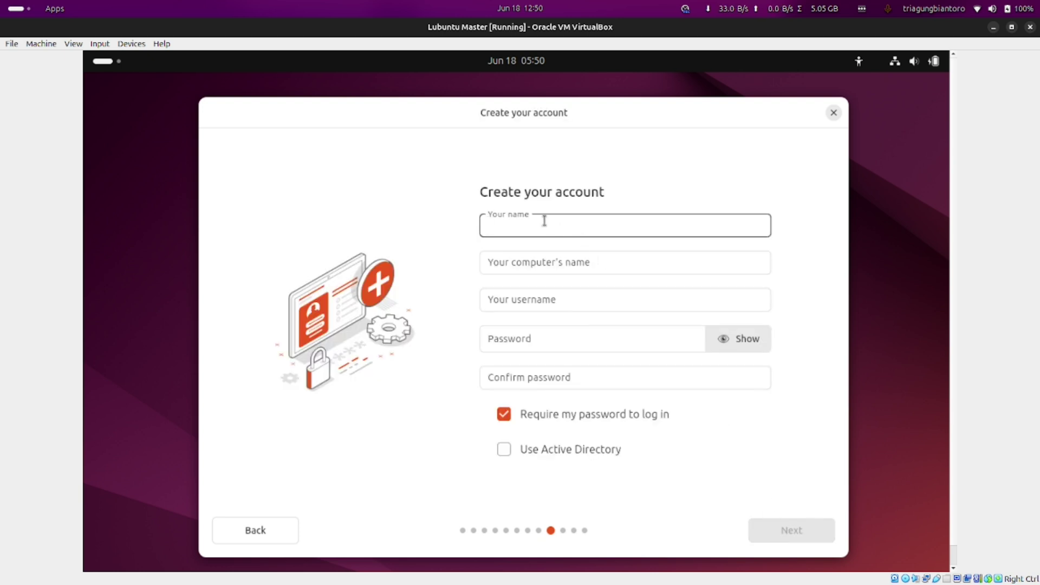
Enter your name and the account password with its confirmation, then continue to timezone selection
text(triagungbiantoro)
click(640, 337)
key(Tab)
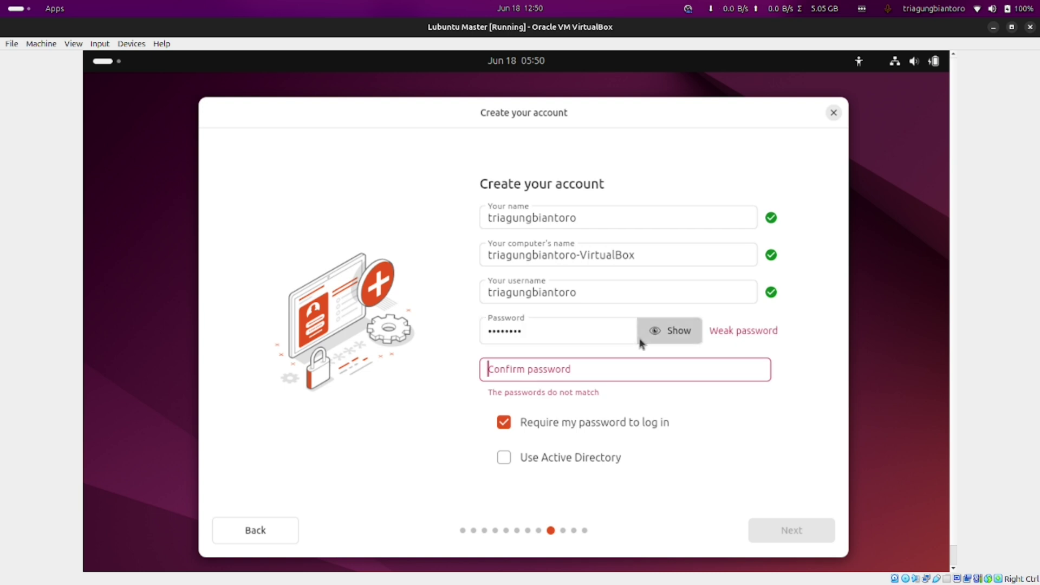
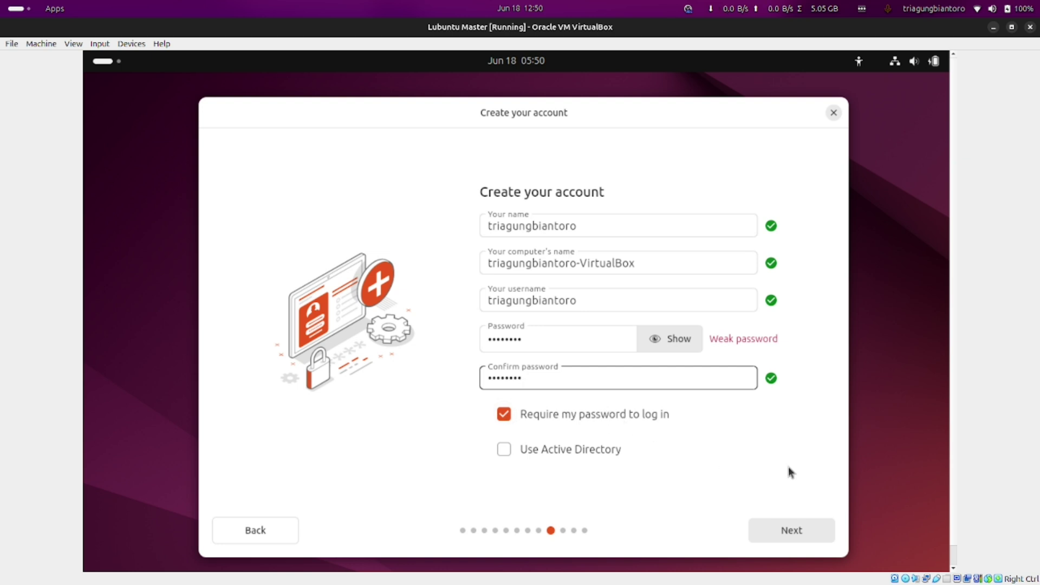
click(796, 530)
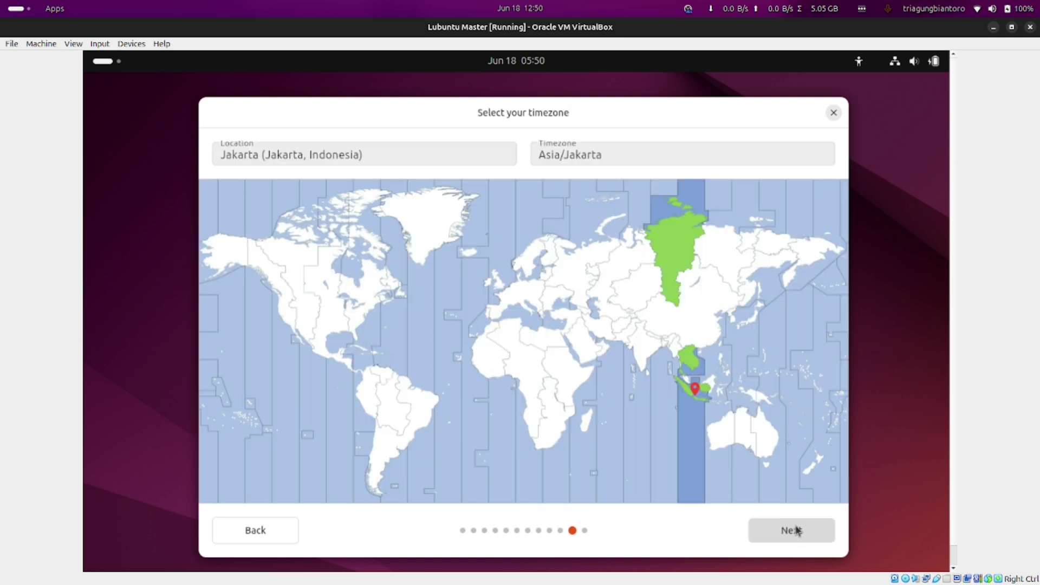
Pick Jakarta on the timezone map, briefly try Ambon, return to Jakarta and continue
click(696, 399)
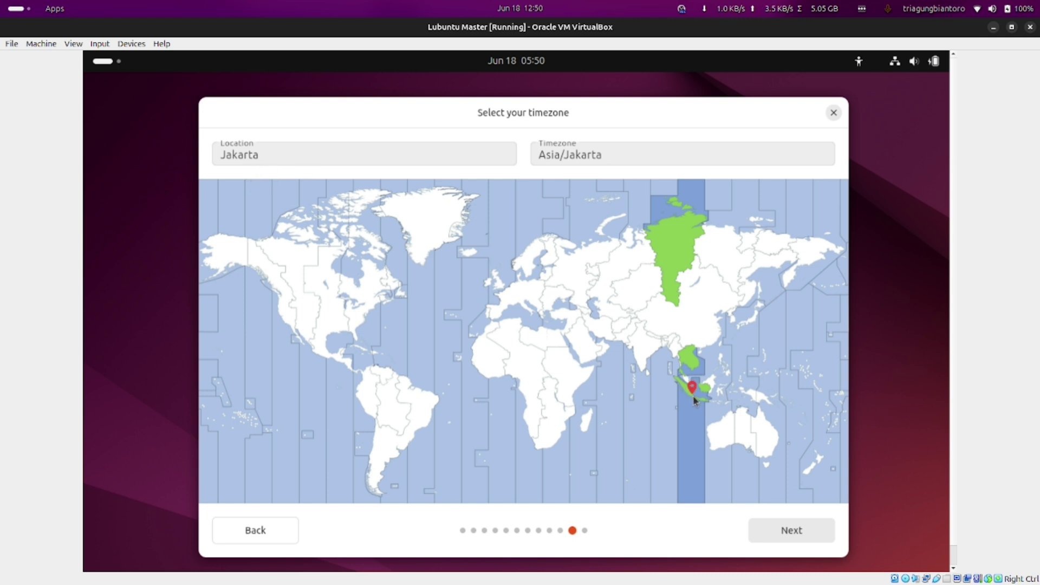
click(750, 401)
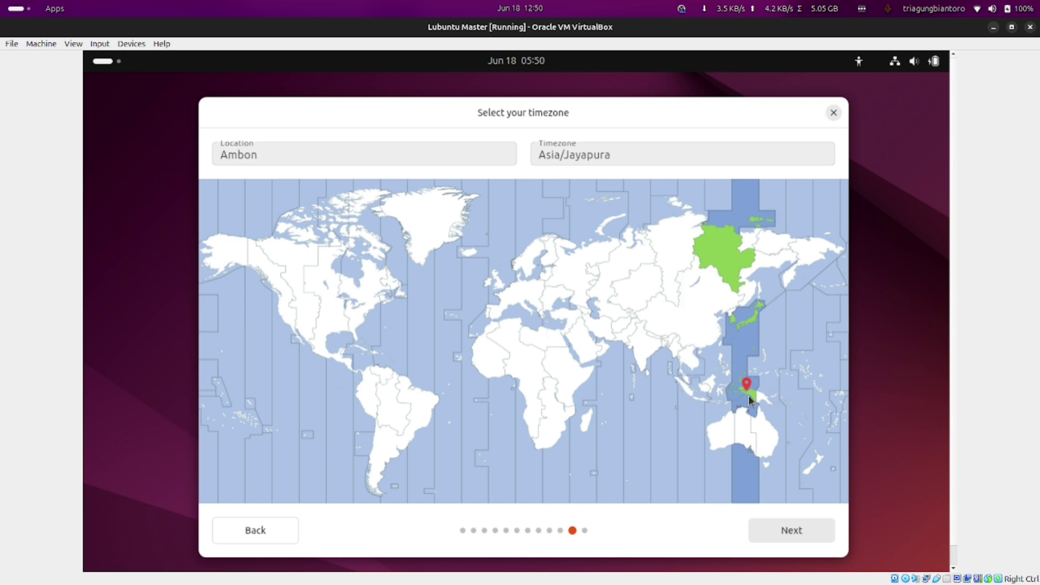
click(697, 401)
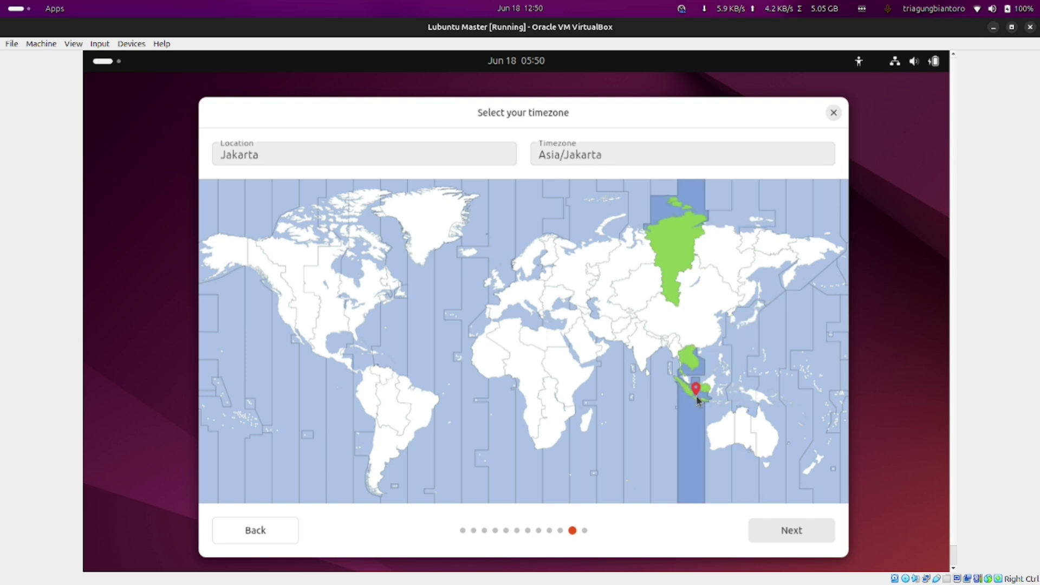
click(789, 532)
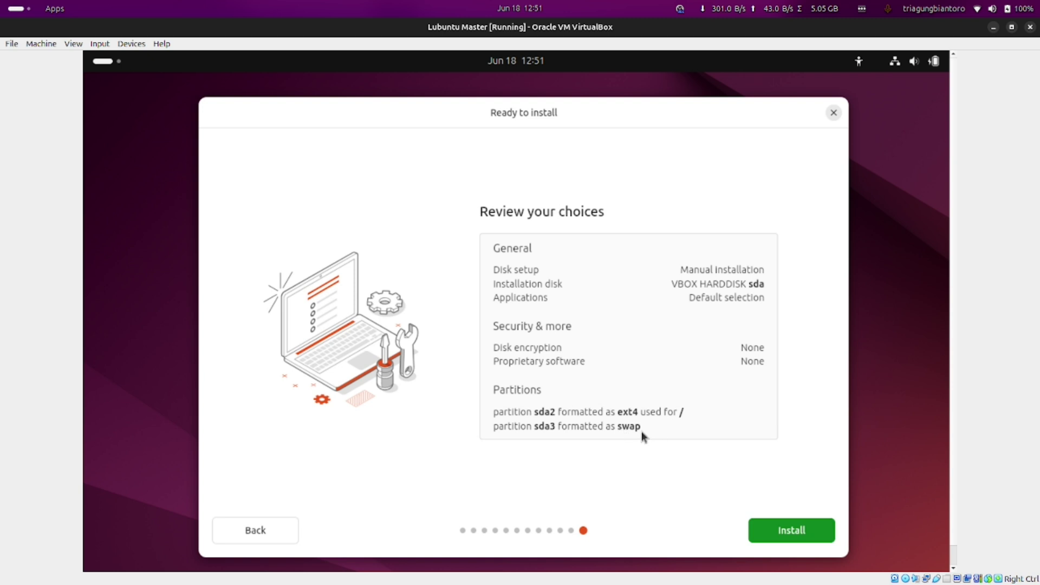
Start the installation, move the installer window higher, and toggle the installation log on and off
click(768, 535)
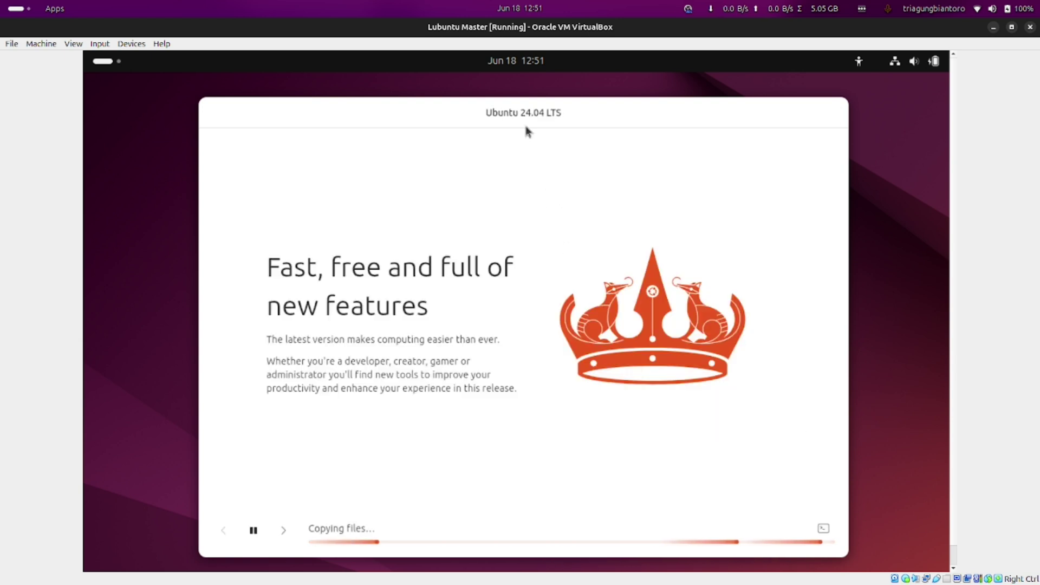
drag(496, 116, 492, 83)
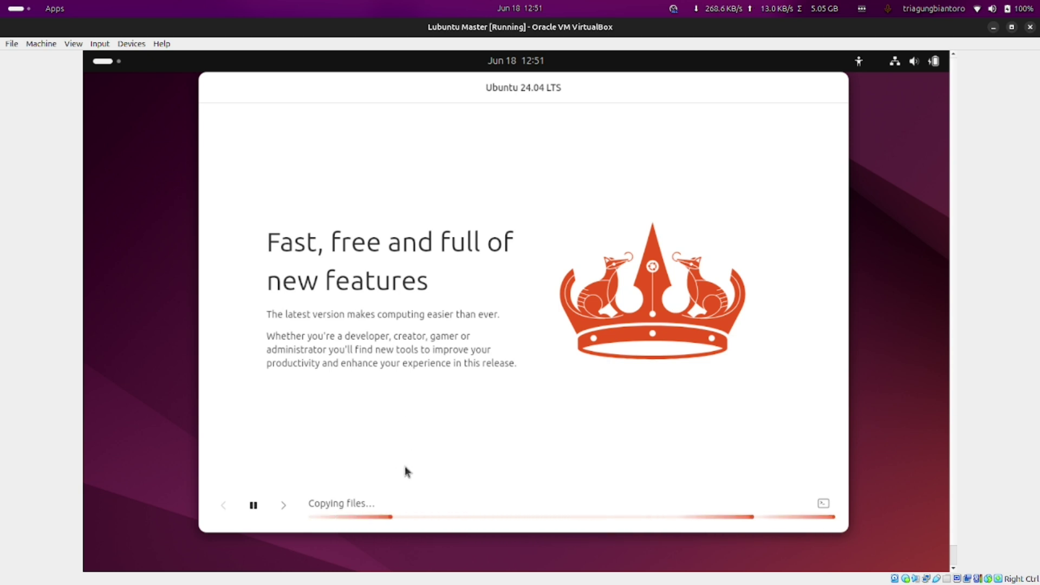
click(822, 506)
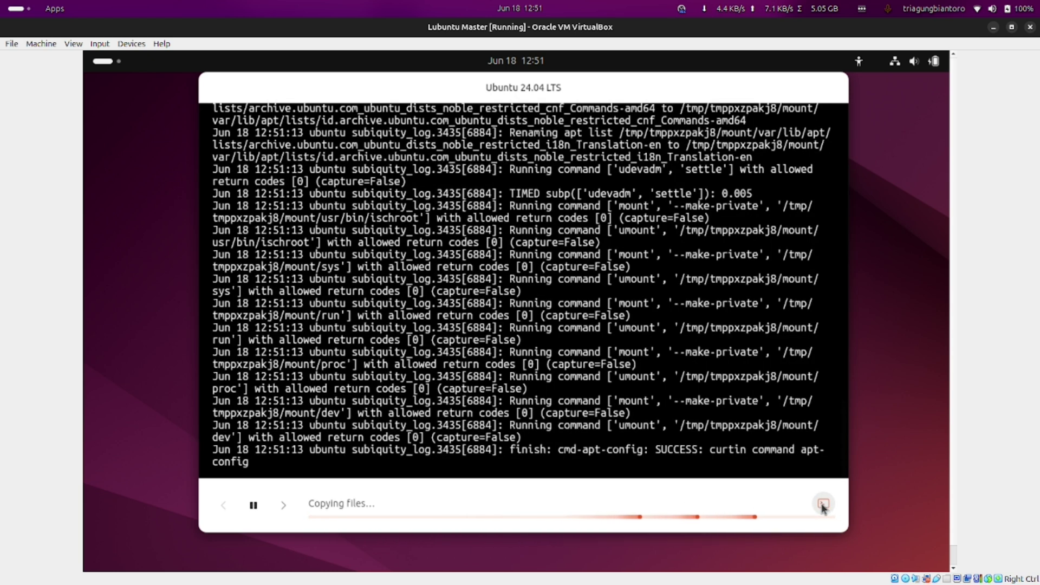
click(822, 505)
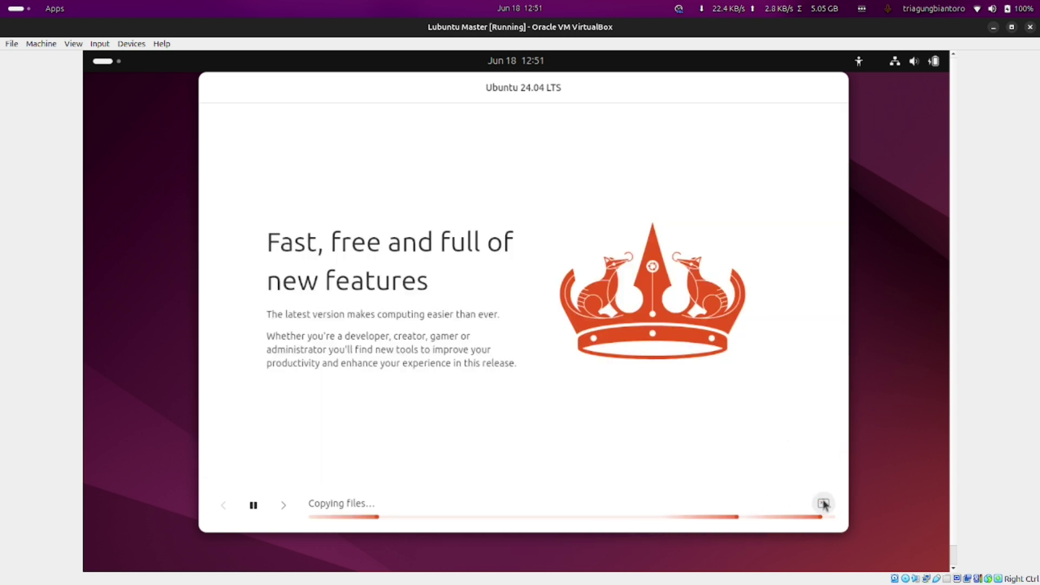
click(823, 505)
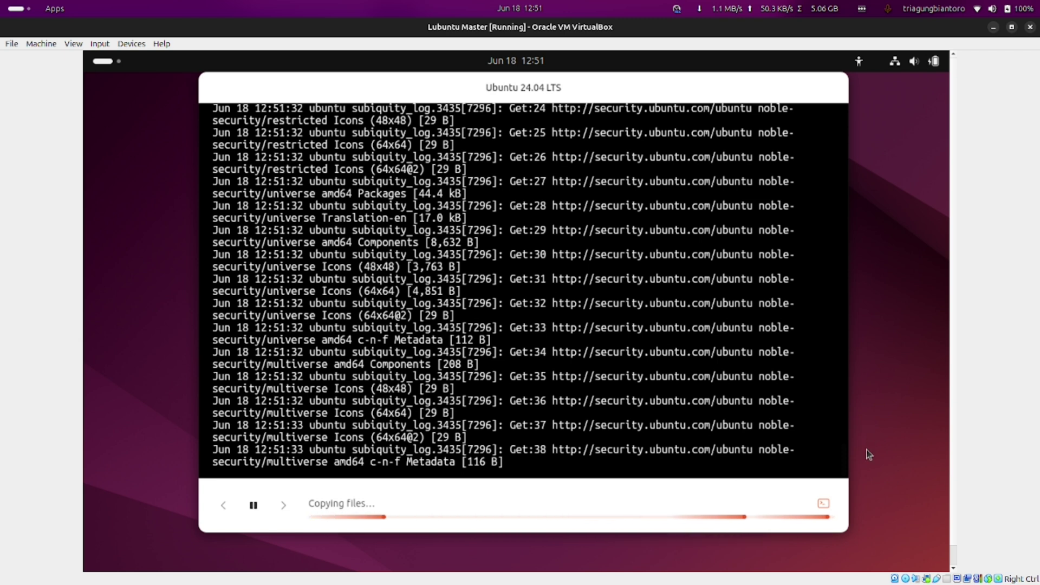
click(823, 502)
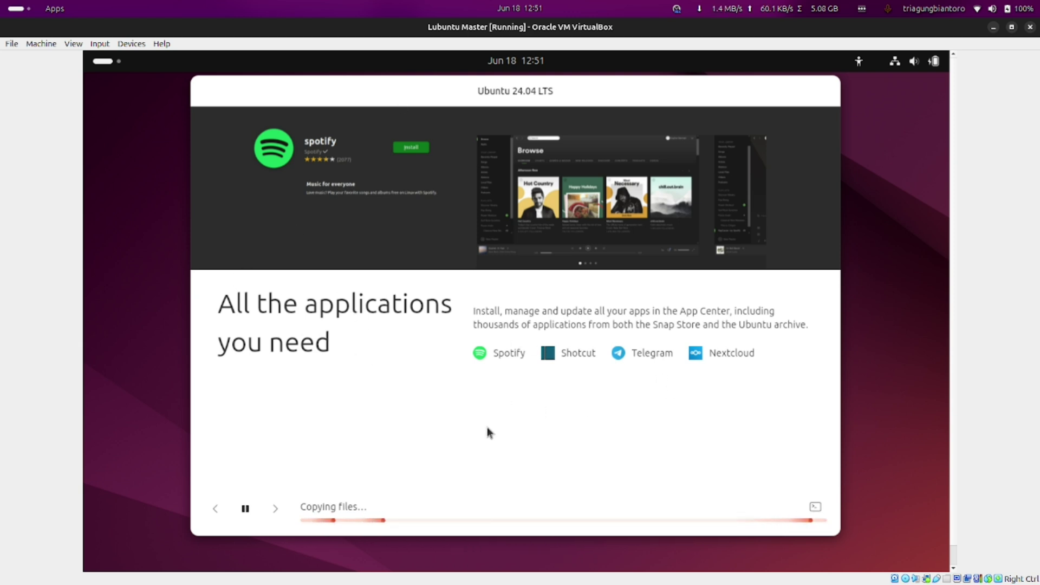
Browse the installer slideshow forward two slides and back one
click(275, 508)
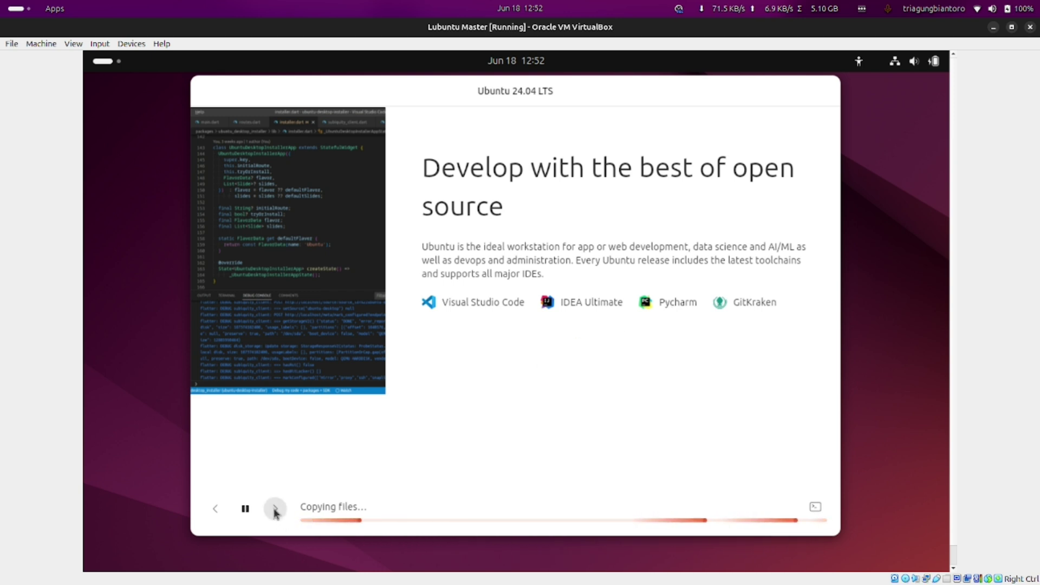
click(276, 509)
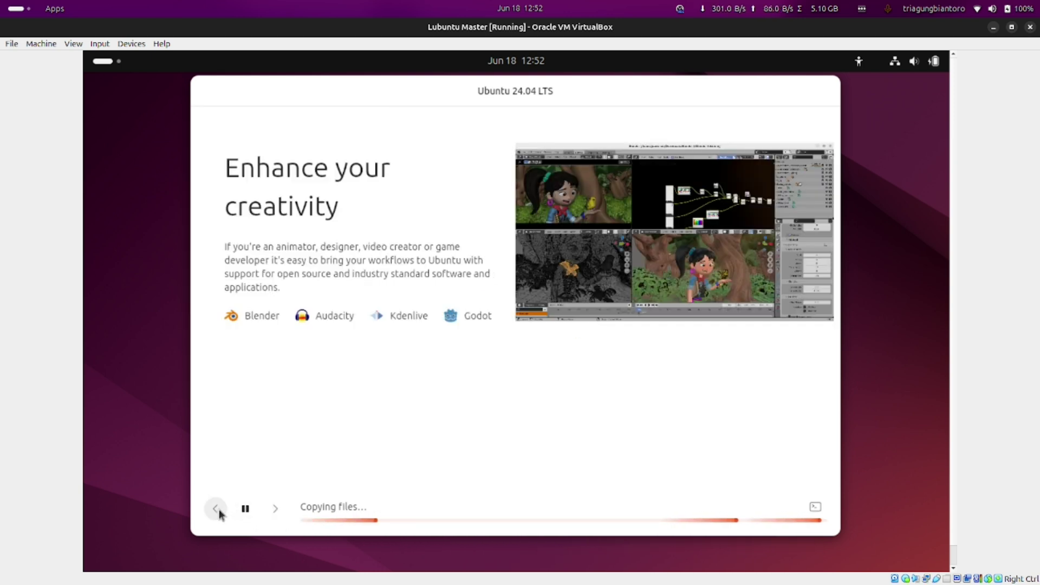
click(218, 511)
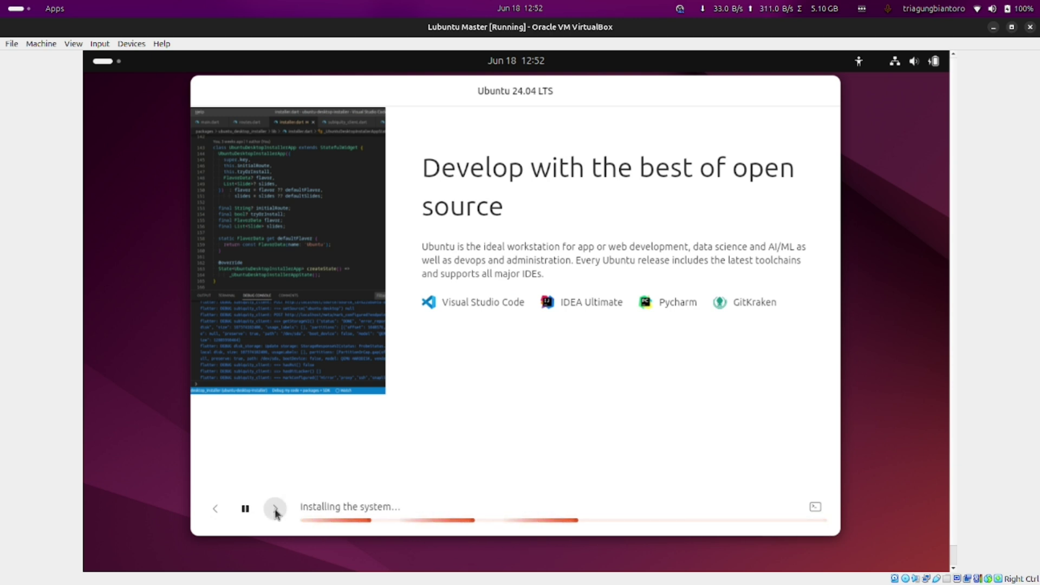
Advance the slideshow through Private and secure, Power up your productivity, Access for everyone and Help and support
click(275, 509)
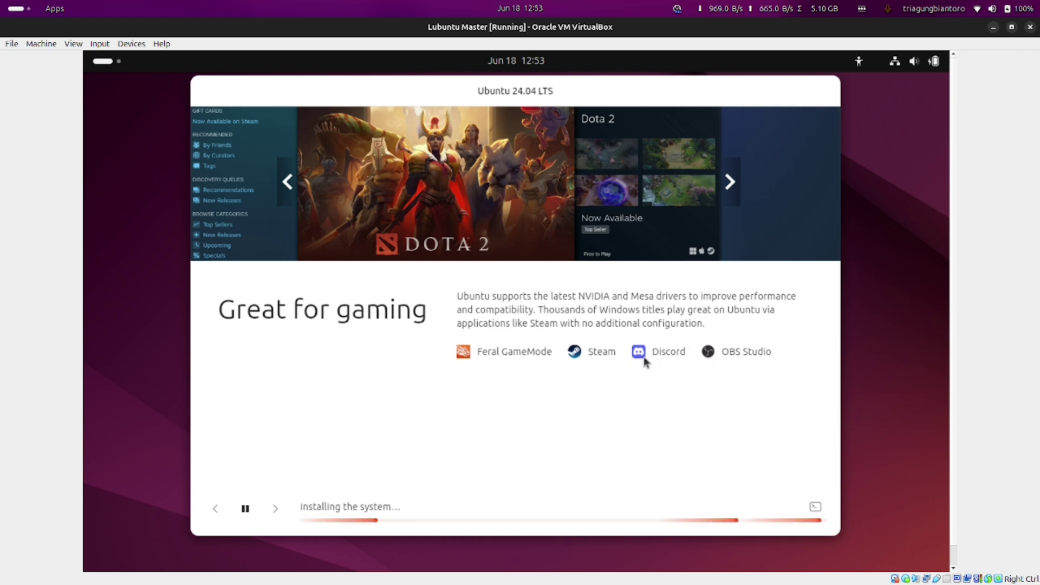
click(277, 509)
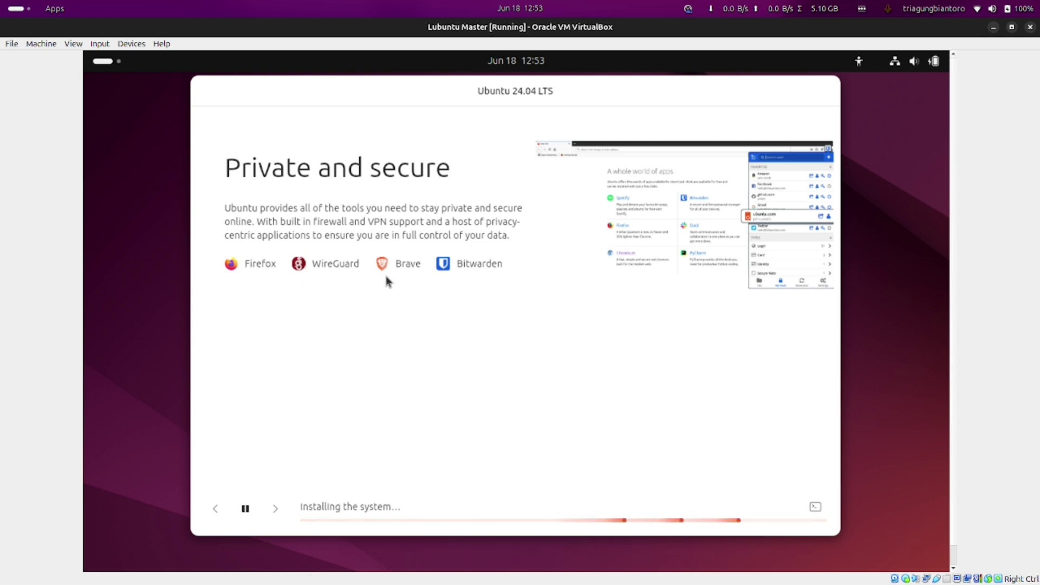
click(276, 509)
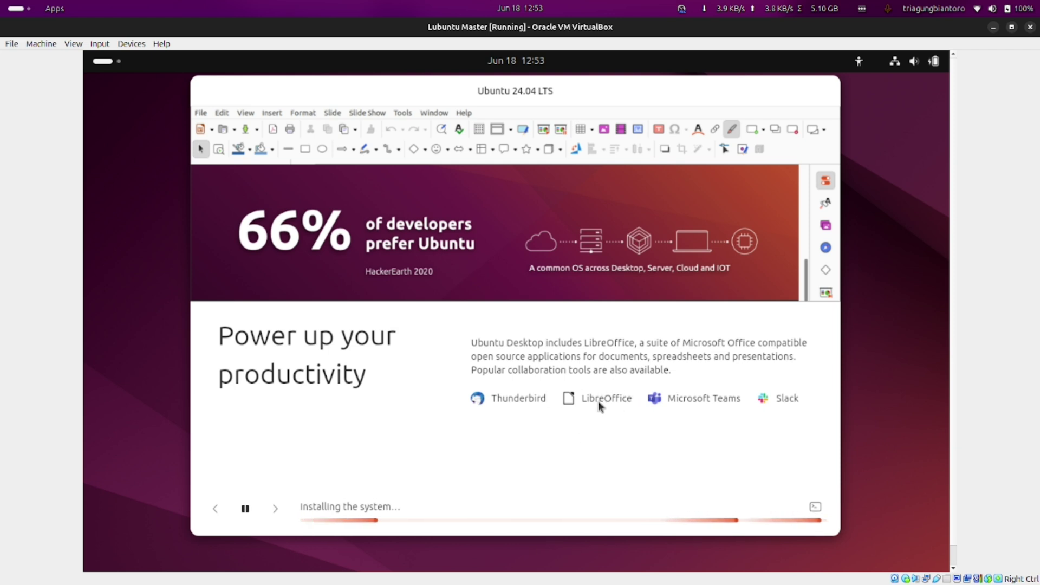
click(275, 508)
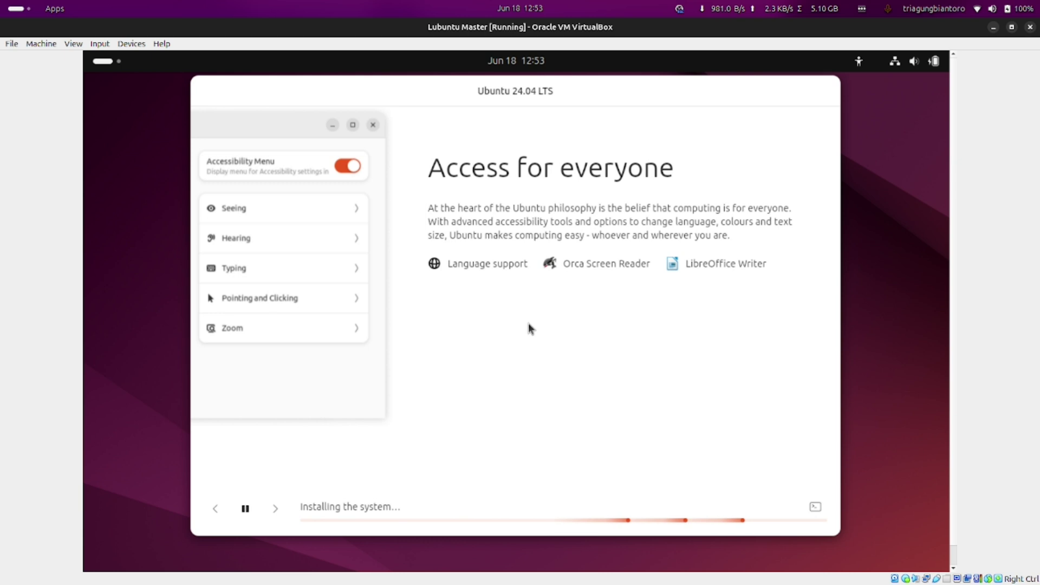
click(279, 507)
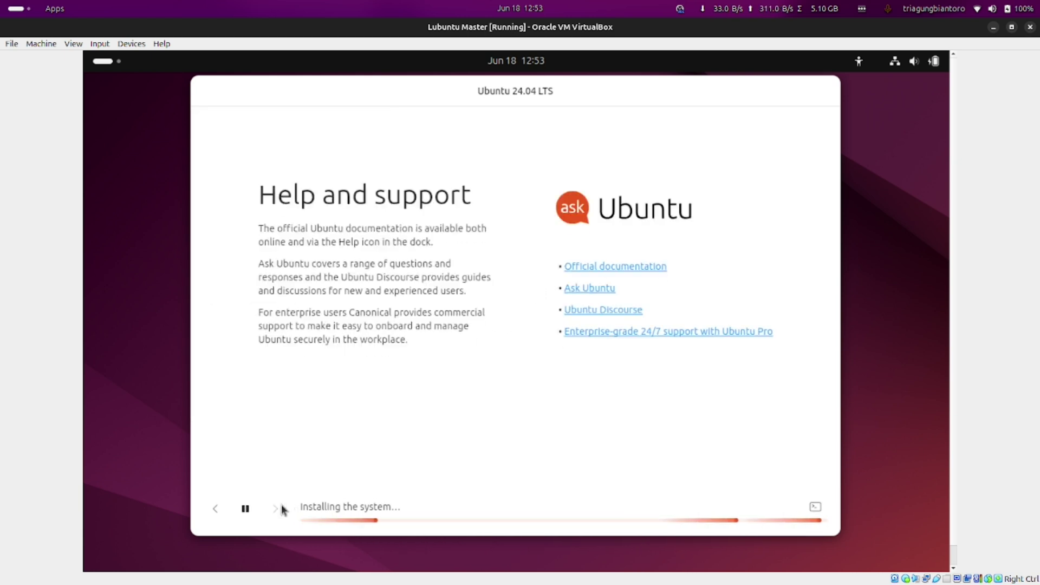
Use the guest's top bar and toggle the installation log until installation completes
click(678, 9)
click(431, 224)
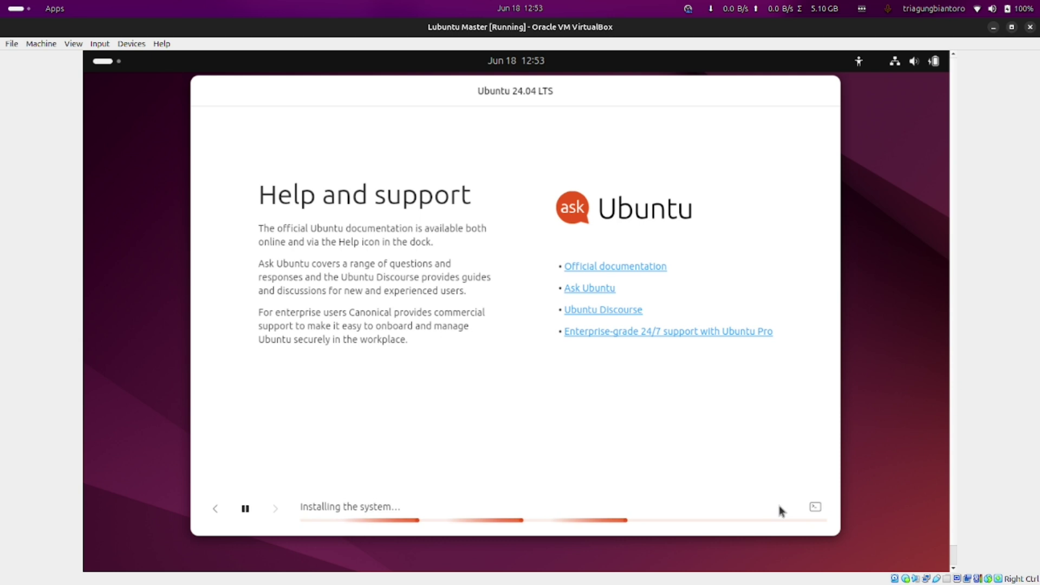
click(815, 507)
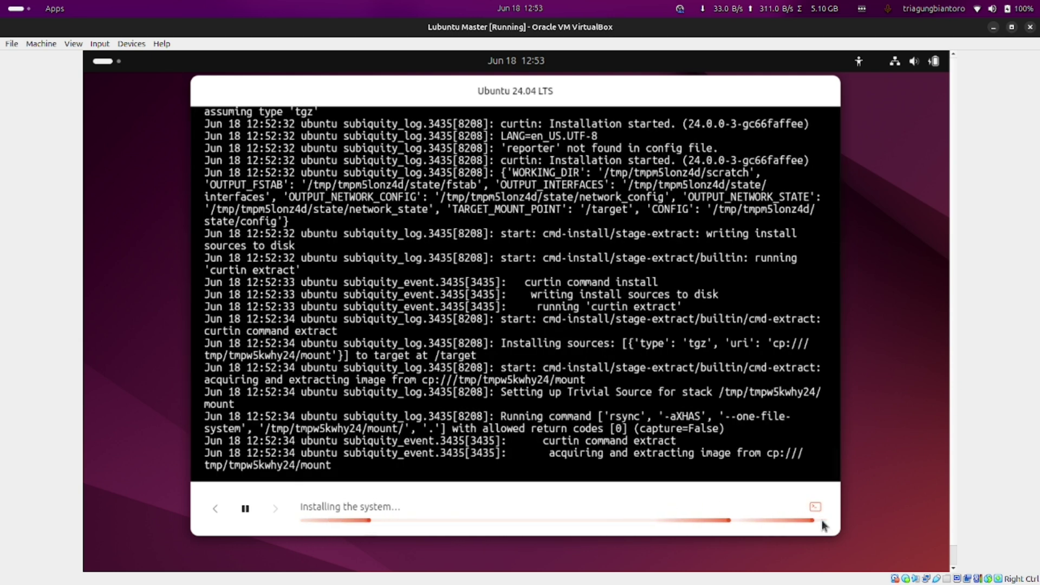
click(816, 508)
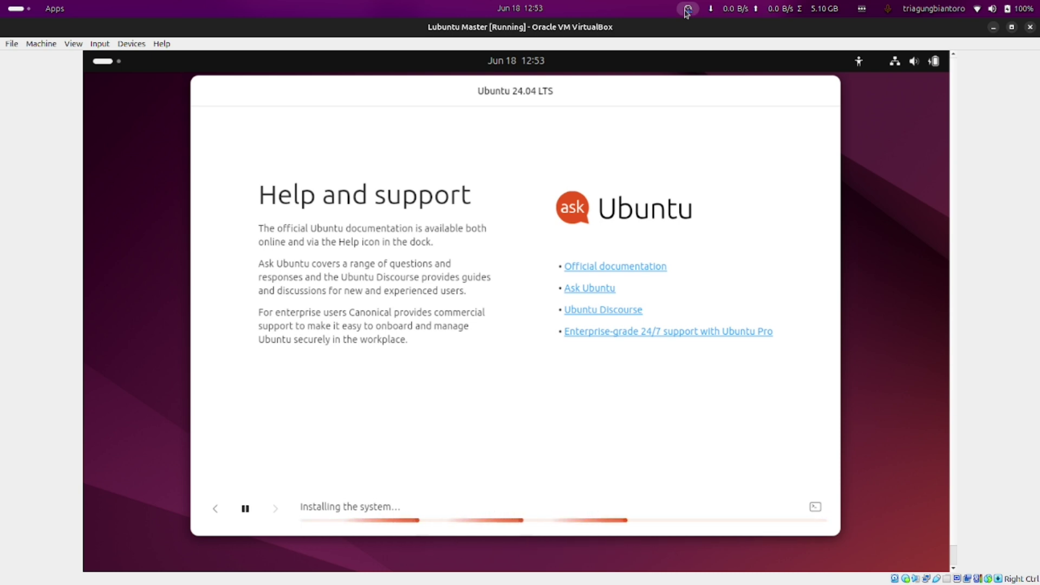
click(686, 10)
click(681, 131)
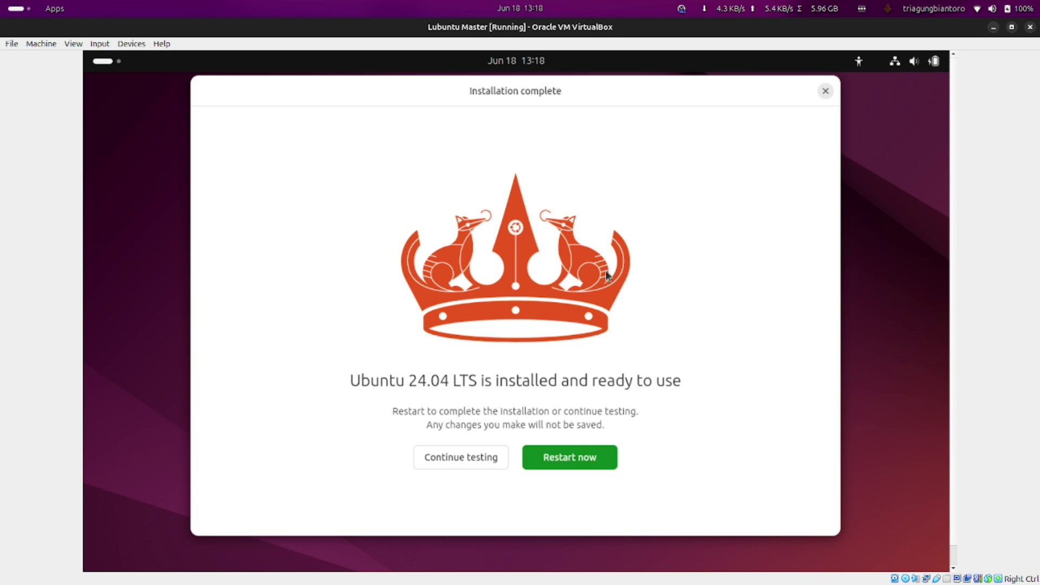
Nudge the Installation complete dialog slightly aside
mouse_move(471, 97)
mouse_down()
mouse_move(485, 110)
mouse_move(481, 101)
mouse_up()
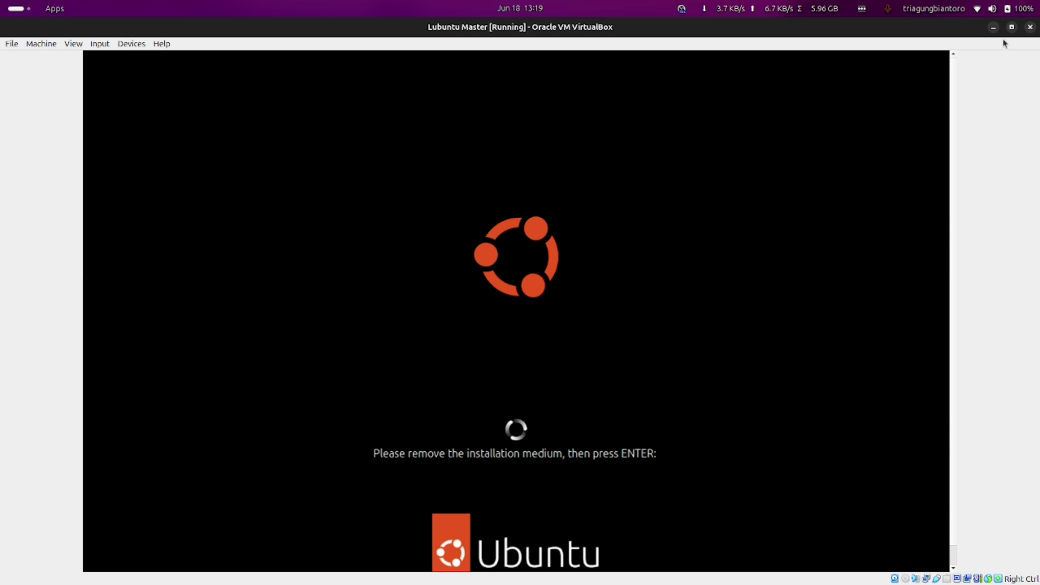
Power off Lubuntu Master, untick Optical in its System boot order, and start it again
click(1029, 27)
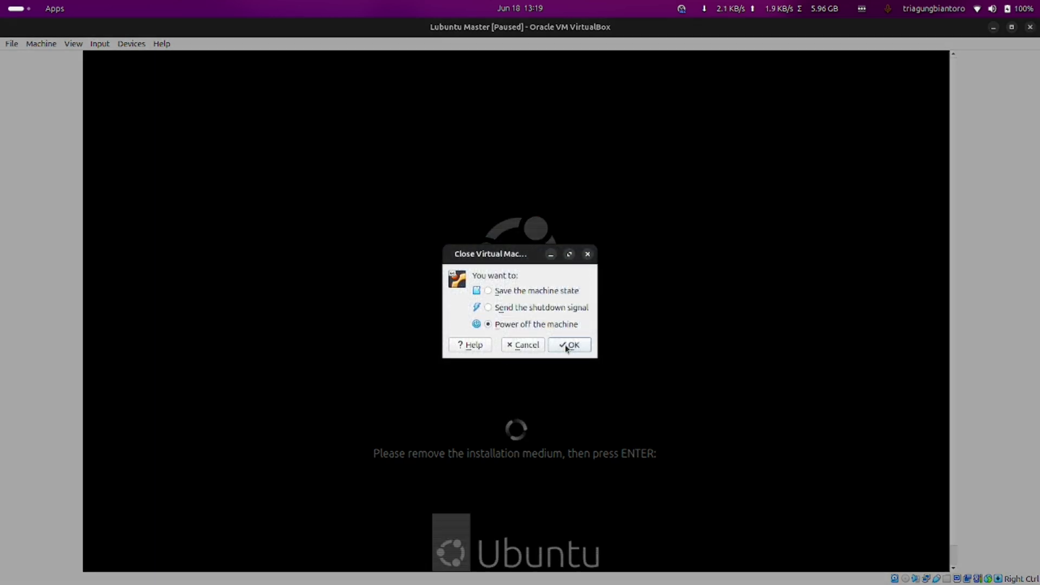
click(568, 345)
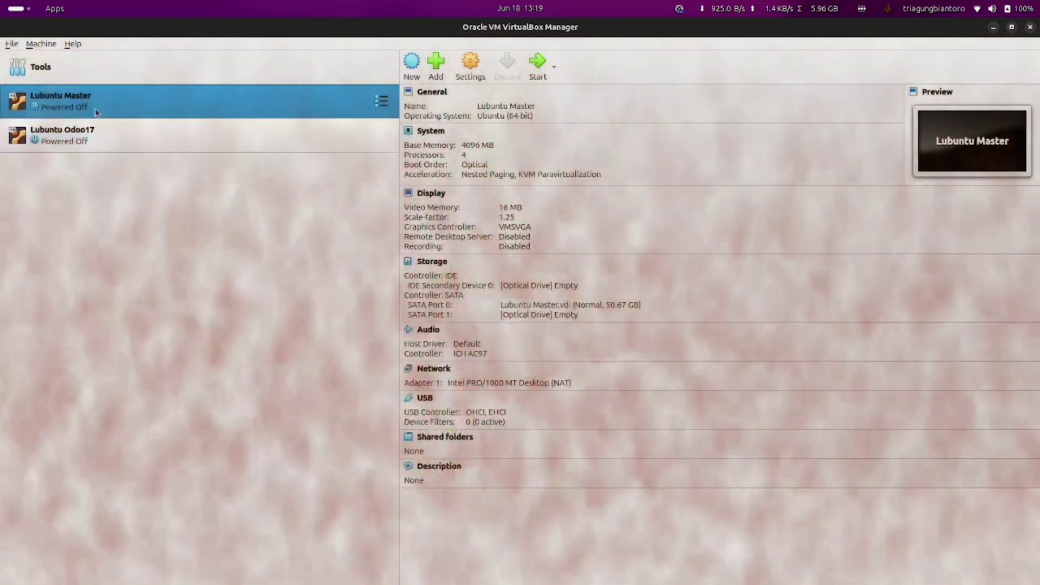
right_click(77, 95)
click(95, 103)
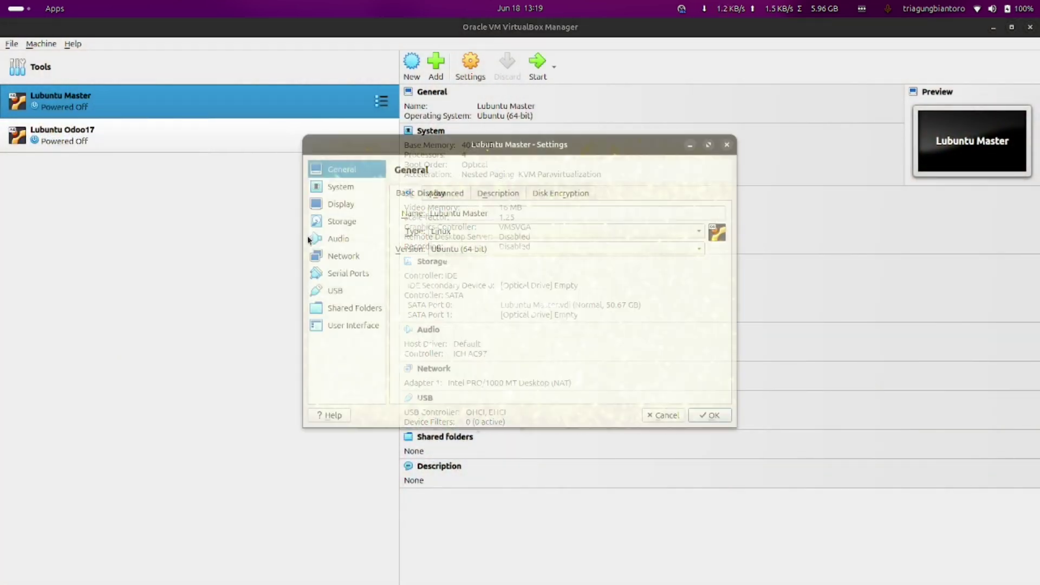
click(341, 187)
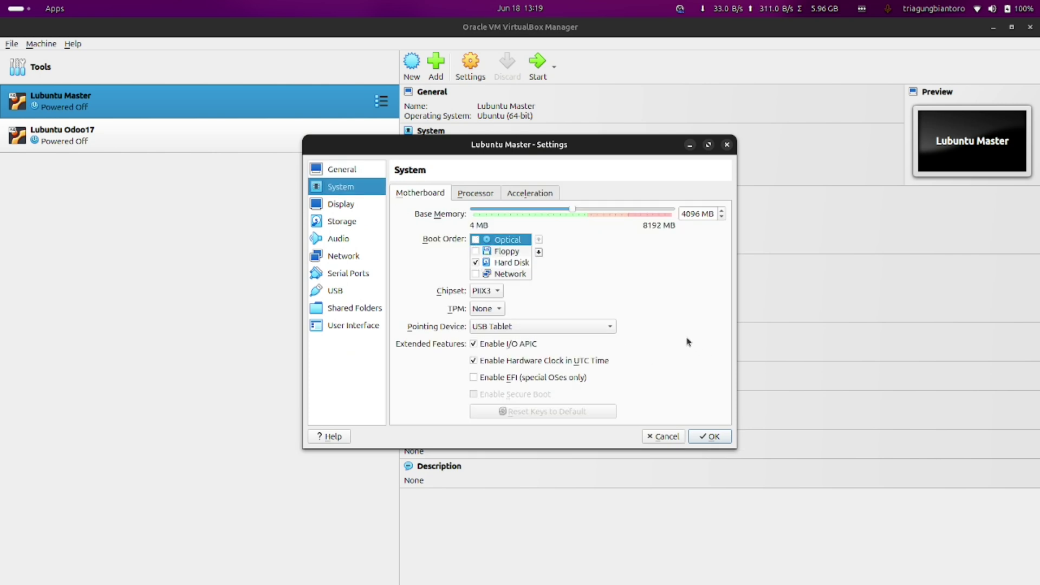
click(704, 437)
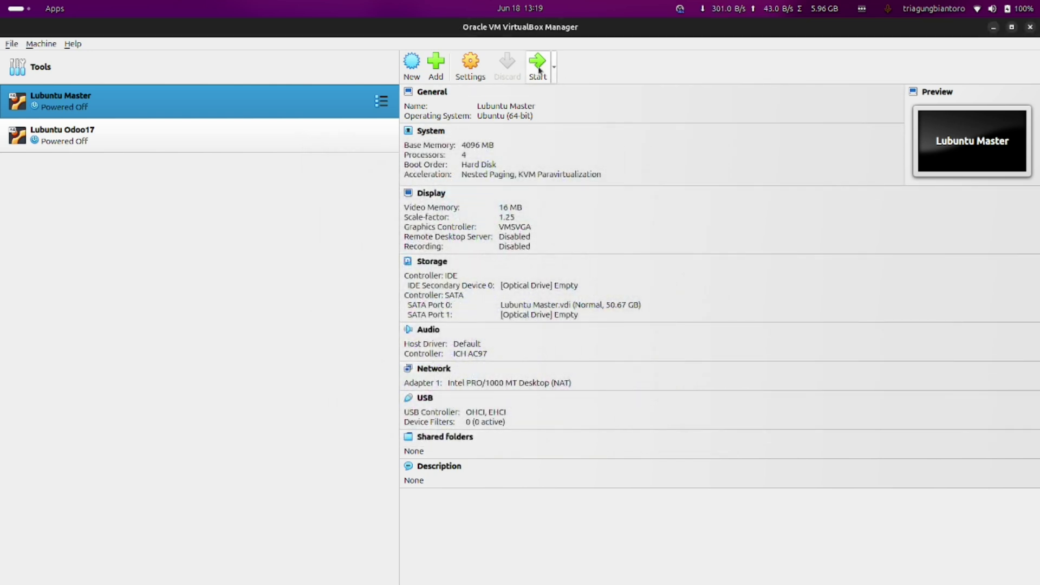
click(538, 69)
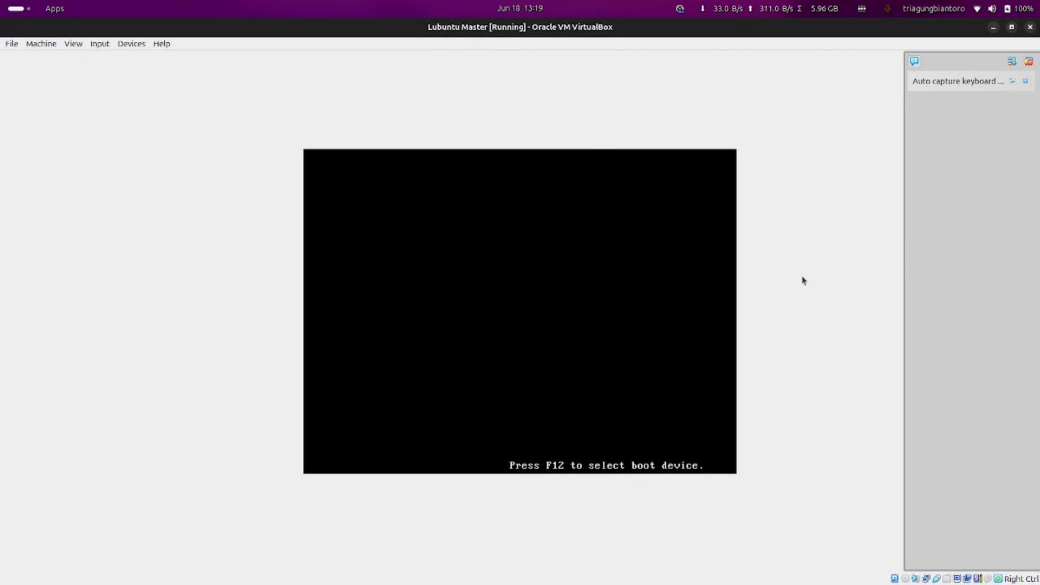
Halt the GRUB countdown, browse the boot entries, and boot the top Ubuntu entry
click(1025, 81)
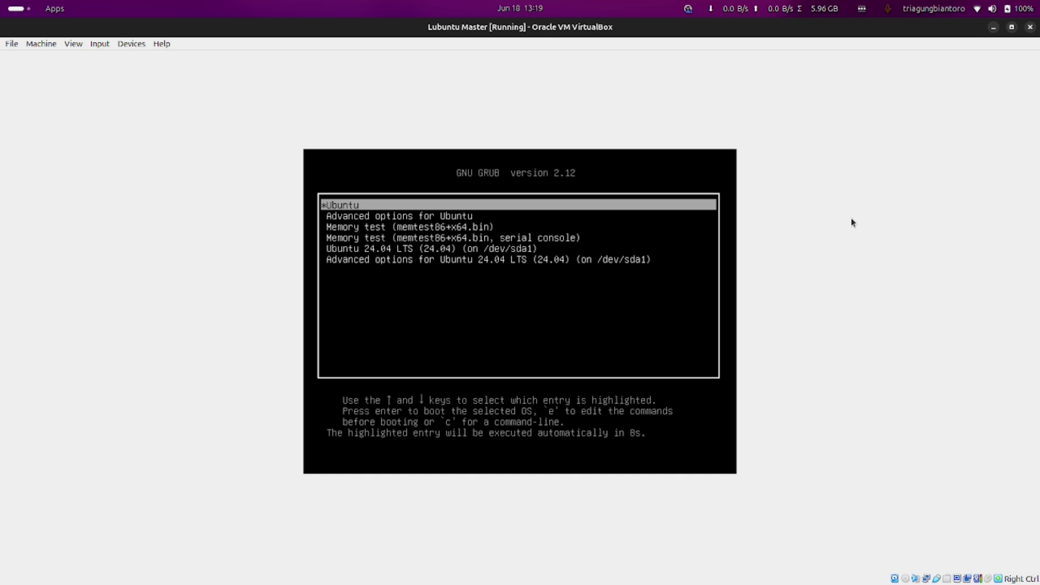
key(Down)
key(Down)
key(Down)
key(Down)
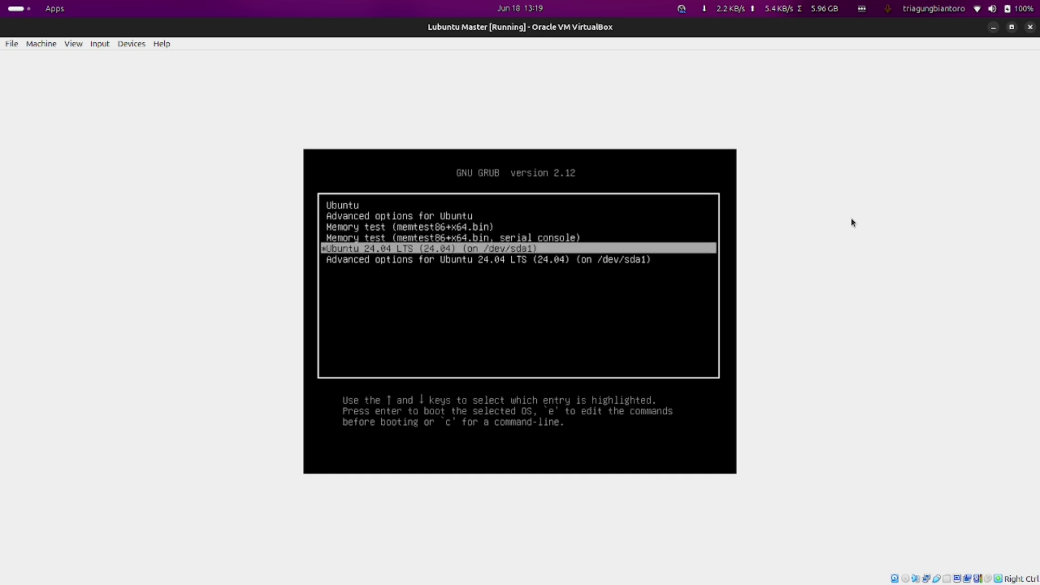
key(Up)
key(Up)
key(Up)
key(Up)
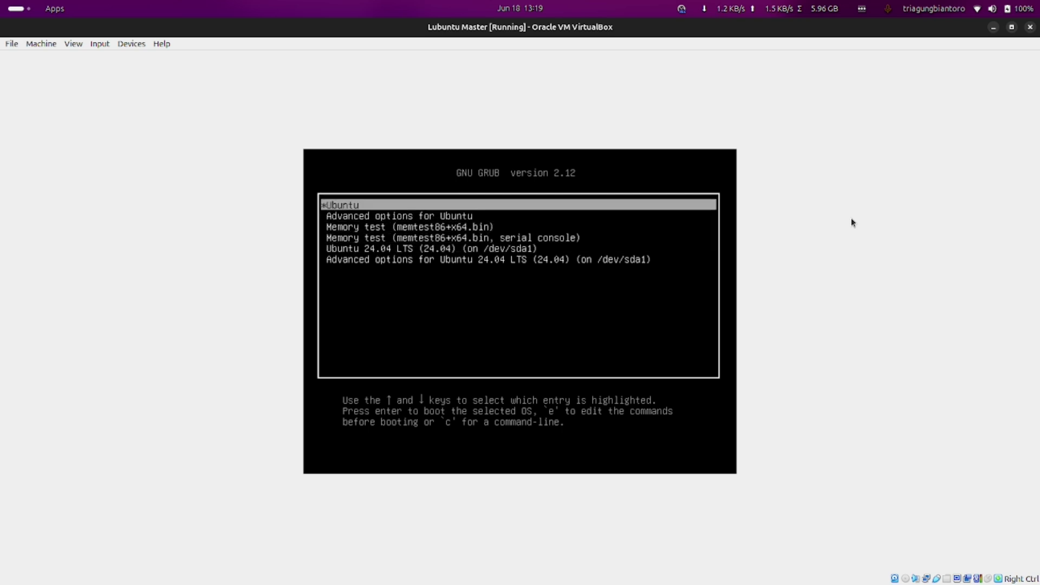
key(Down)
key(Down)
key(Down)
key(Down)
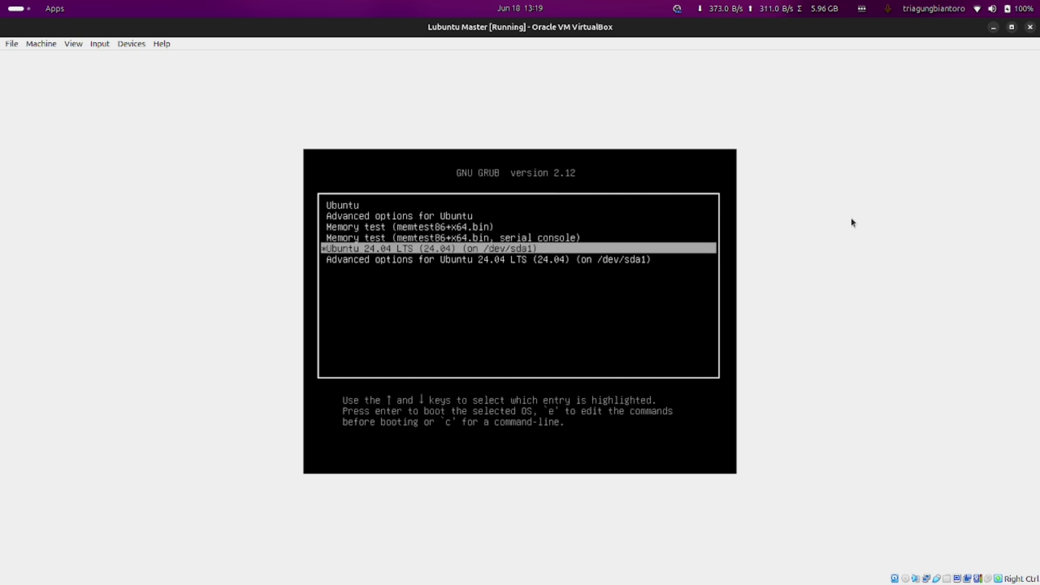
key(Up)
key(Down)
key(Up)
key(Up)
key(Up)
key(Up)
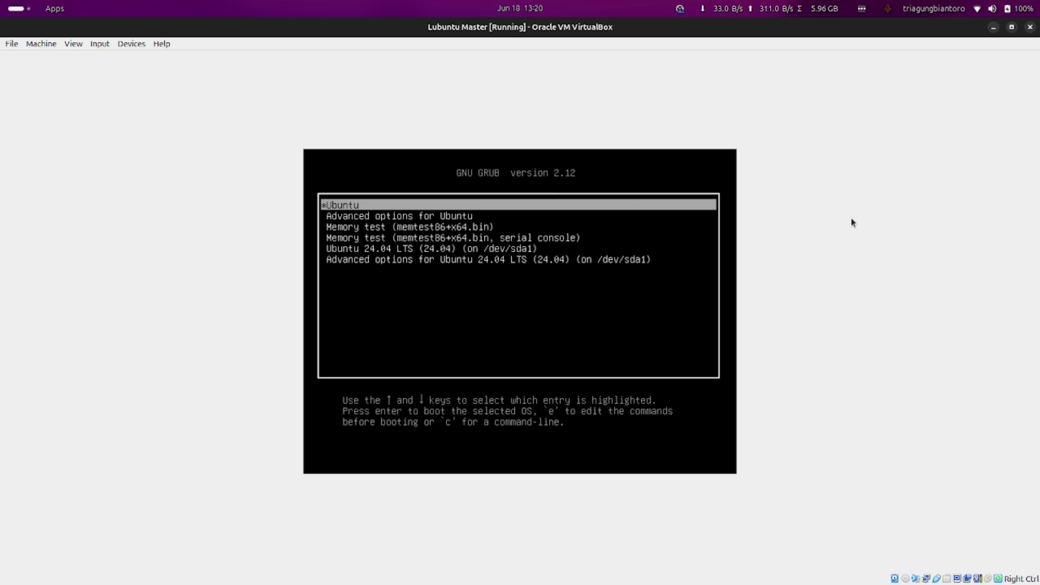
key(Return)
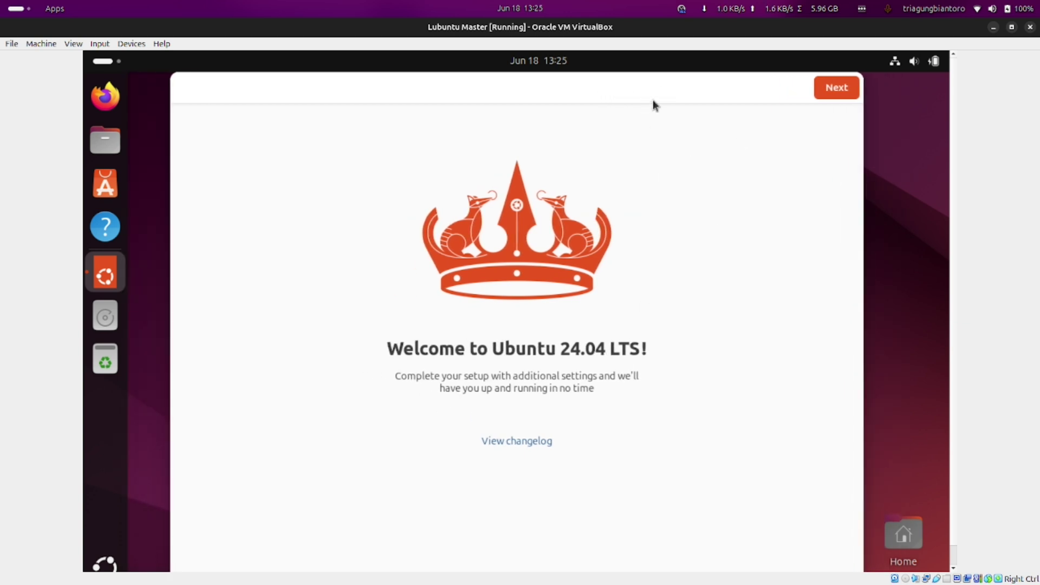
Skip Ubuntu Pro, choose not to share system data, and finish the welcome setup
click(855, 94)
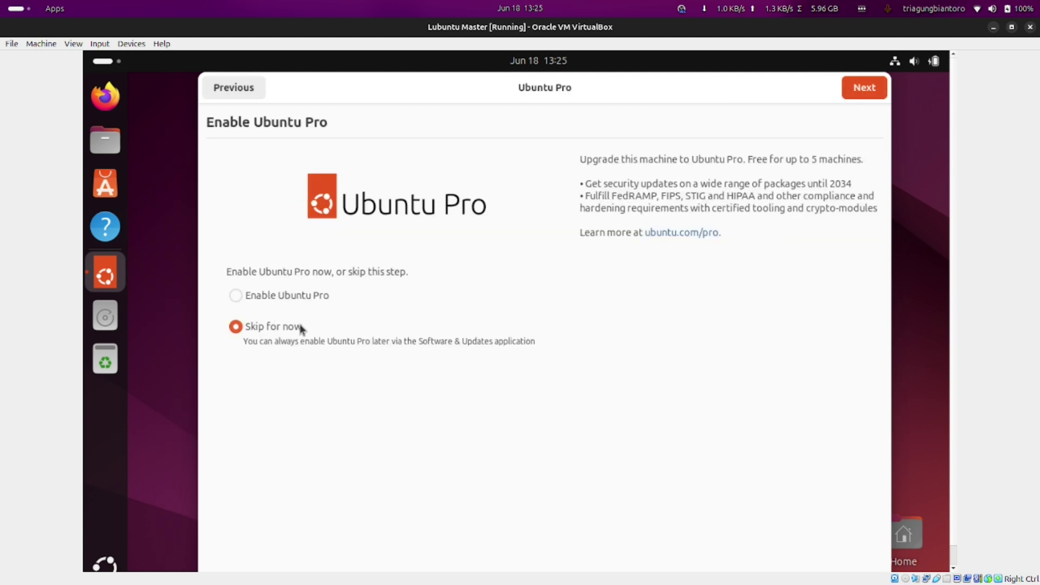
click(878, 95)
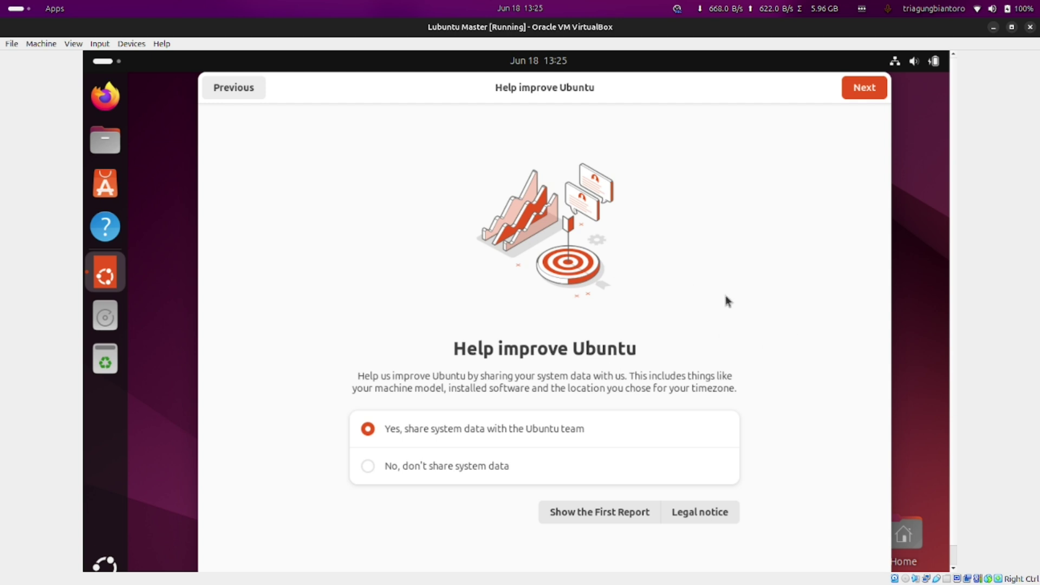
click(443, 466)
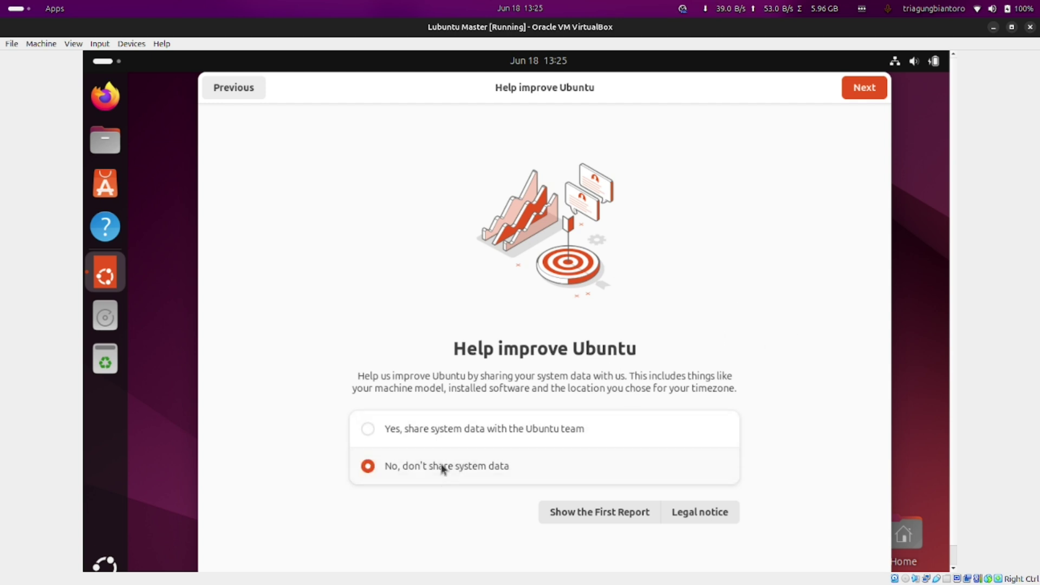
click(453, 434)
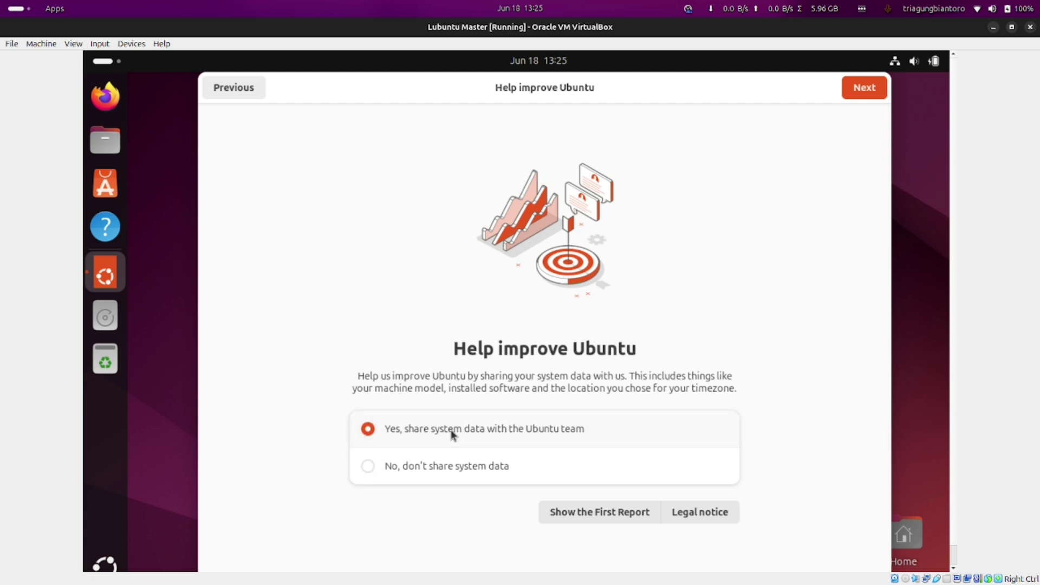
click(431, 467)
click(861, 90)
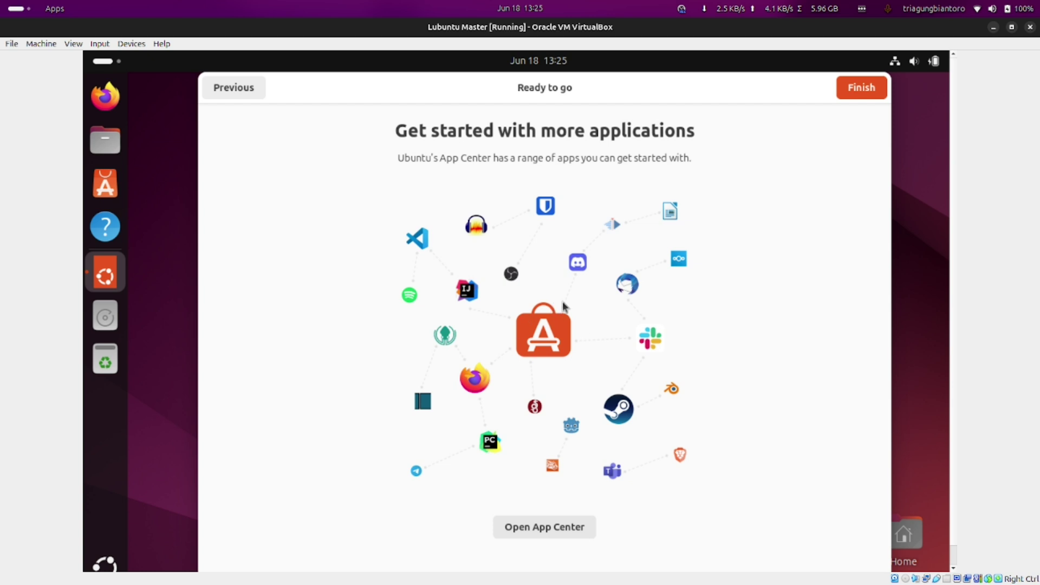
click(861, 97)
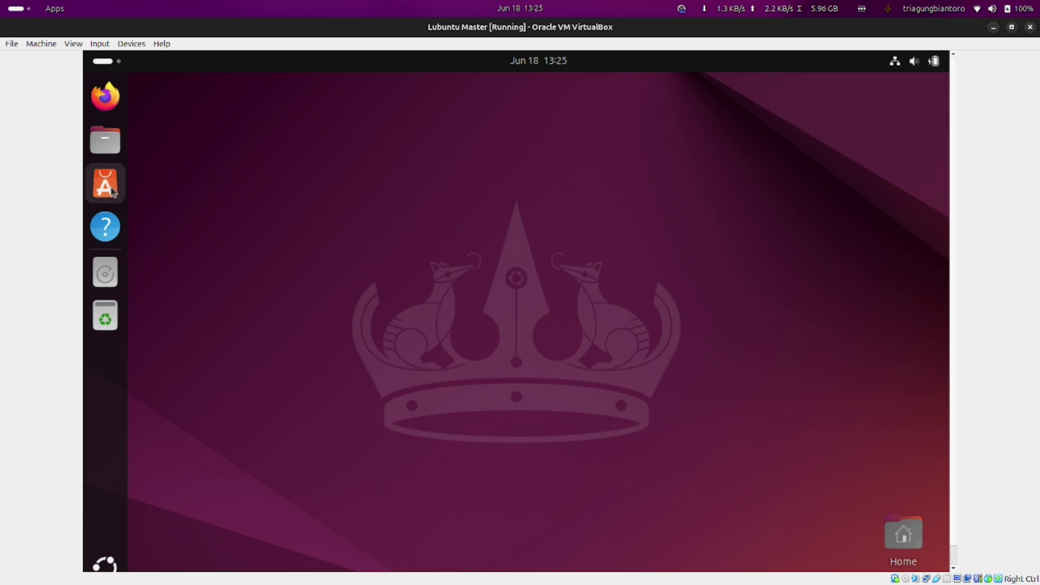
Launch App Center from the dock and browse the Productivity category
click(117, 201)
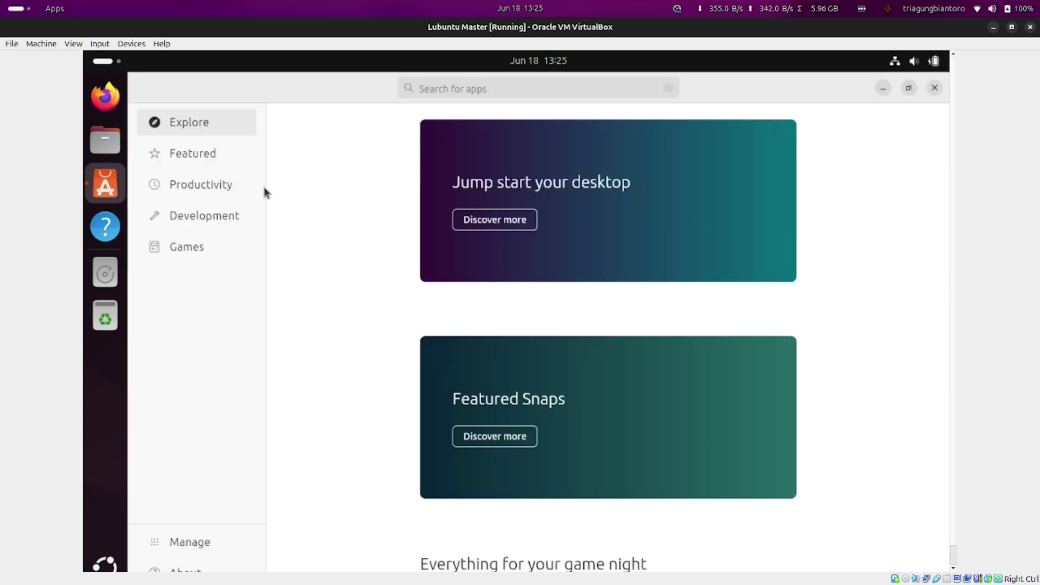
click(201, 183)
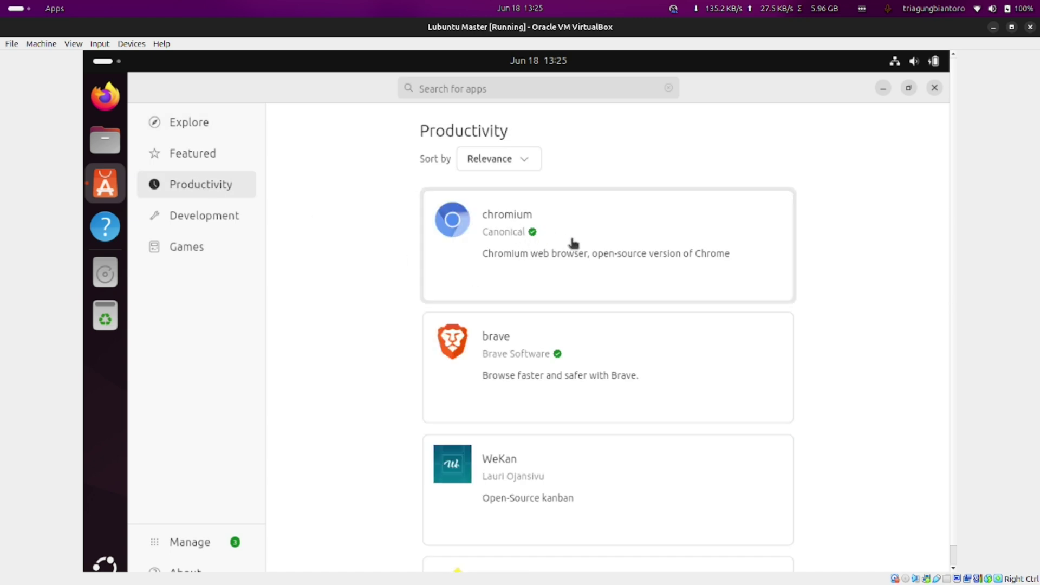
scroll(523, 327, down, 5)
scroll(523, 329, down, 5)
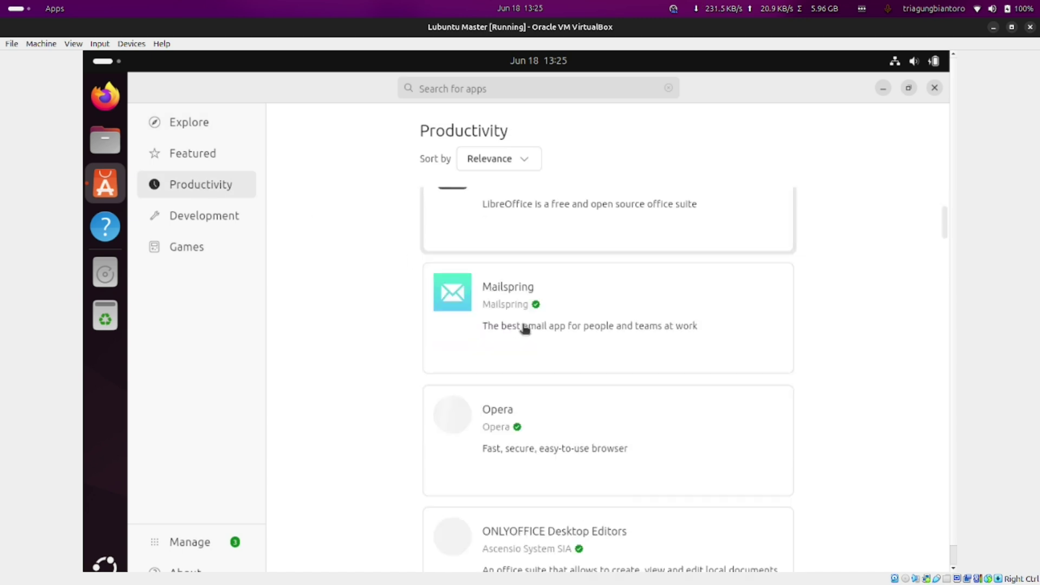
scroll(599, 320, up, 2)
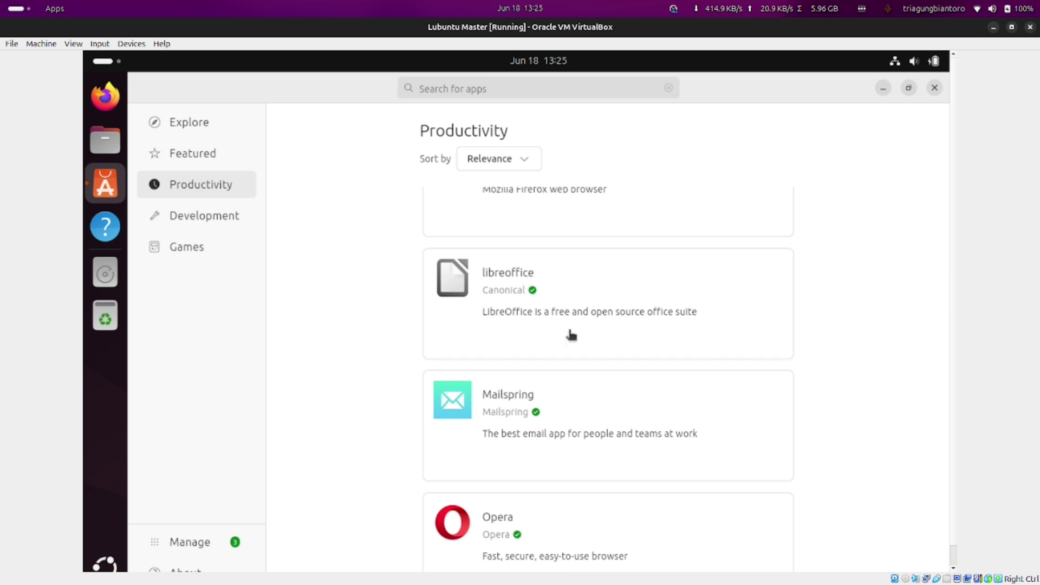
scroll(583, 367, down, 8)
scroll(581, 368, down, 7)
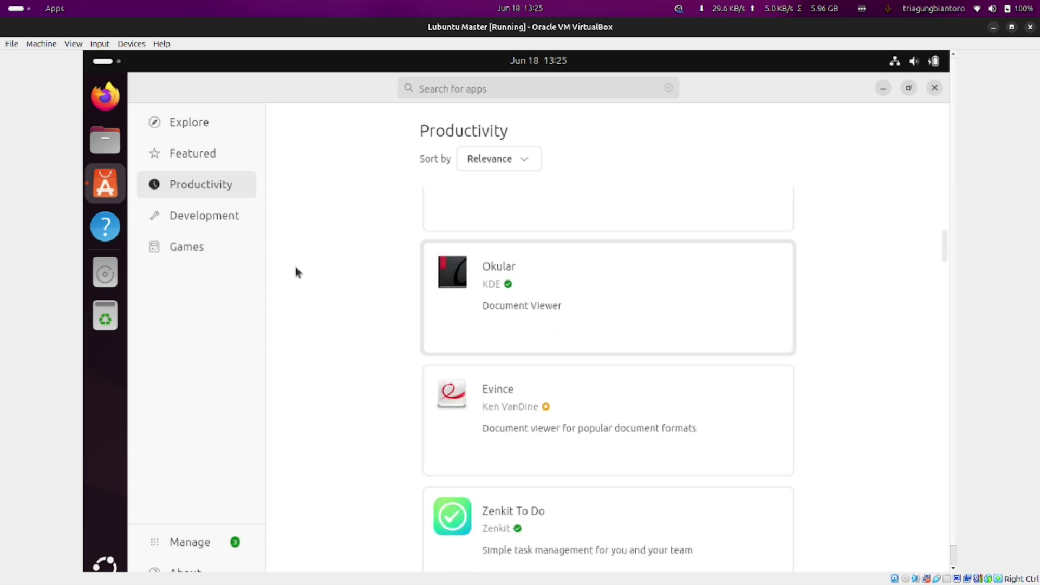
Browse the Development category and view Sublime Text's details page
click(190, 216)
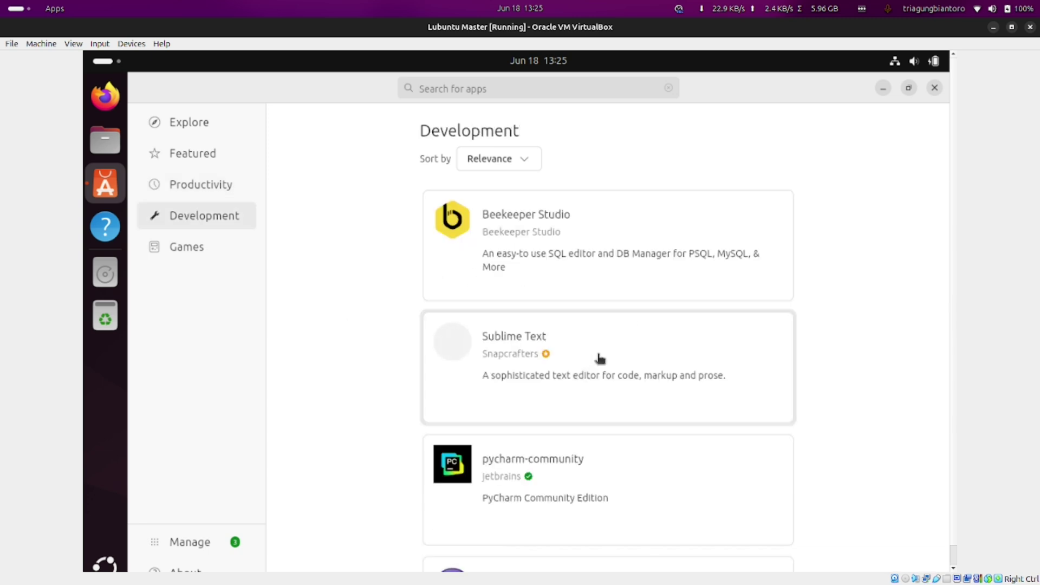
scroll(866, 352, down, 3)
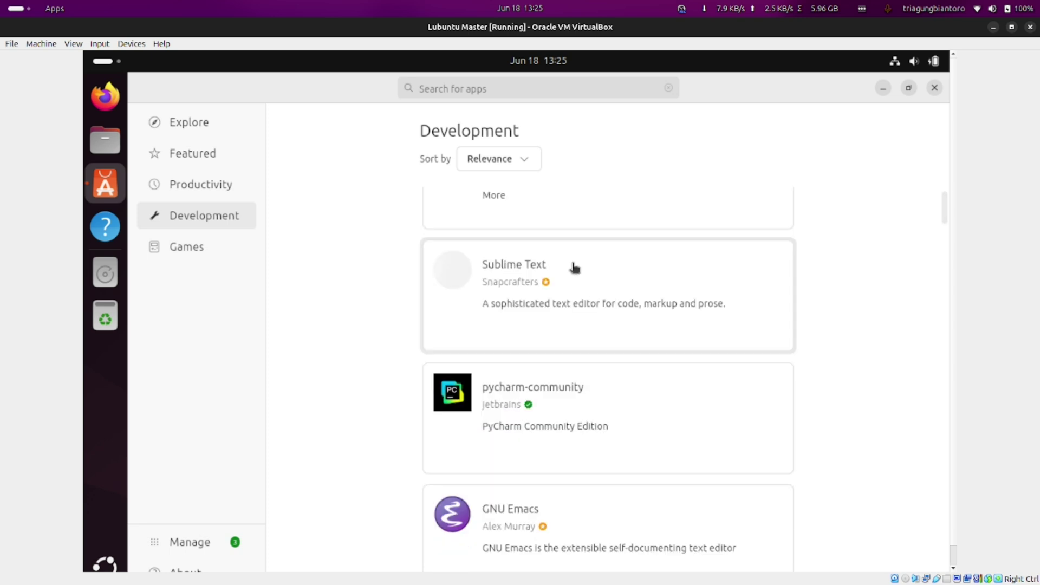
click(594, 285)
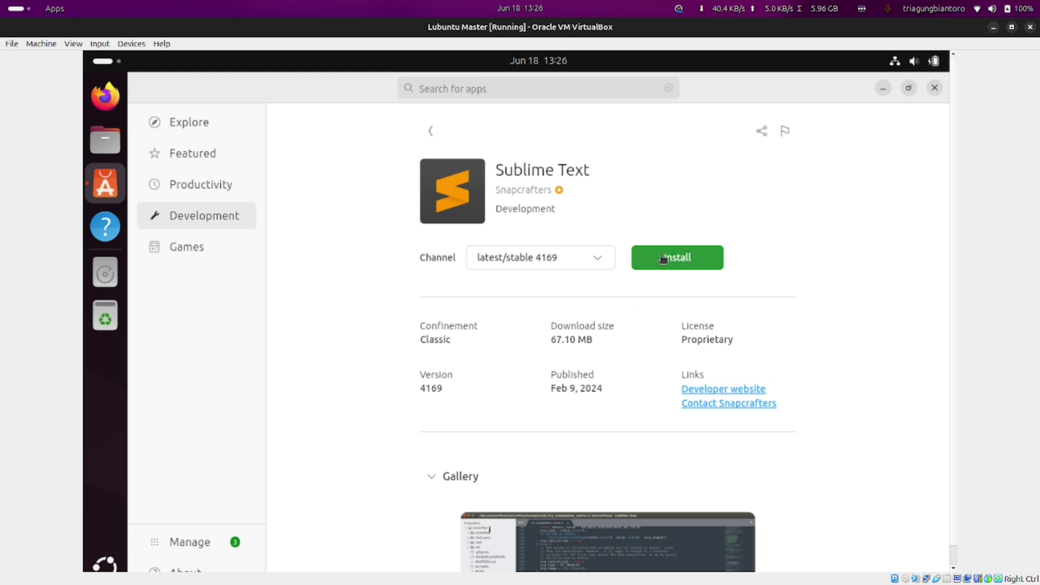
click(184, 213)
scroll(439, 376, down, 8)
scroll(439, 376, down, 4)
Browse the Games category listing Steam, Discord and Minecraft Installer
click(180, 247)
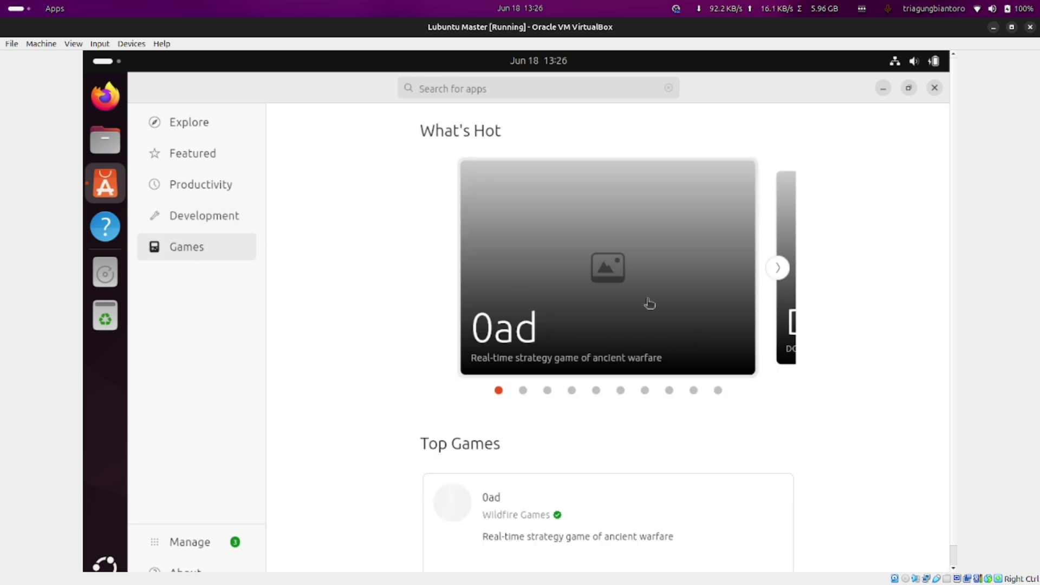
scroll(551, 367, down, 10)
scroll(550, 371, down, 10)
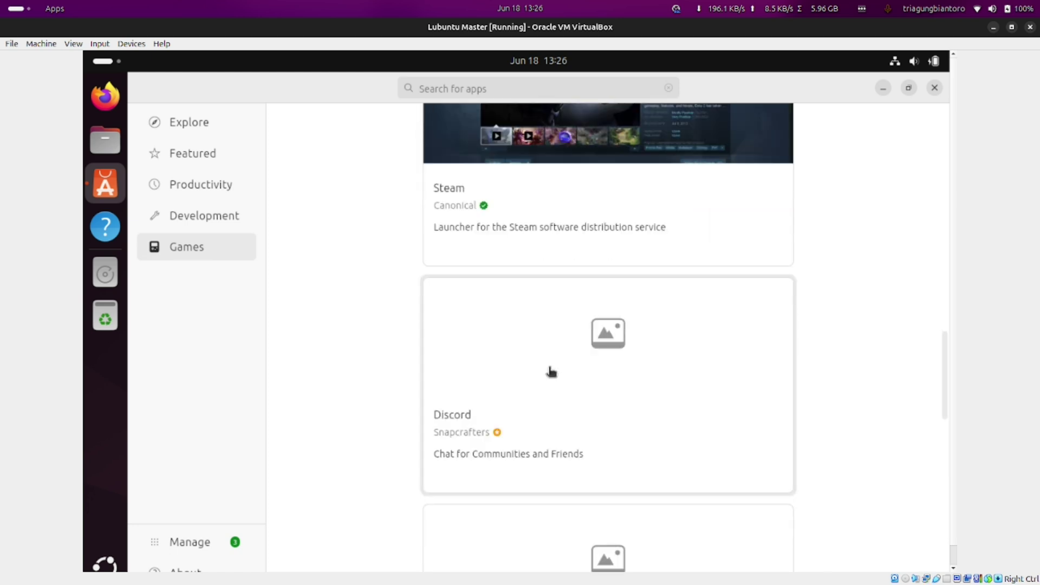
scroll(550, 370, up, 3)
scroll(652, 416, down, 2)
scroll(651, 421, down, 3)
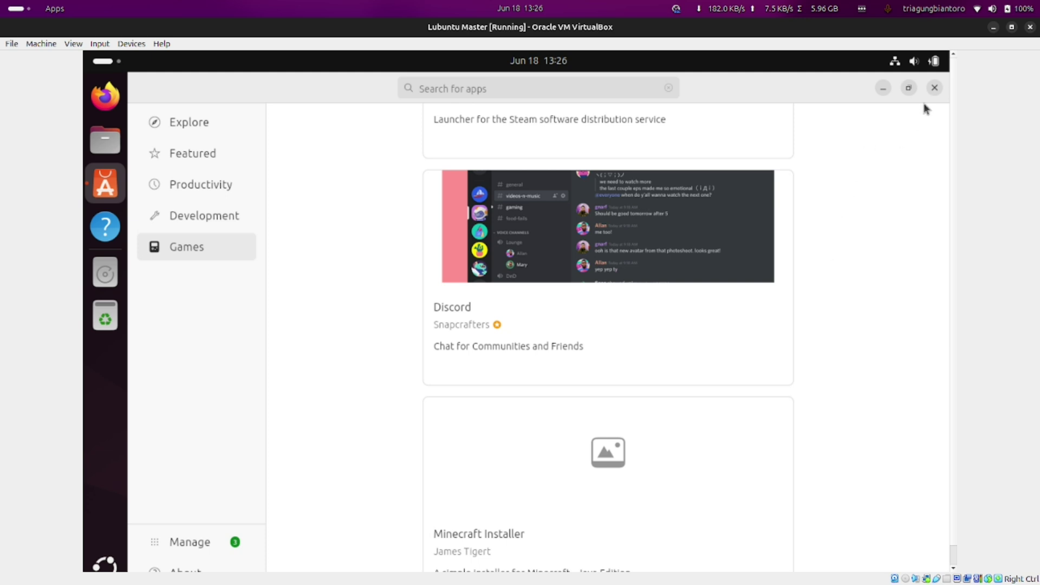
Close the App Center and restart the Ubuntu guest from the system power menu
click(932, 89)
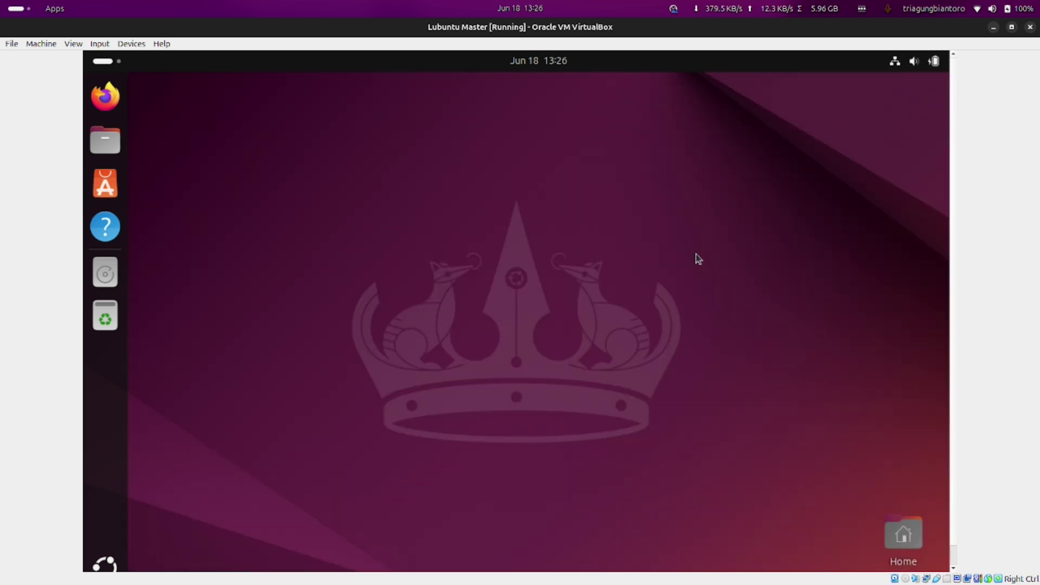
click(930, 69)
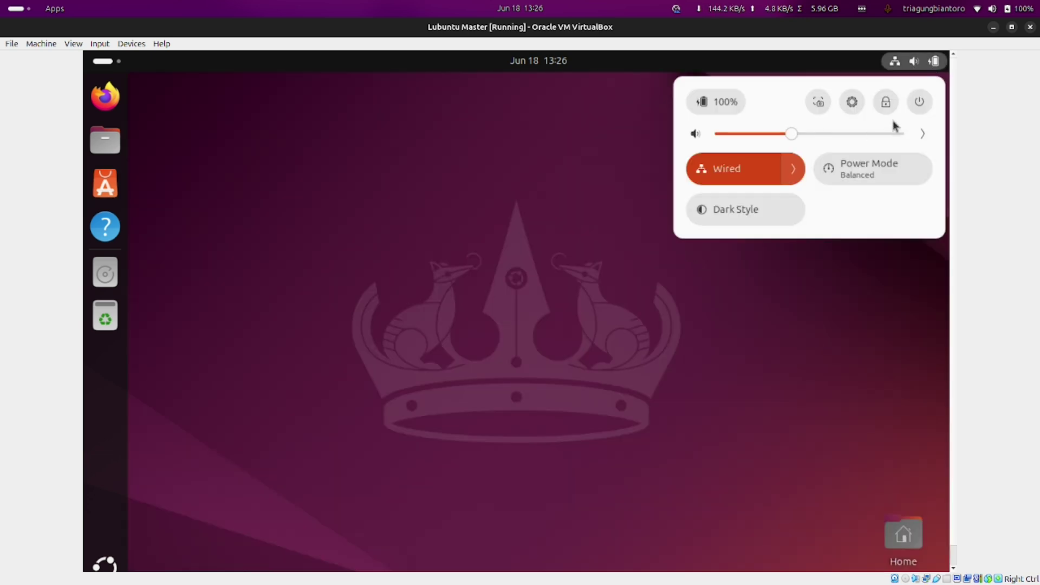
click(920, 103)
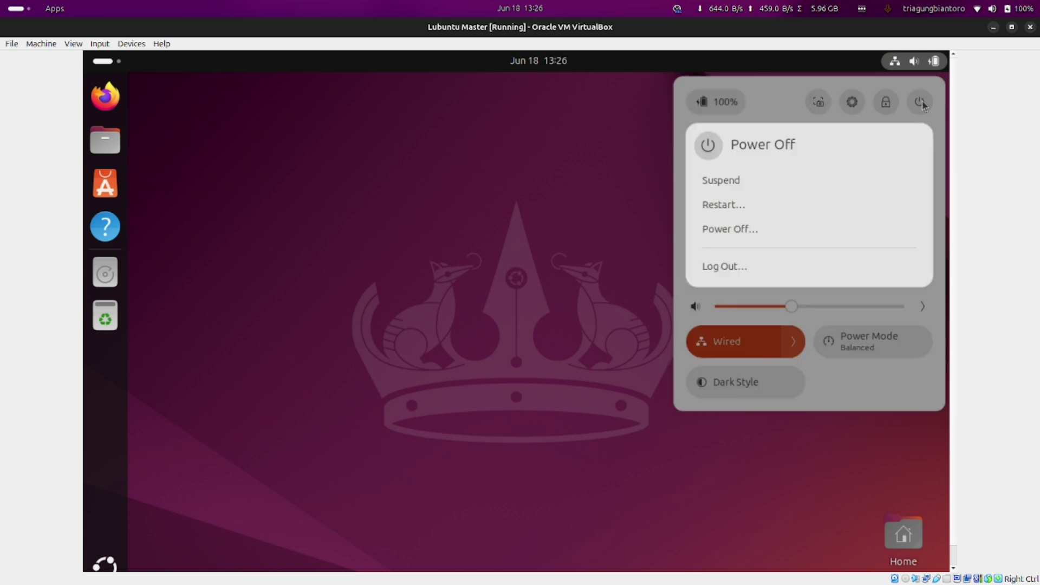
click(748, 213)
click(571, 362)
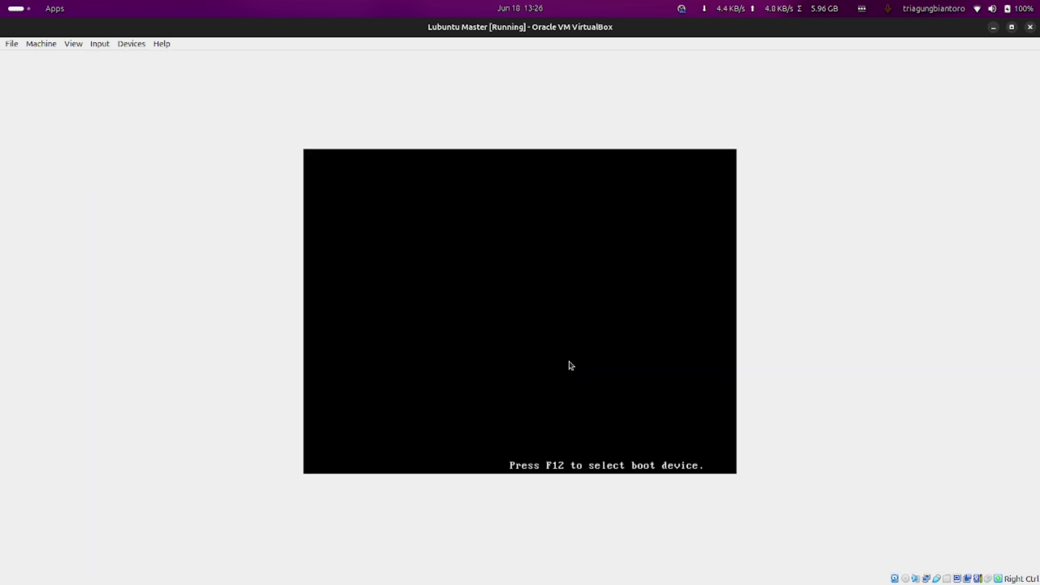
In GRUB, boot the 'Ubuntu 24.04 LTS (on /dev/sda1)' entry
key(Down)
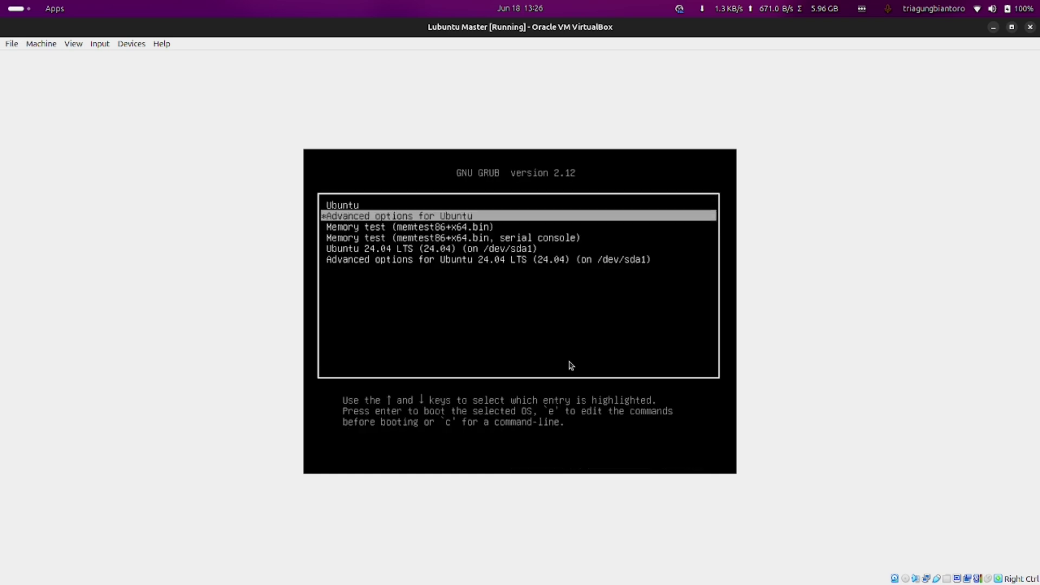
key(Down)
key(Down)
key(Down)
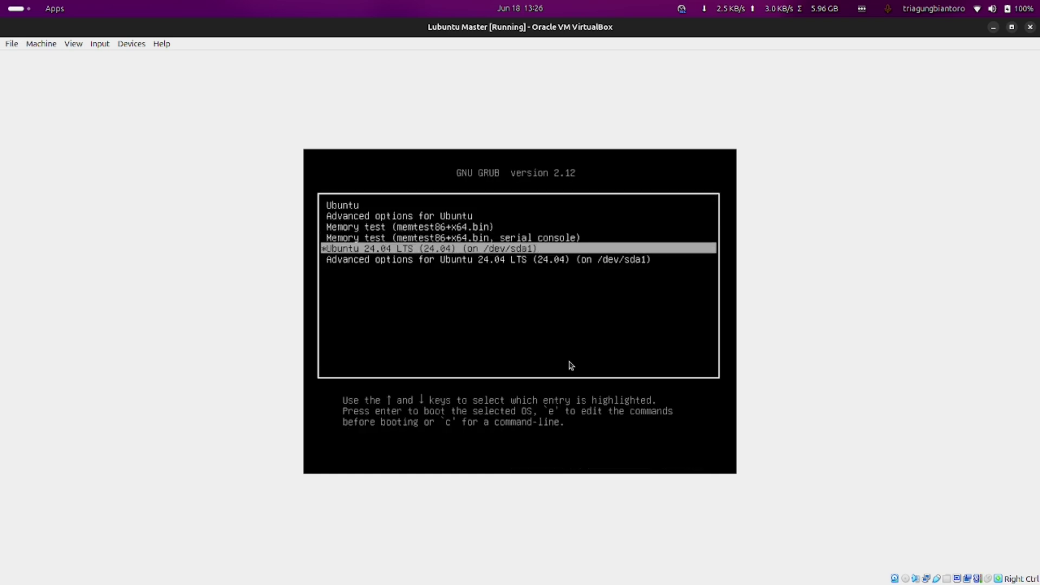
key(Return)
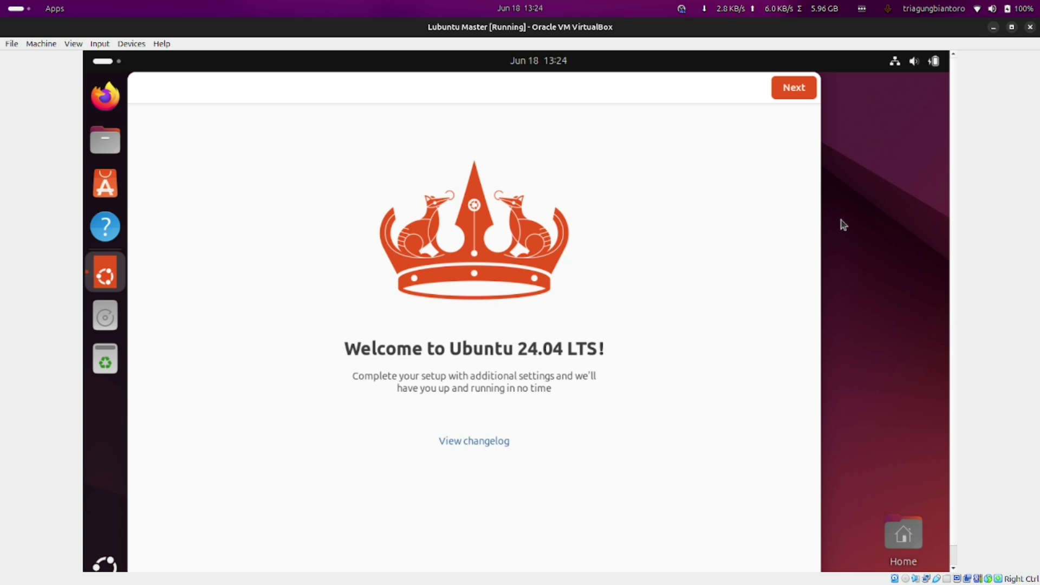
Move the welcome window aside, continue past the welcome page and skip Ubuntu Pro
drag(589, 97, 819, 106)
click(855, 97)
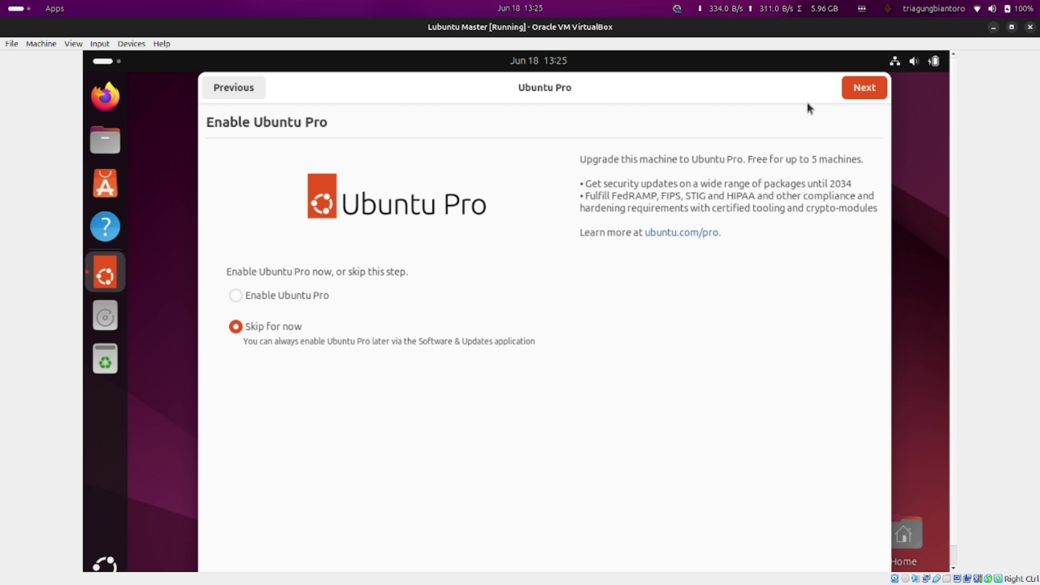
click(876, 93)
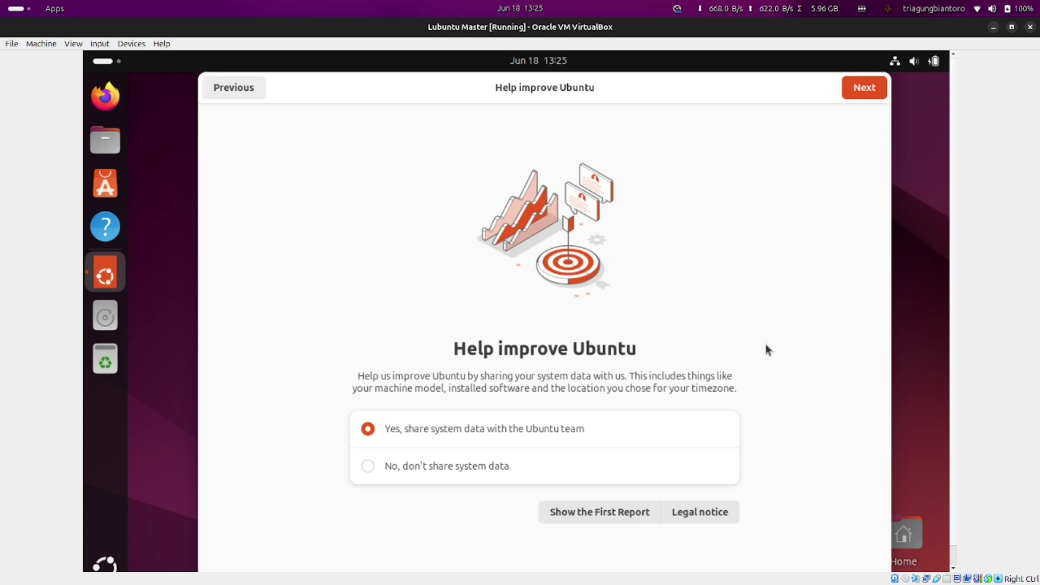
Select 'No, don't share system data' and finish the first-login setup
click(443, 469)
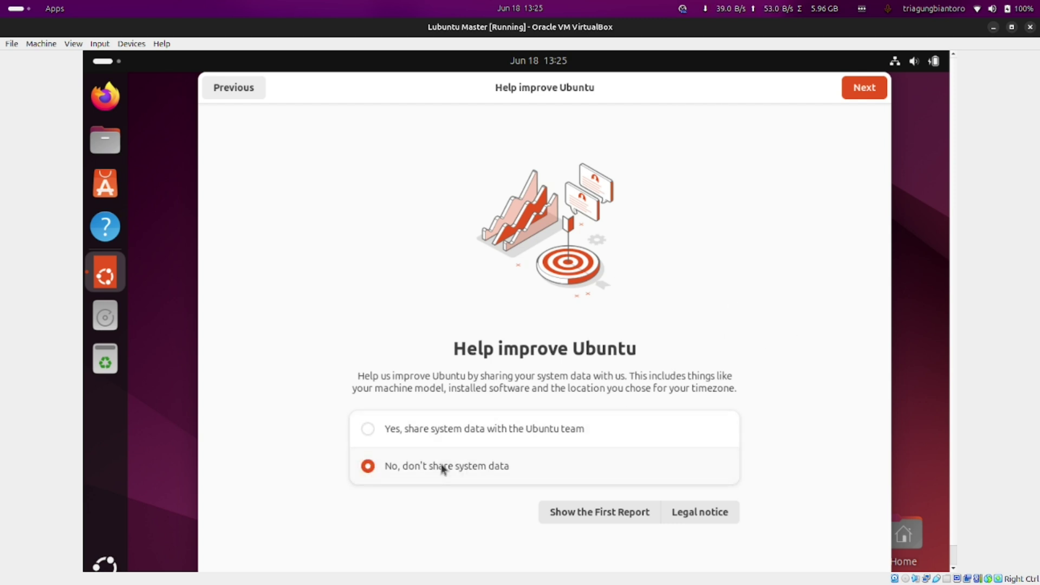
click(452, 435)
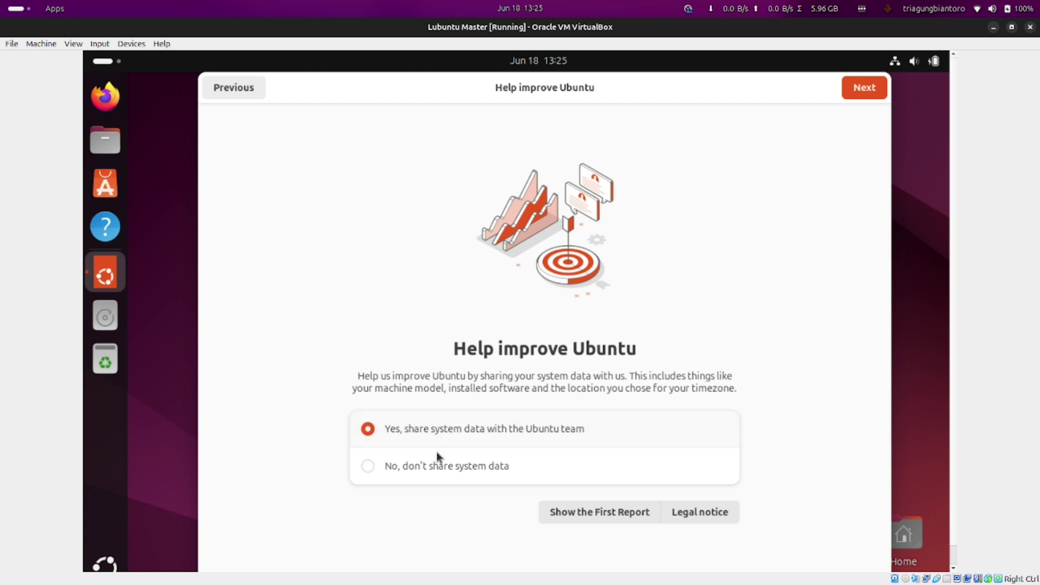
click(431, 469)
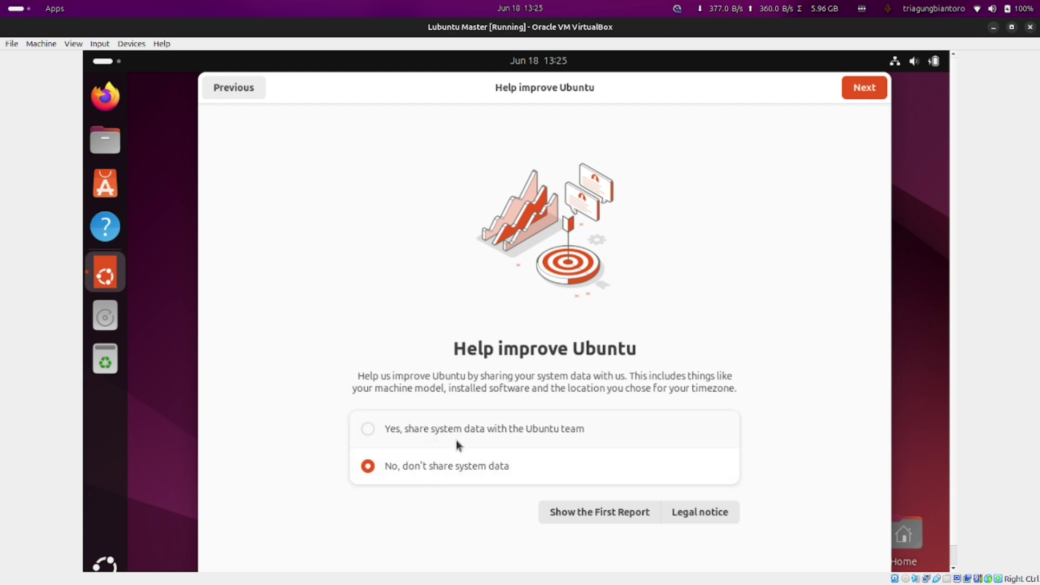
click(862, 93)
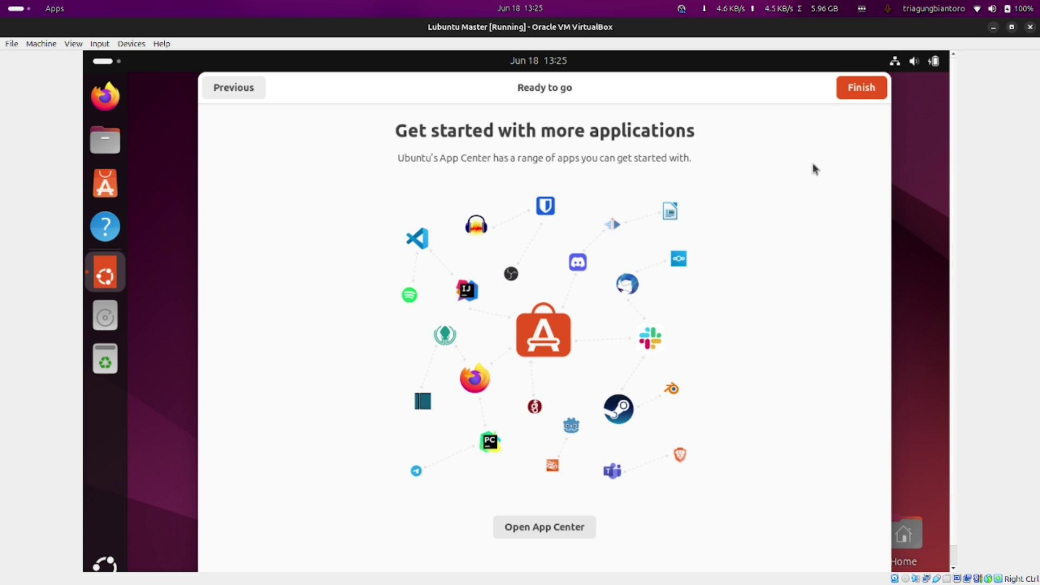
click(861, 97)
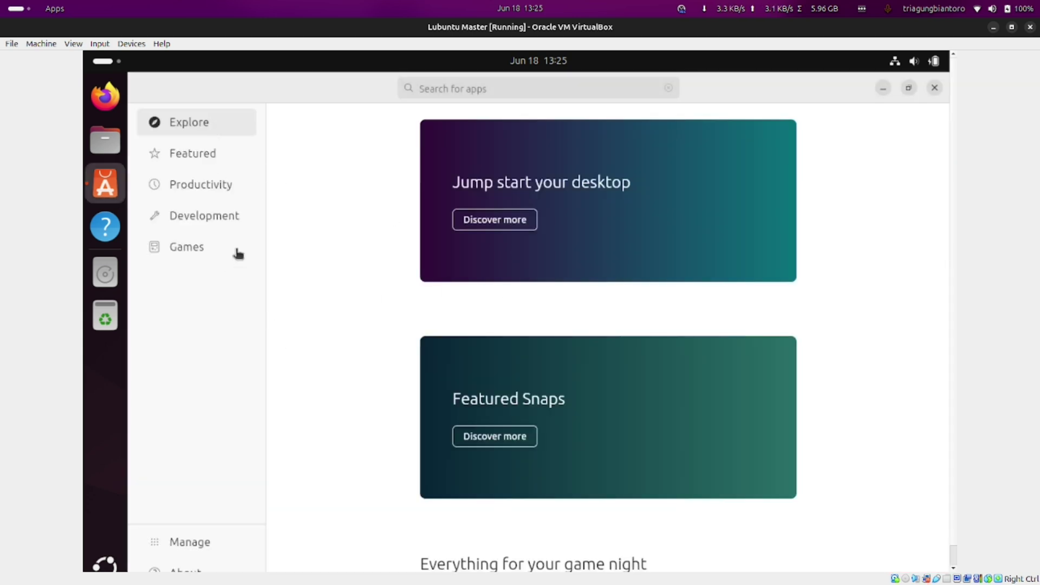
Browse the Productivity category in App Center
click(199, 185)
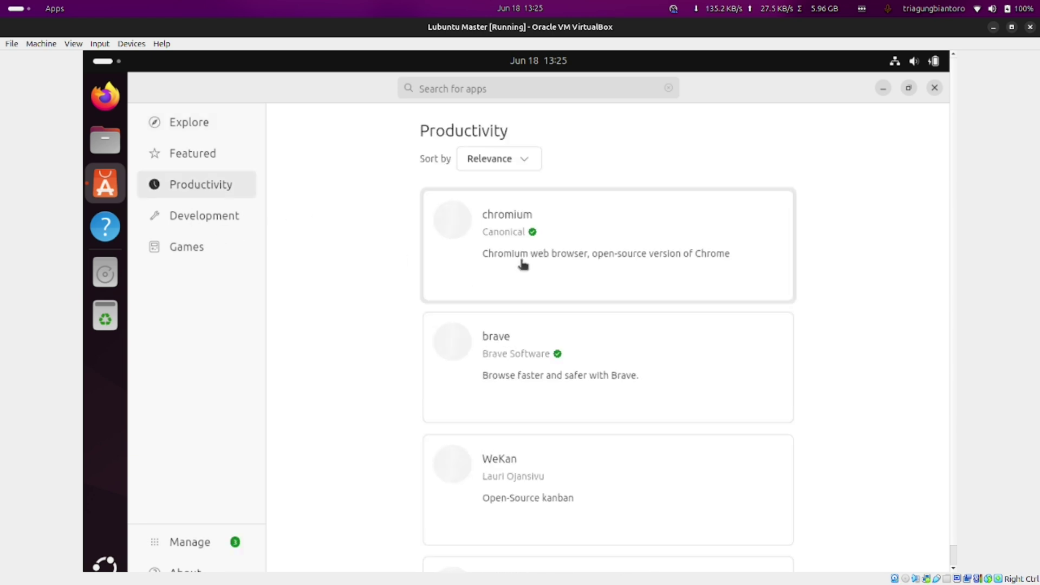
scroll(524, 327, down, 3)
scroll(523, 327, down, 10)
scroll(567, 322, up, 3)
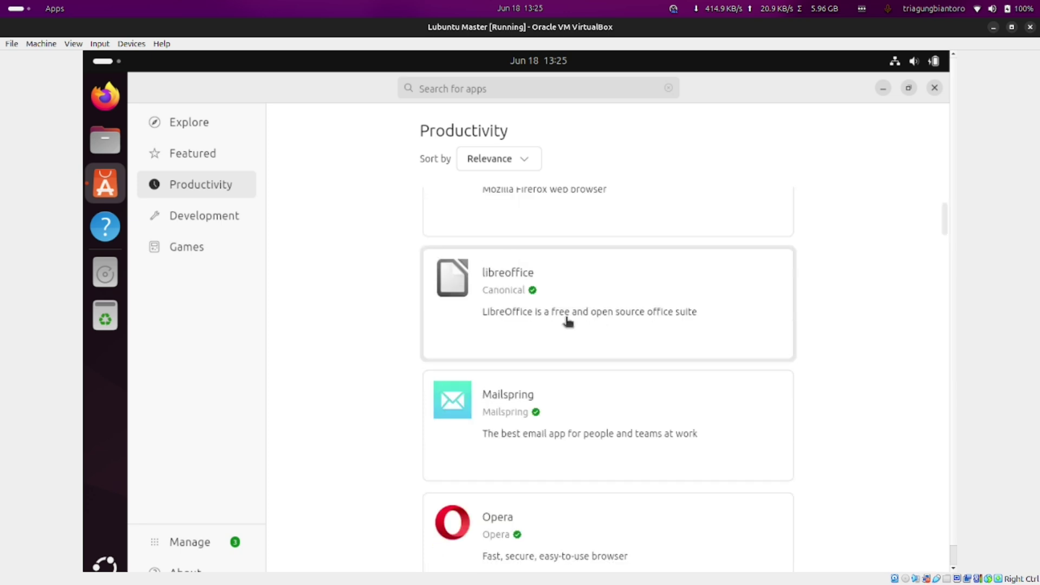
scroll(585, 362, down, 7)
scroll(581, 369, down, 12)
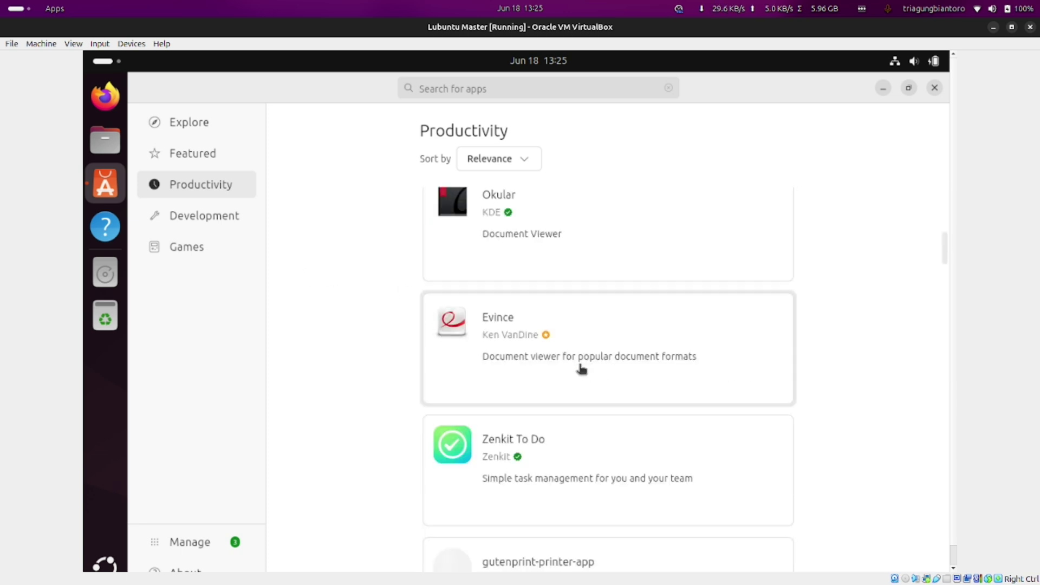
scroll(580, 368, up, 2)
Browse the Development apps and view the Sublime Text details page
click(189, 215)
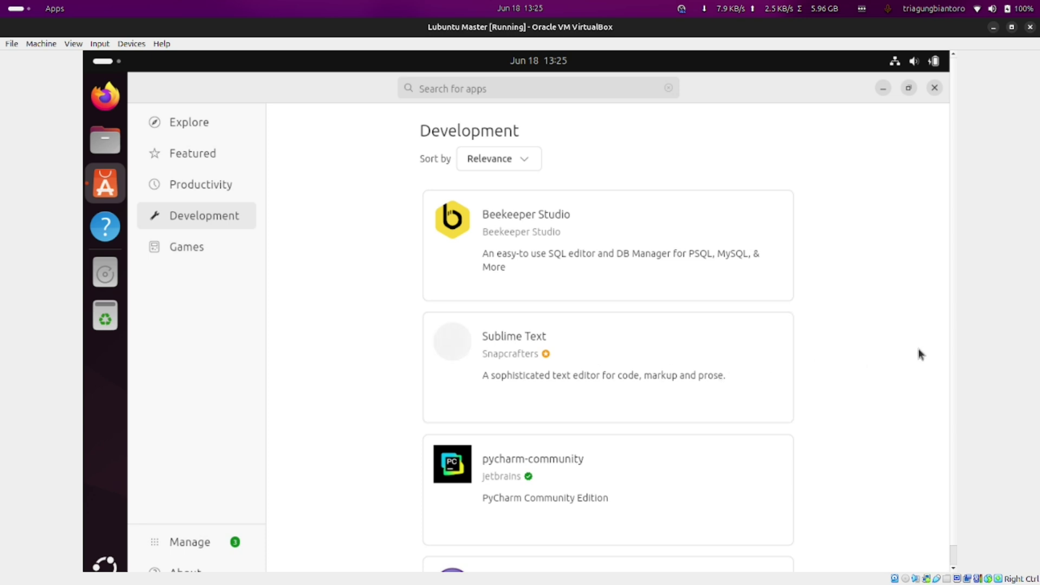
scroll(867, 350, down, 2)
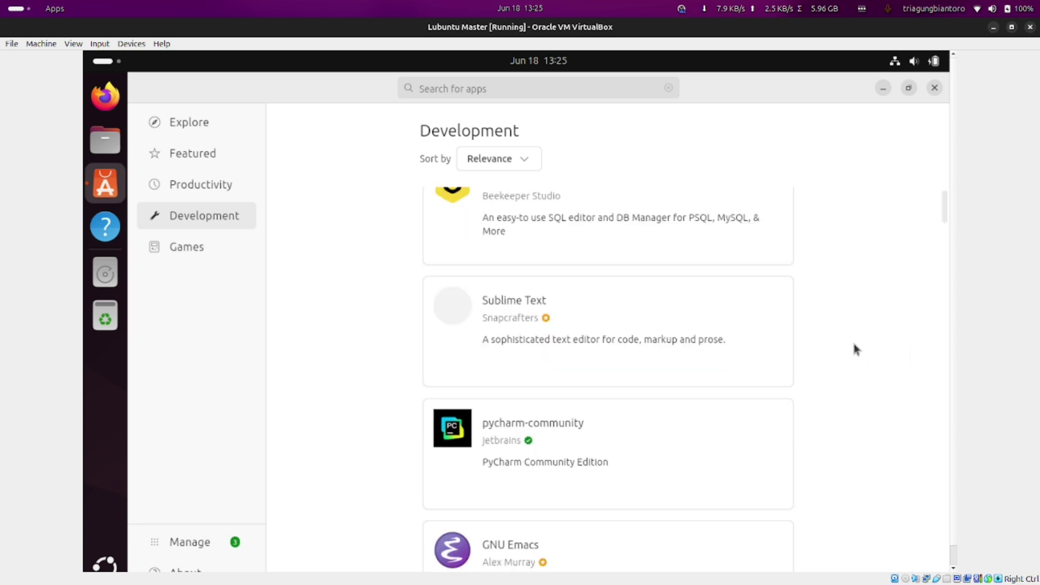
click(594, 285)
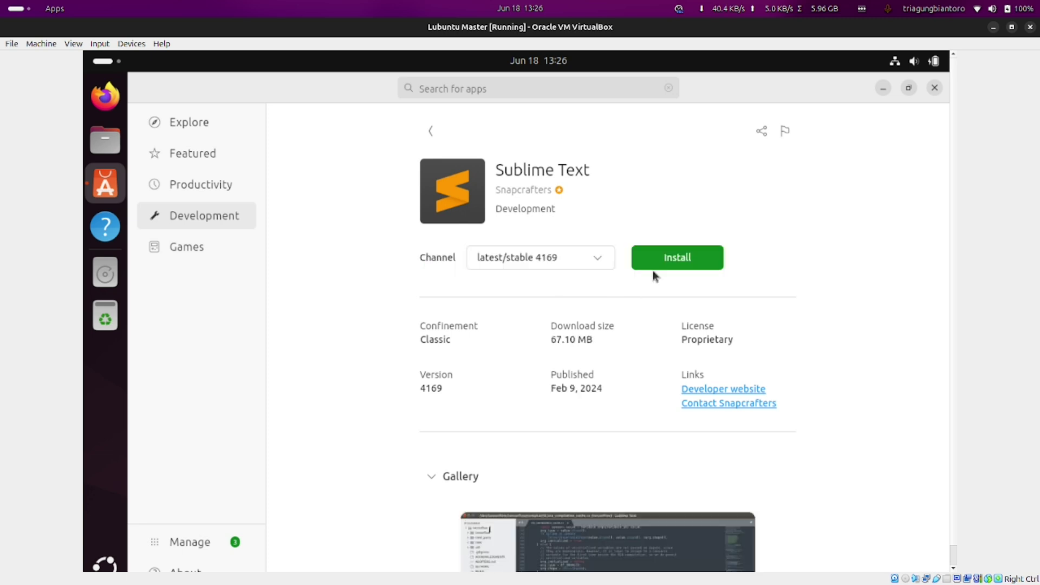
click(186, 216)
scroll(436, 376, down, 10)
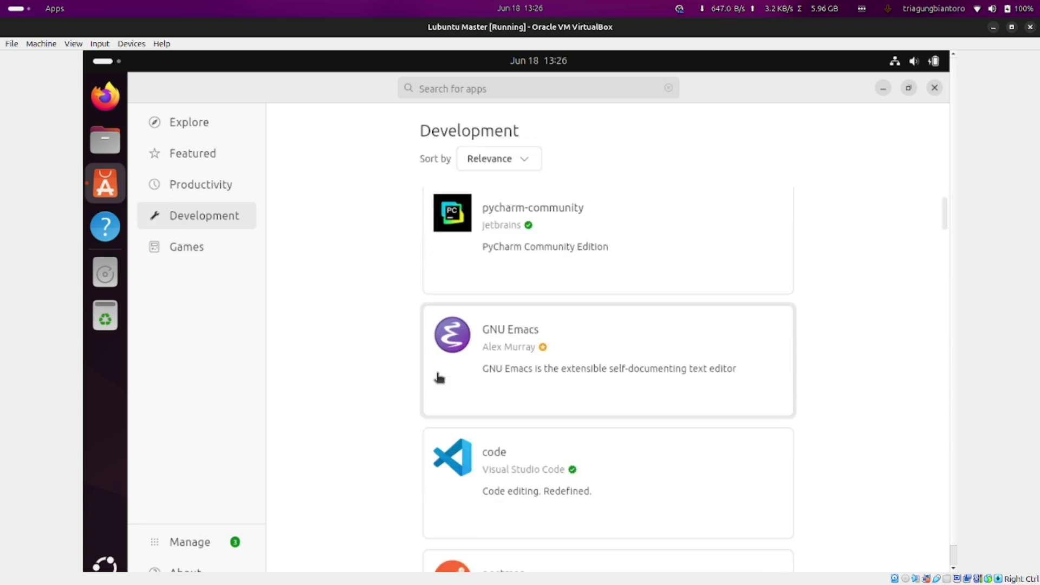
Browse the Games category, listing Steam, Discord and Minecraft Installer
click(195, 256)
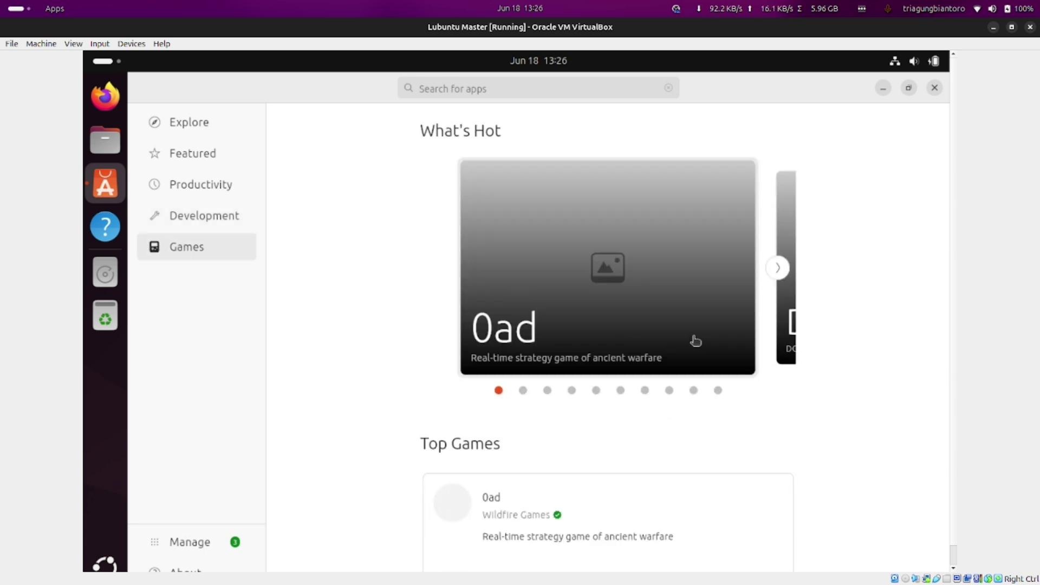
scroll(550, 368, down, 13)
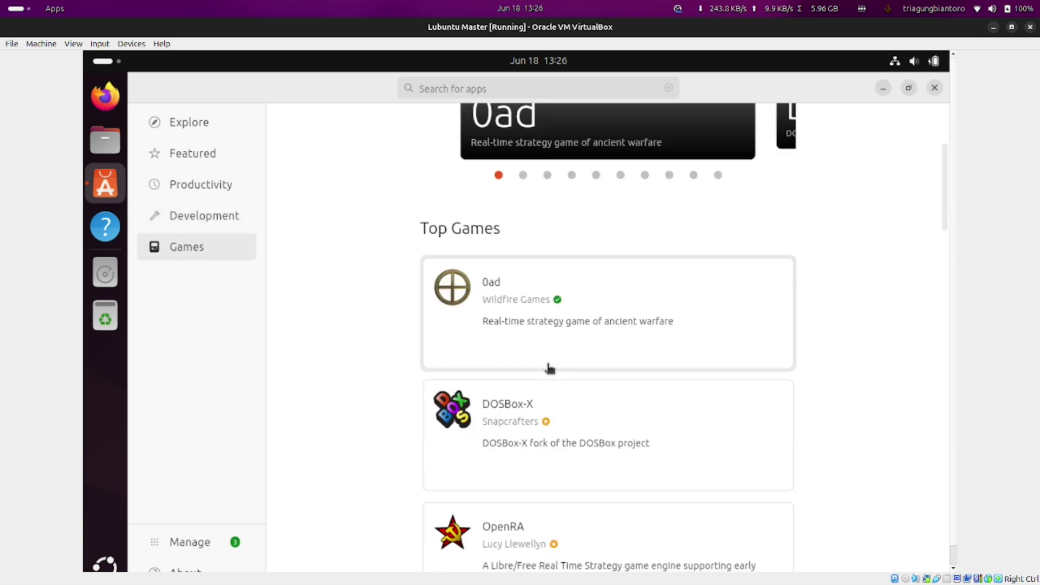
scroll(551, 370, down, 10)
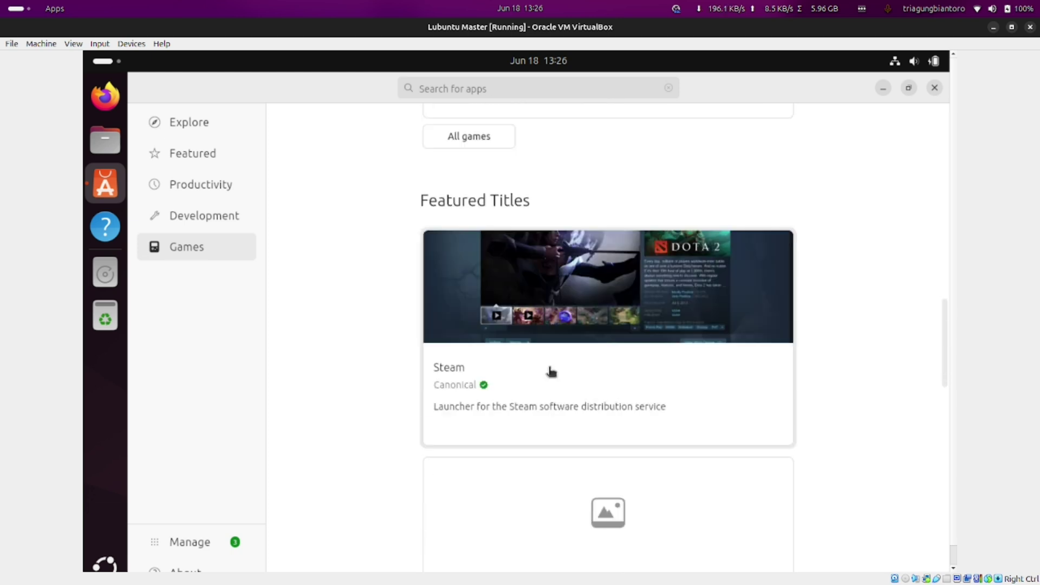
scroll(552, 372, up, 5)
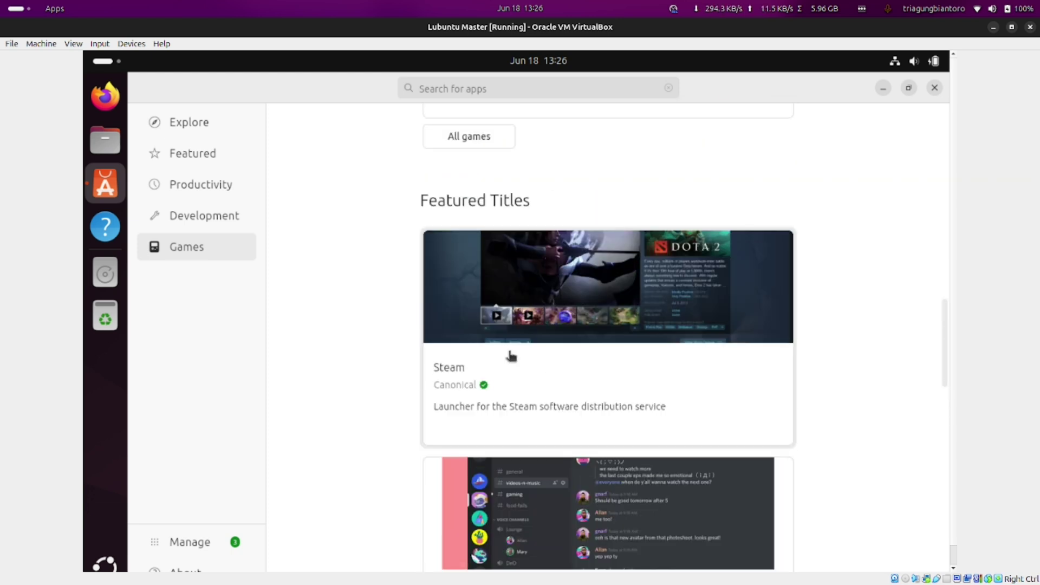
scroll(651, 421, down, 6)
scroll(649, 420, down, 2)
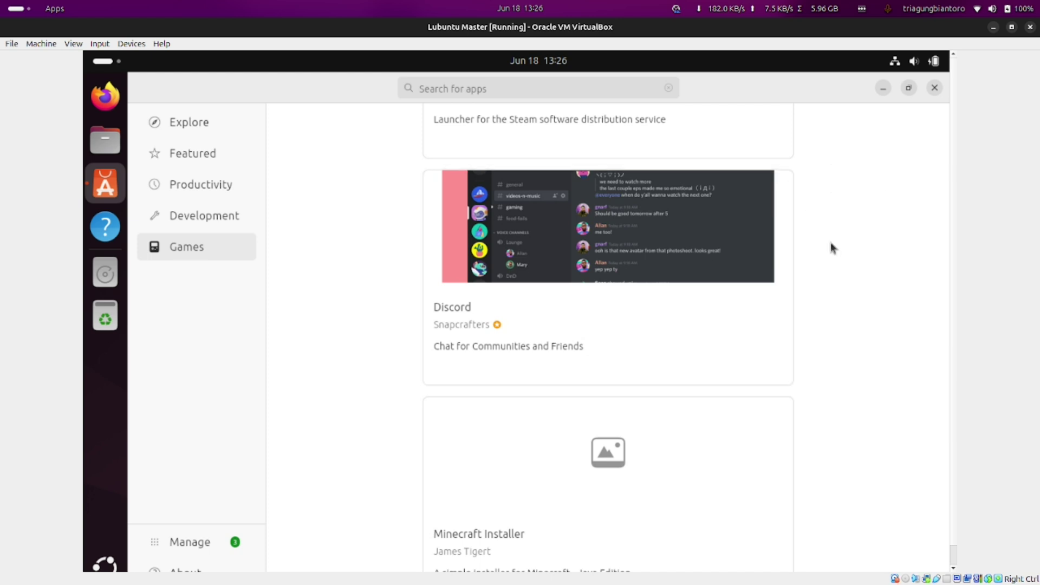
Close App Center and restart the Ubuntu guest again from the power menu
click(933, 88)
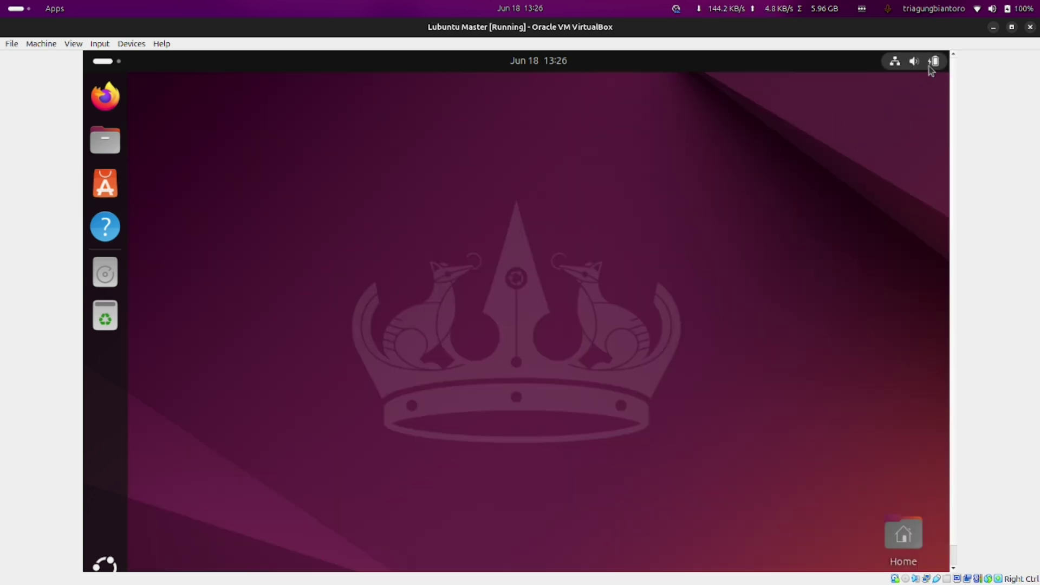
click(929, 68)
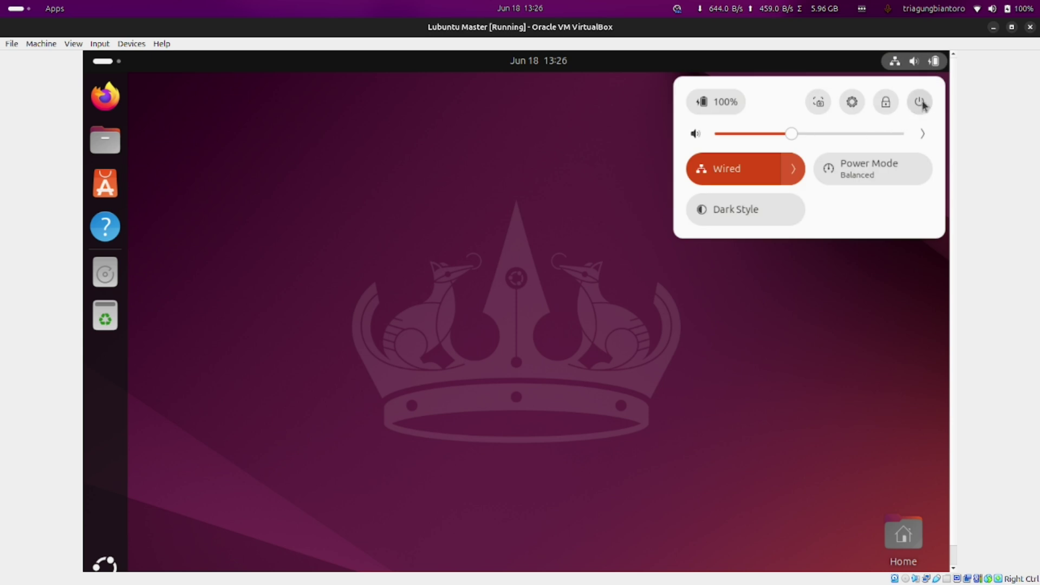
click(920, 103)
click(745, 210)
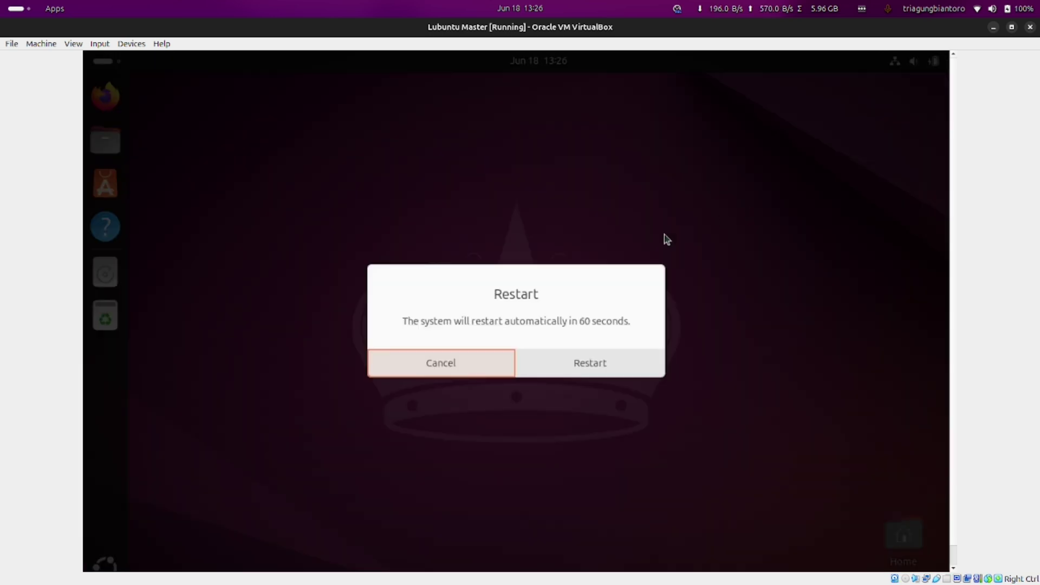
click(570, 364)
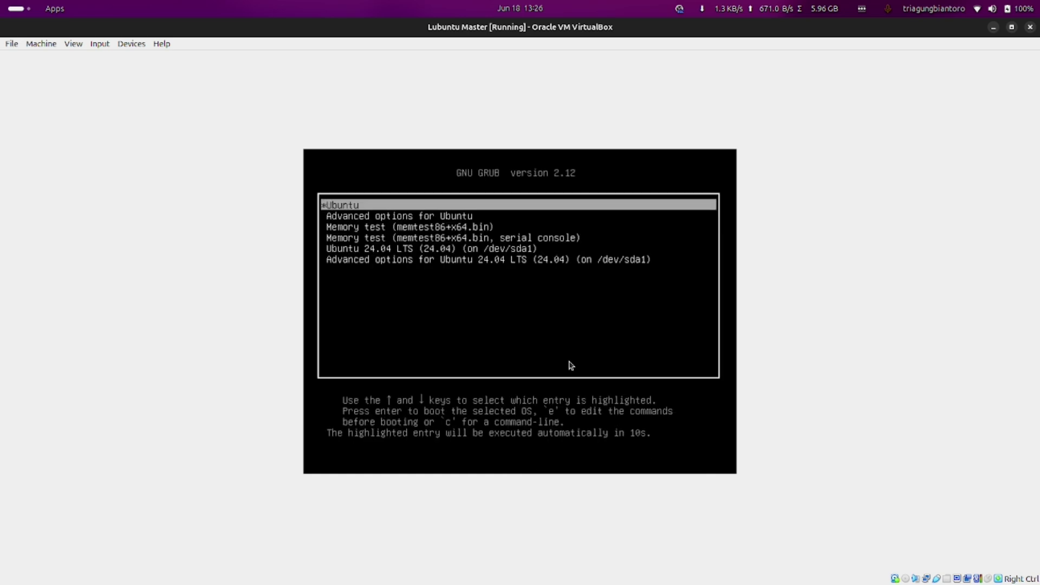
In GRUB, select and boot 'Ubuntu 24.04 LTS (on /dev/sda1)'
key(Down)
key(Down)
key(Down)
key(Down)
key(Up)
key(Down)
key(Return)
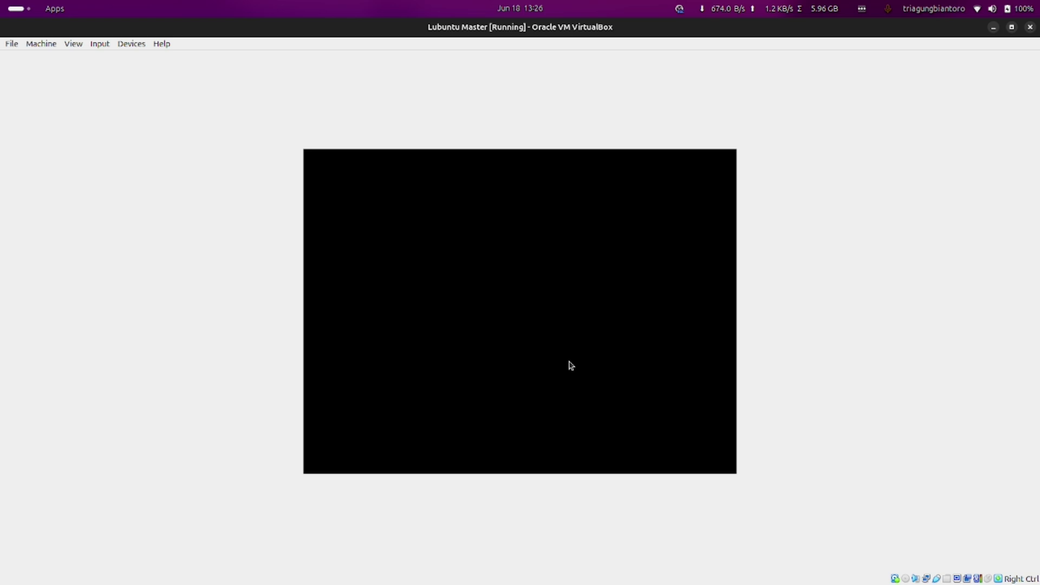